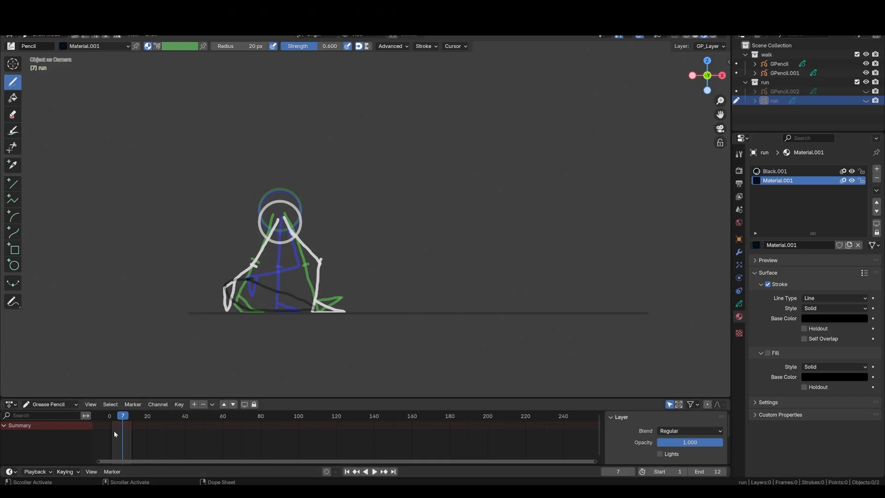
Play back the stick-figure walk animation and stop it at frame 1
key(space)
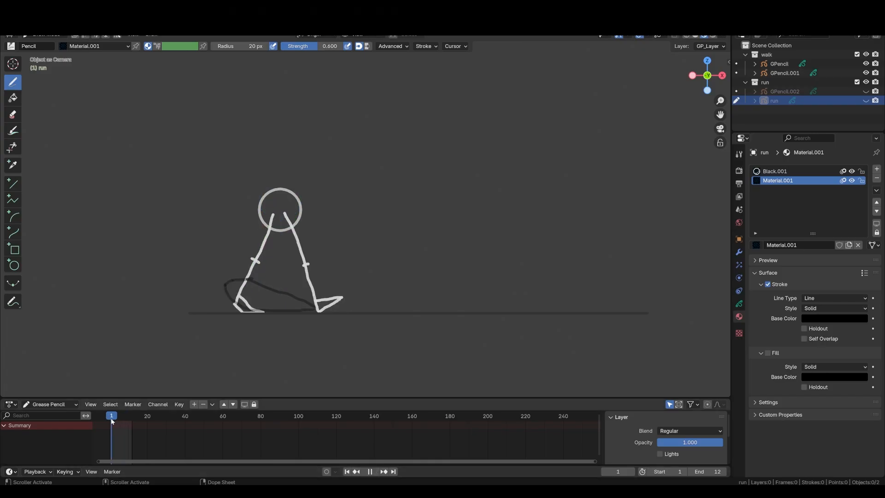
key(space)
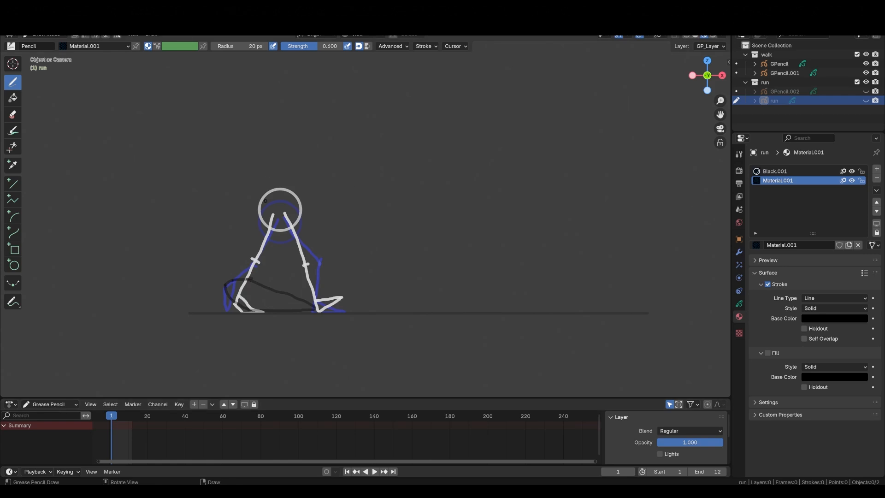
Switch to Object Mode, make the GPencil.001 walk drawing the active object, and clear the selection
click(52, 36)
click(55, 45)
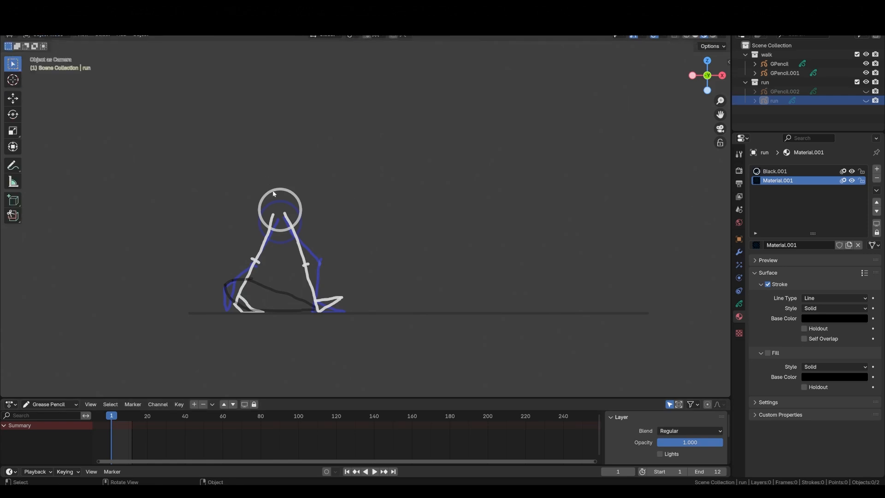
click(272, 179)
click(265, 170)
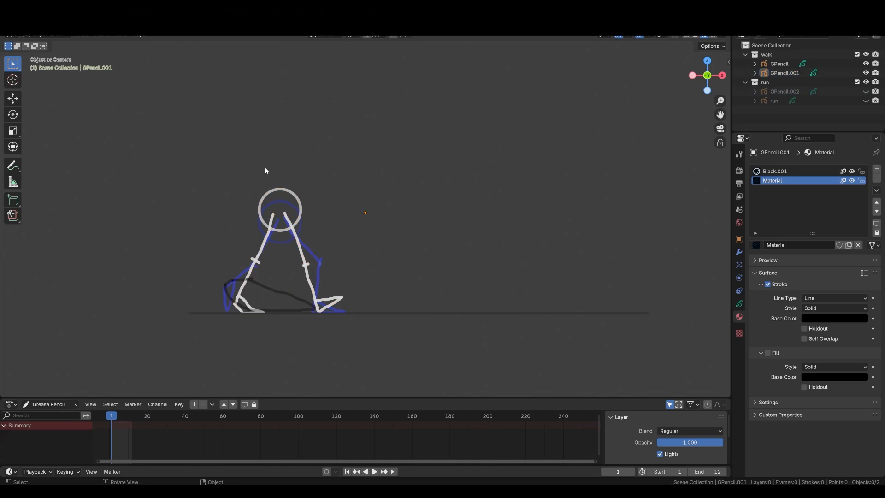
click(300, 221)
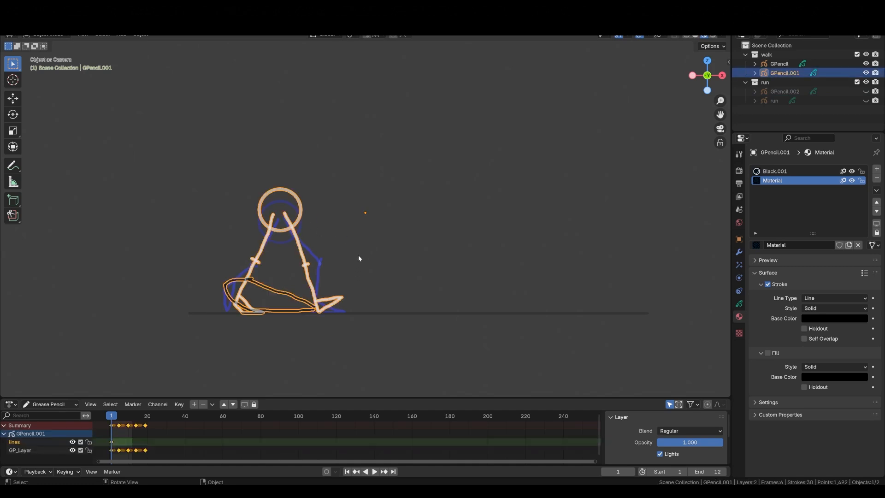
click(385, 260)
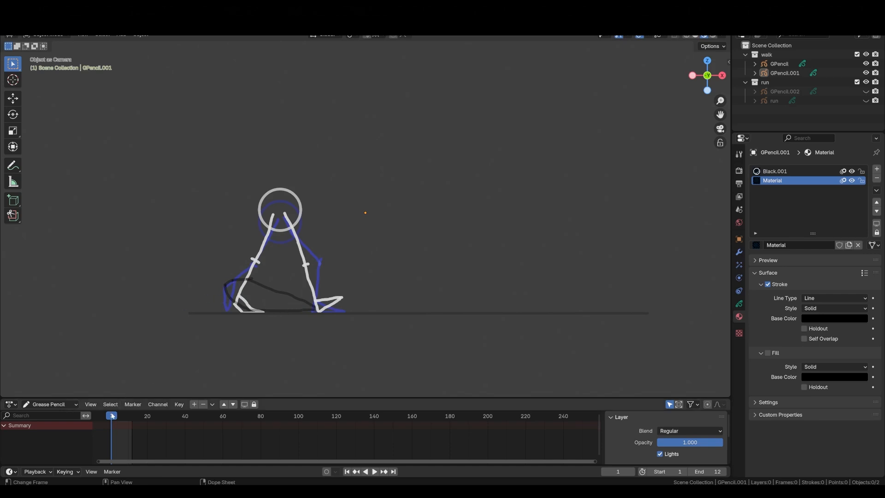
Step through the walk cycle to examine the stick figure's poses at frames 5, 10 and 14
drag(112, 415, 113, 416)
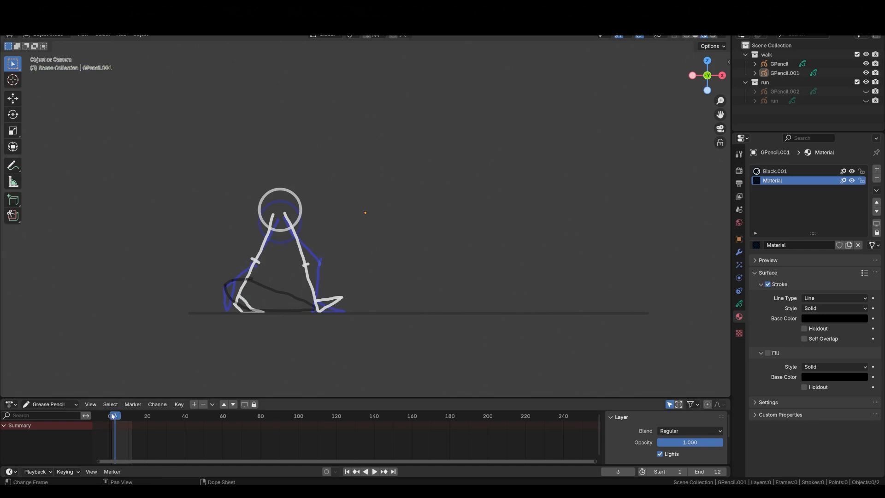
key(Right)
key(Right)
click(294, 238)
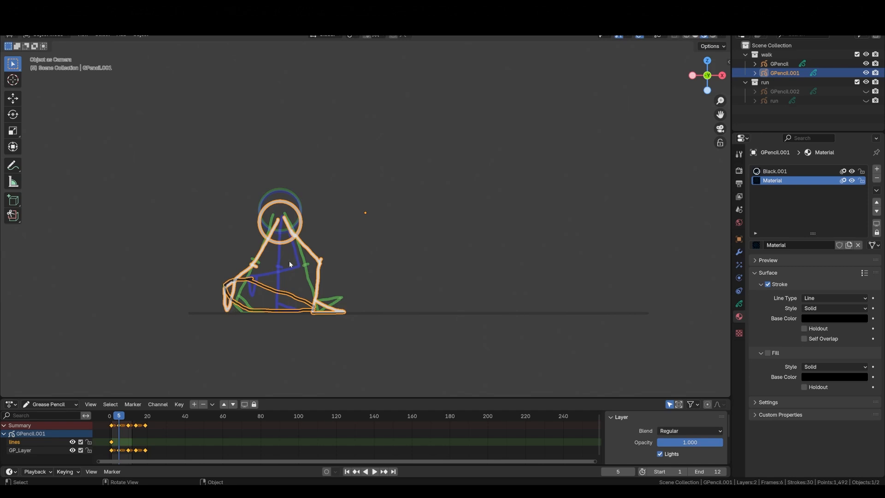
key(Right)
key(Right)
key(Right)
key(Right)
key(Right)
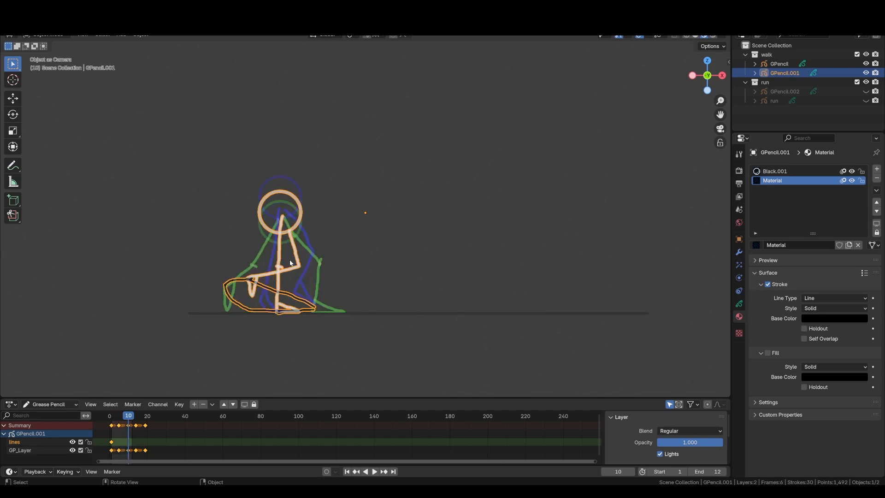
click(370, 211)
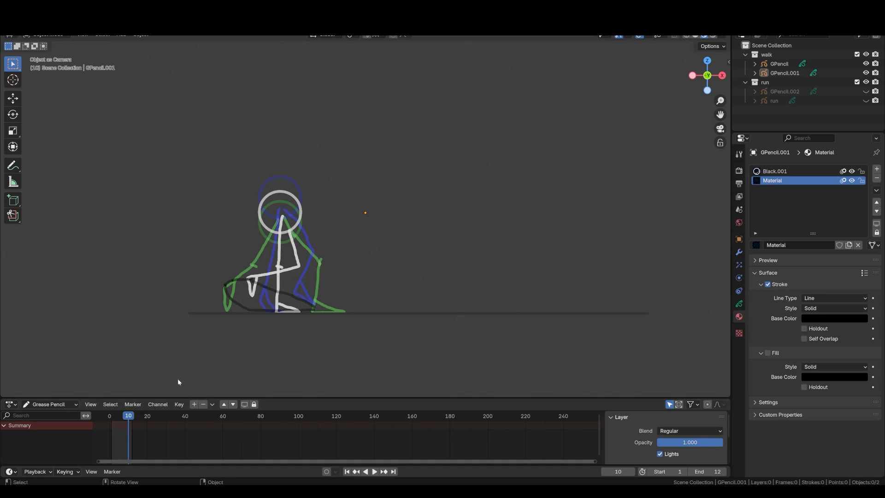
key(Right)
key(Right)
key(Right)
key(Right)
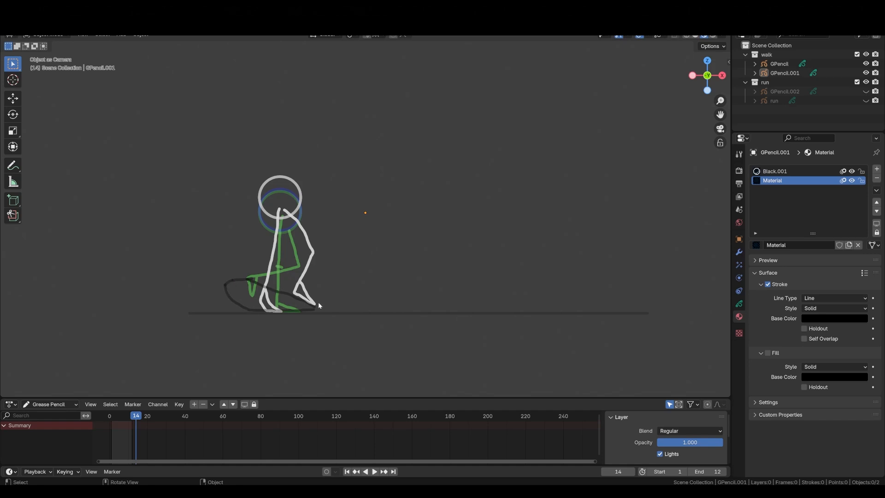
Set the animation's end frame to 17 and play the walk cycle through
key(space)
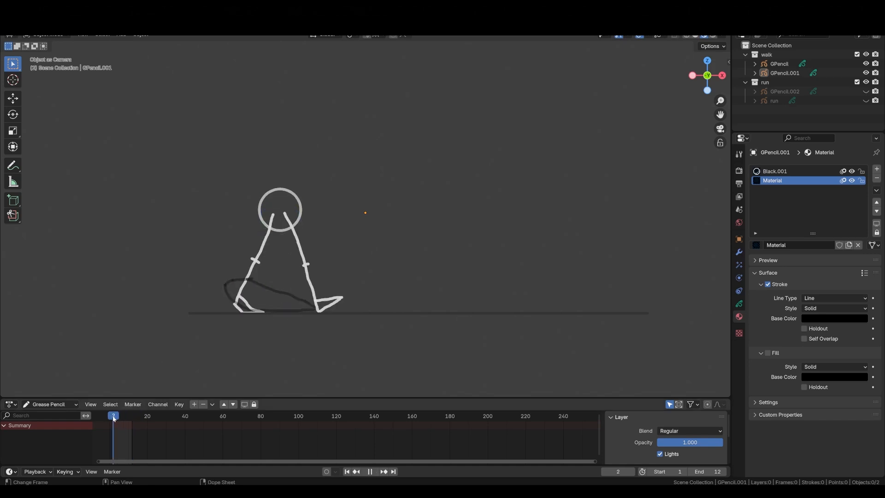
drag(111, 419, 134, 417)
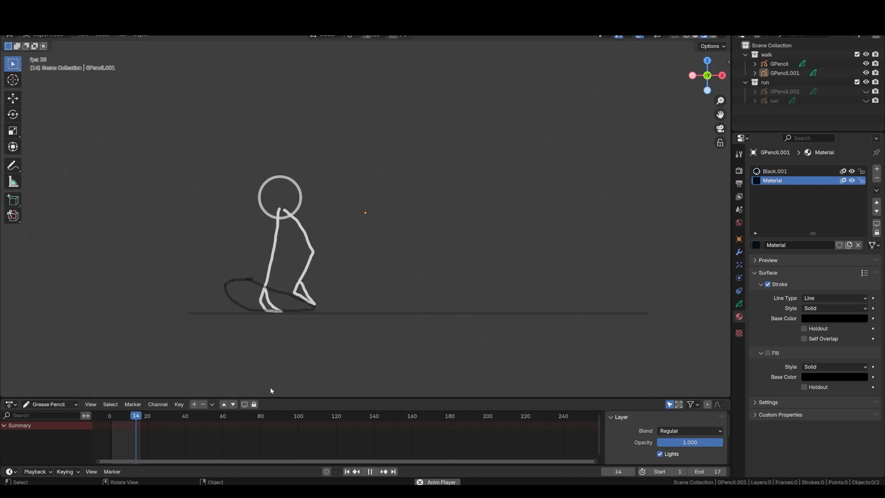
key(space)
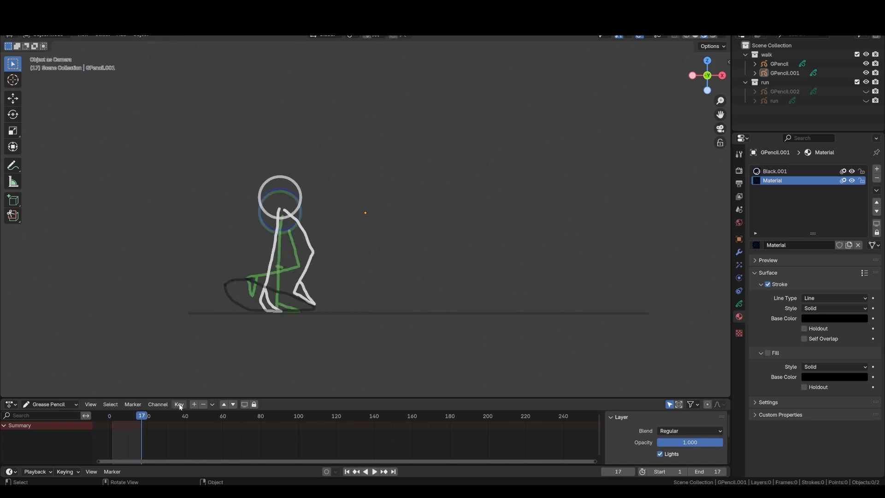
key(space)
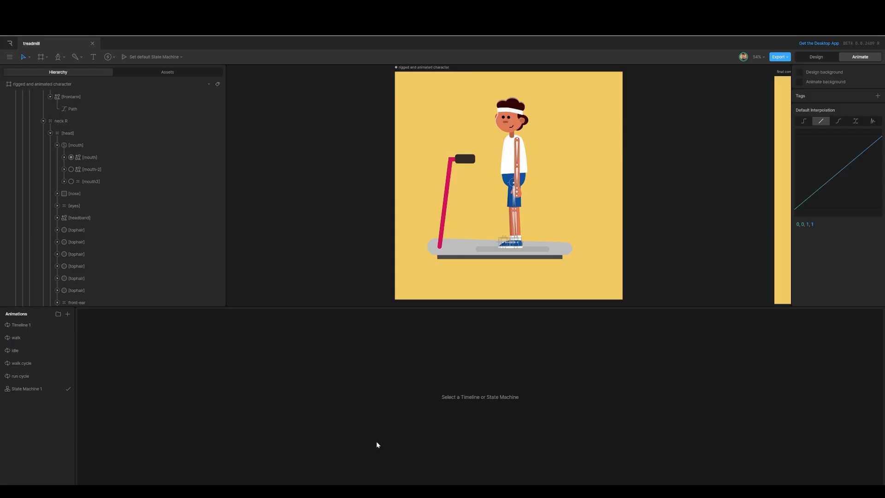
In Rive, add a new timeline animation to the treadmill character and name it WALK
click(68, 315)
click(89, 327)
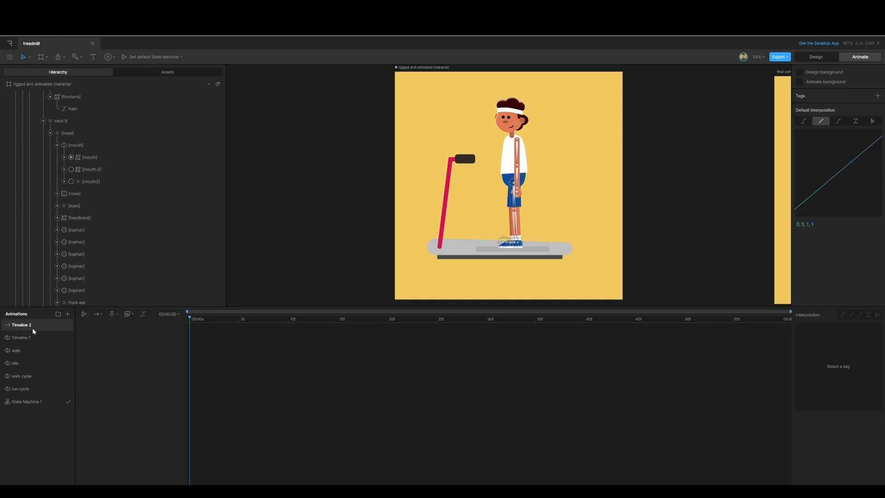
text(WALK)
key(Return)
Set the WALK timeline's duration to 00:05:00 and its key snapping to 24 fps
click(180, 315)
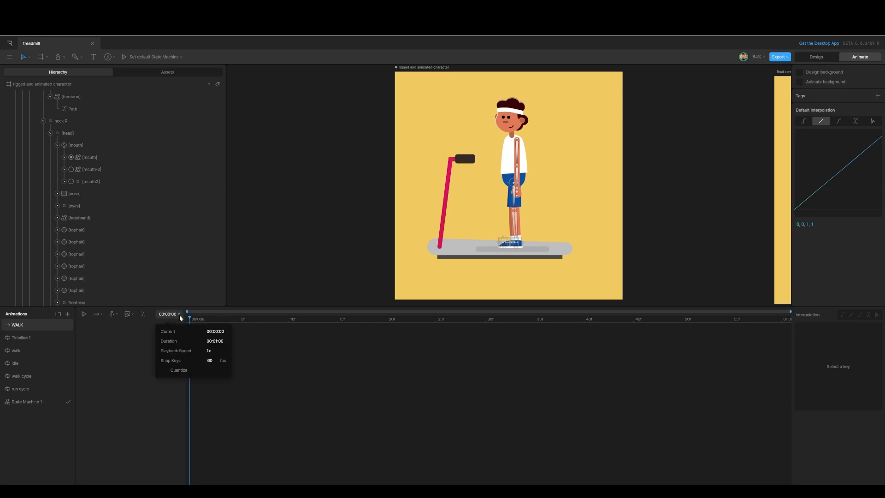
click(215, 341)
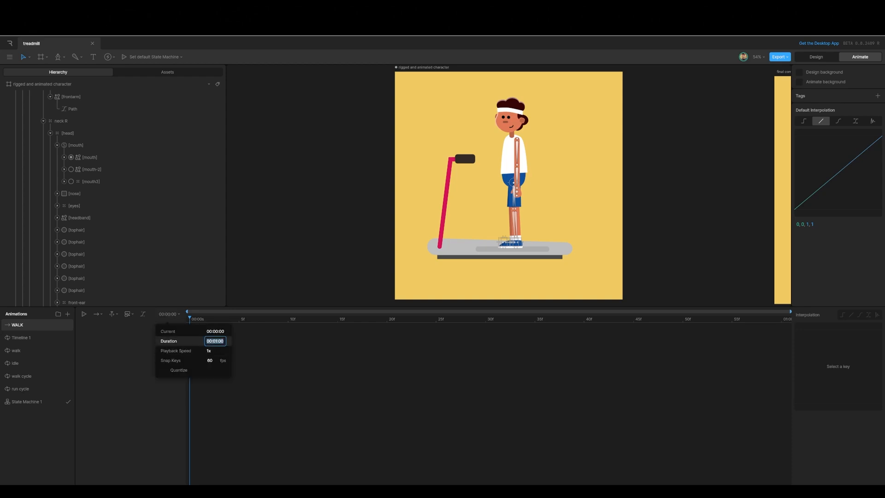
text(500)
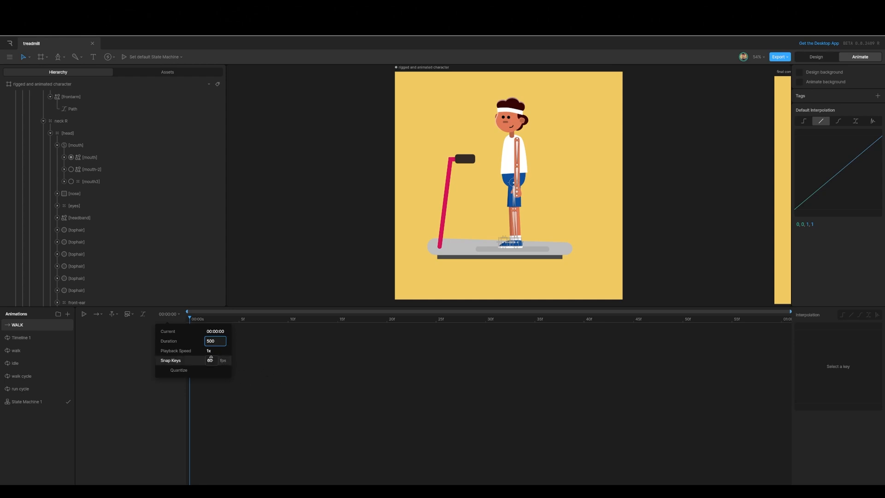
click(219, 361)
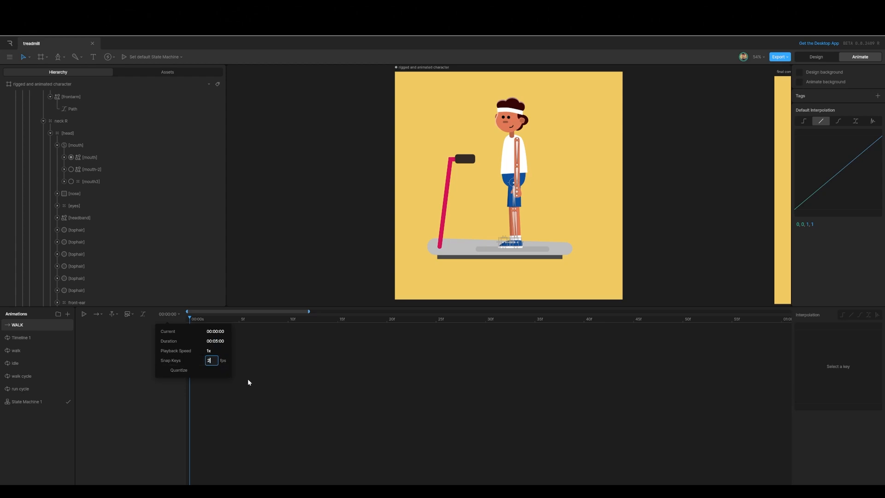
text(24)
click(280, 388)
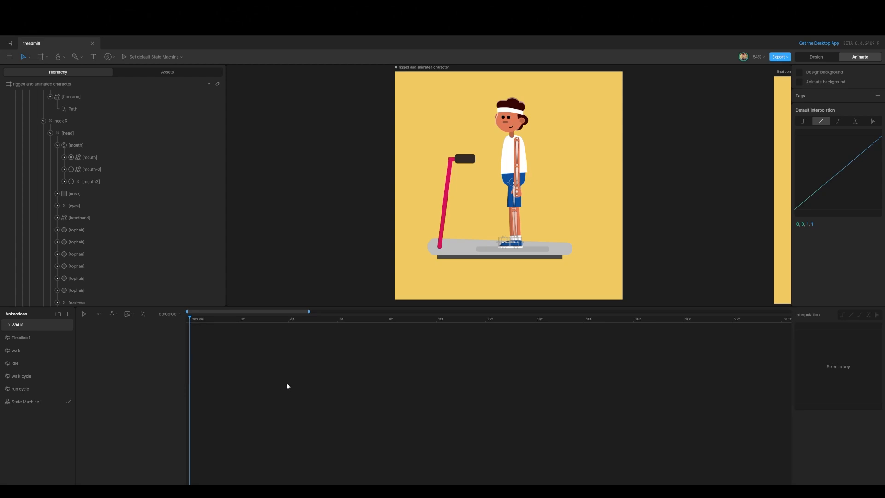
drag(308, 312, 880, 315)
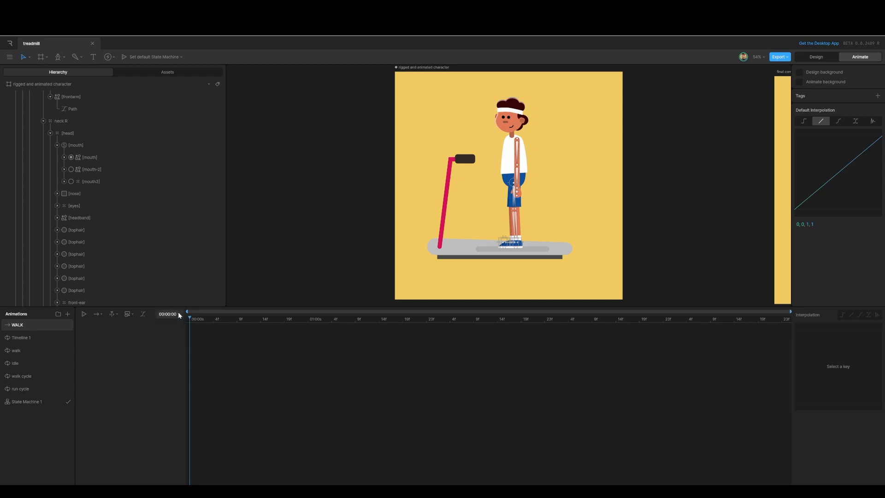
Set the WALK animation's playback to Loop and enable its Work Area
click(101, 314)
click(112, 345)
click(104, 315)
click(114, 364)
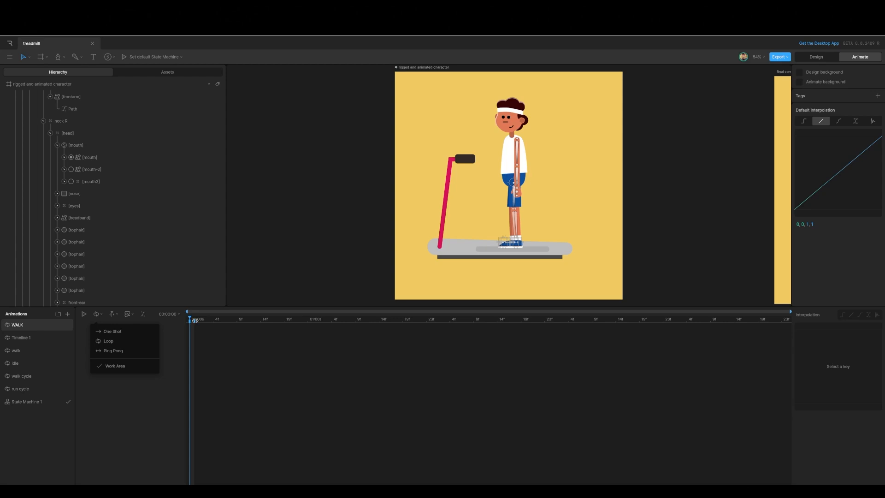
Adjust the work area to start at 00:02:01 and span about one second, with the playhead at its start
drag(194, 321, 622, 321)
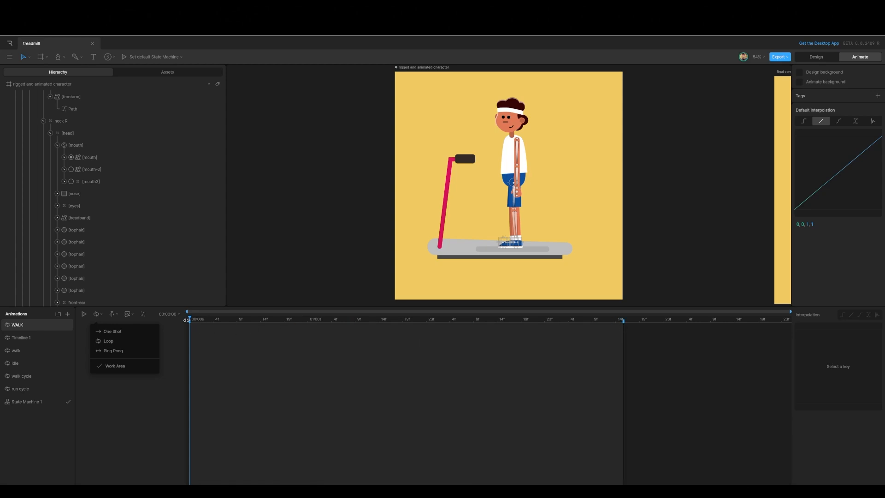
drag(191, 326, 435, 327)
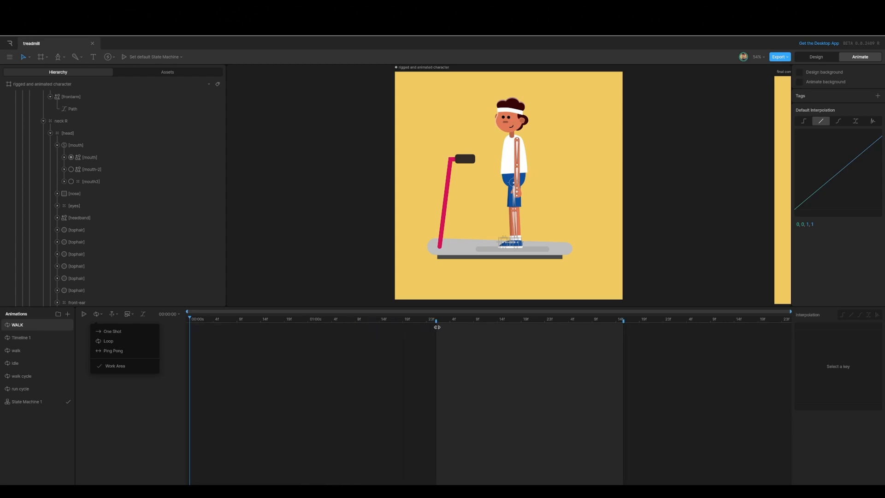
click(193, 320)
drag(193, 320, 431, 340)
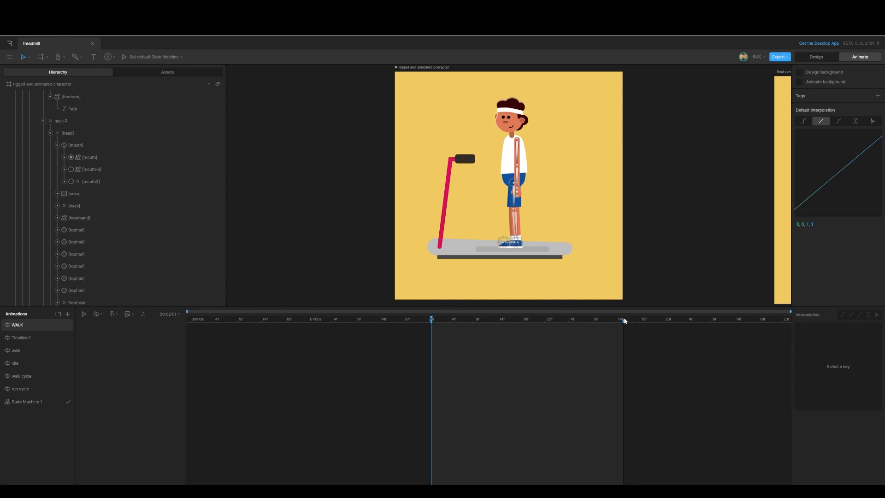
drag(622, 320, 554, 320)
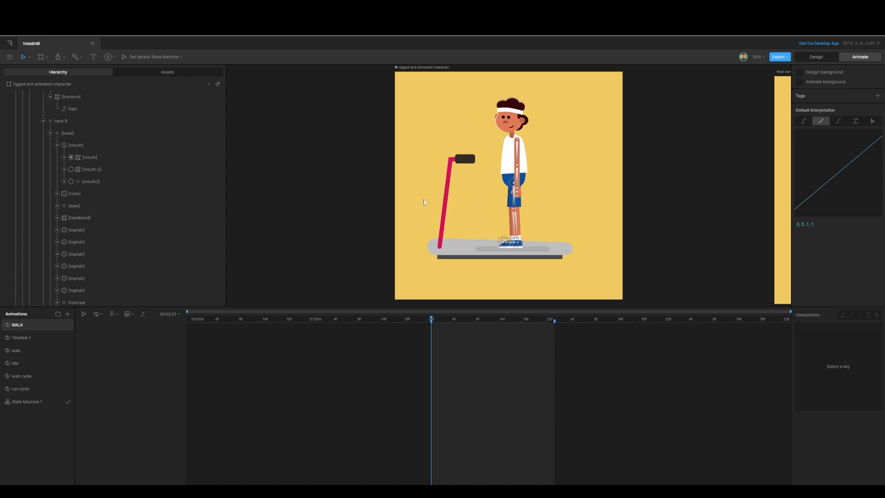
Lower the character's hip control to Y 88 at 00:02:01, keying its position
scroll(556, 168, up, 10)
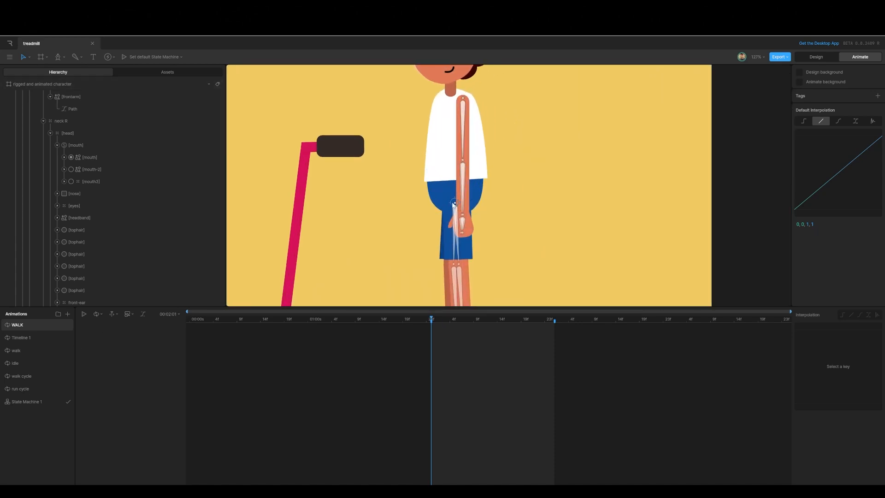
click(453, 204)
scroll(97, 224, down, 8)
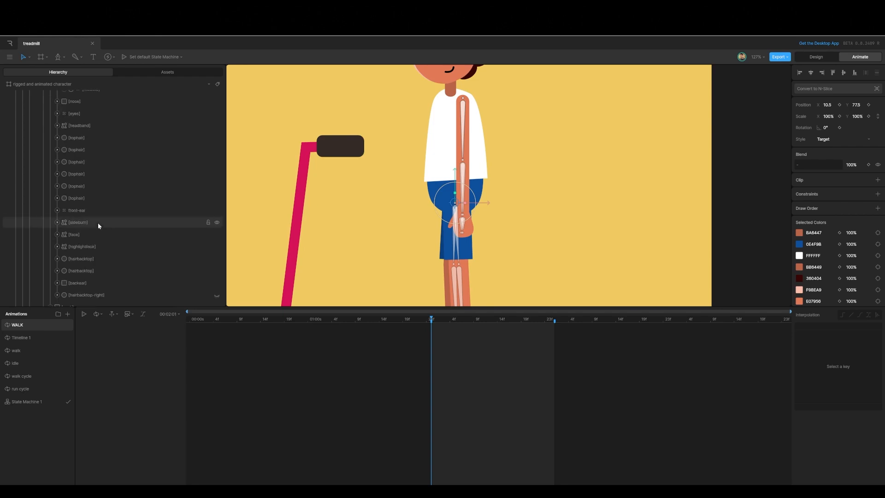
scroll(97, 224, up, 4)
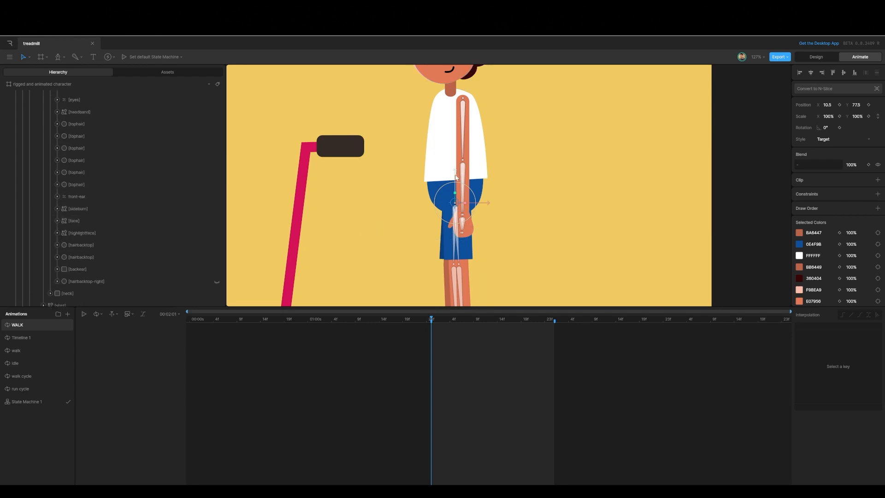
drag(455, 176, 455, 183)
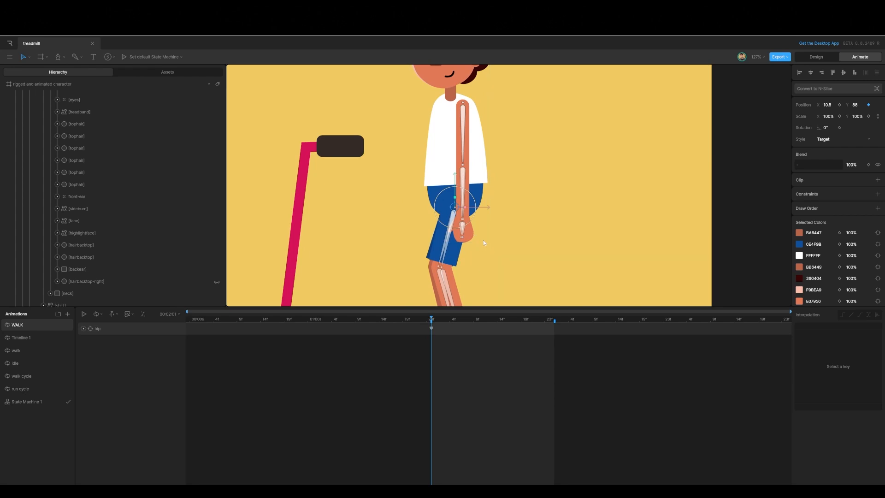
Advance three frames to 00:02:04 and key the hip control lower, at Y 115
scroll(484, 243, down, 1)
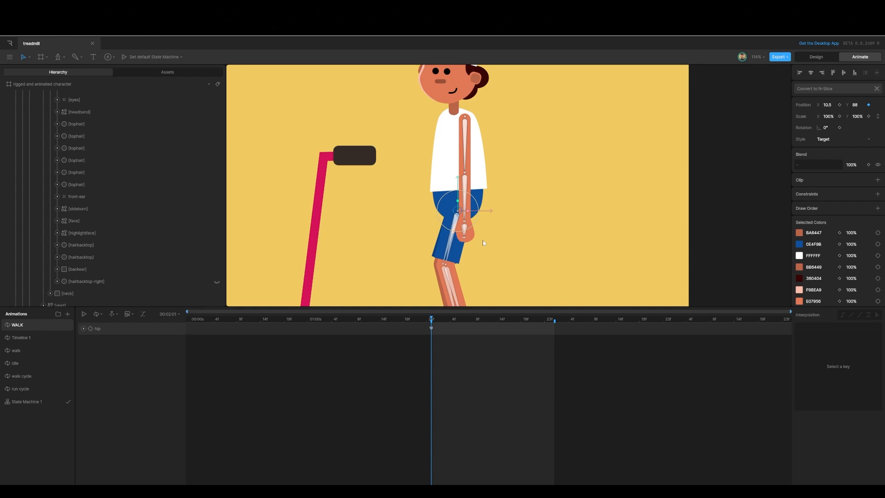
key(period)
key(period)
key(period)
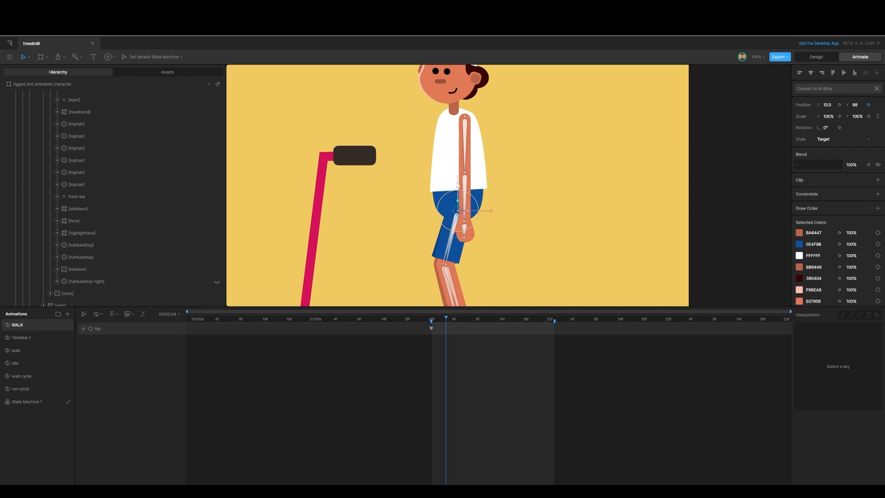
drag(458, 184, 458, 196)
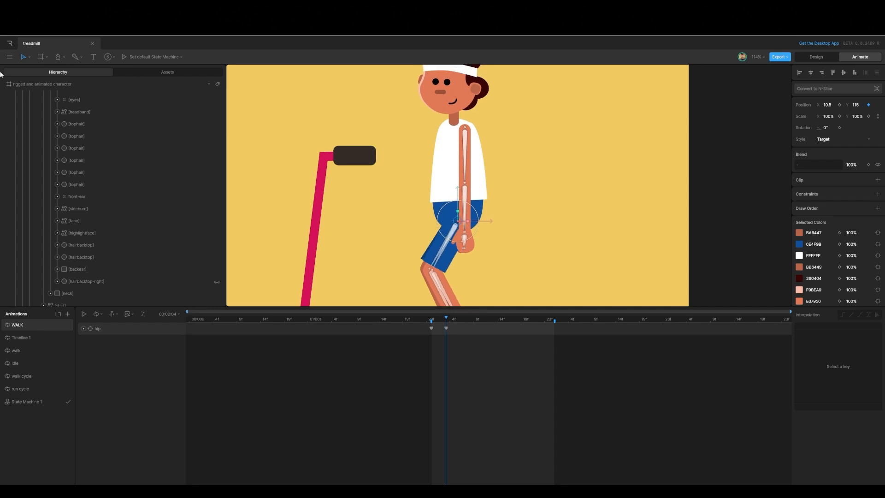
Copy the hip's starting key, Y 88, from 00:02:01 to 00:02:07
click(46, 85)
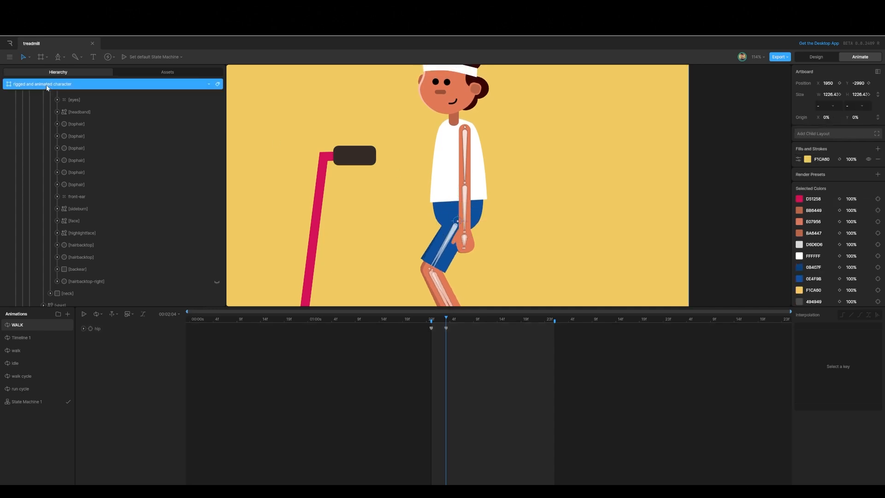
key(f)
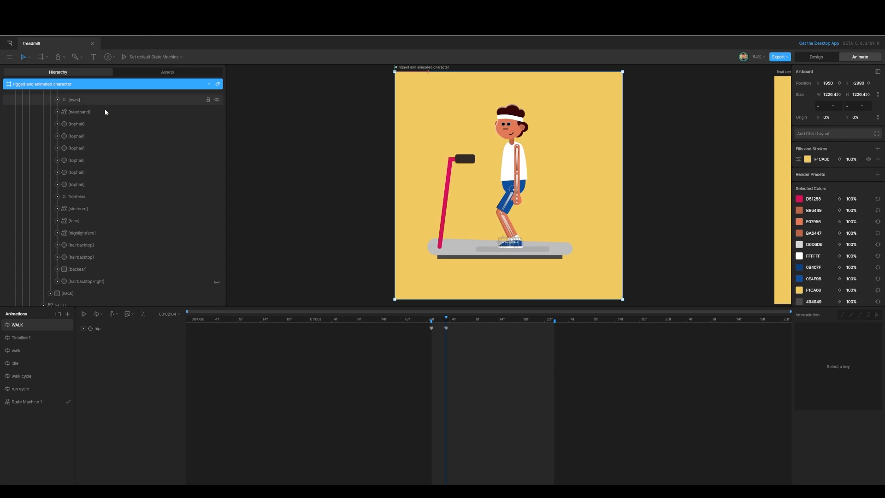
click(451, 318)
key(Right)
key(Right)
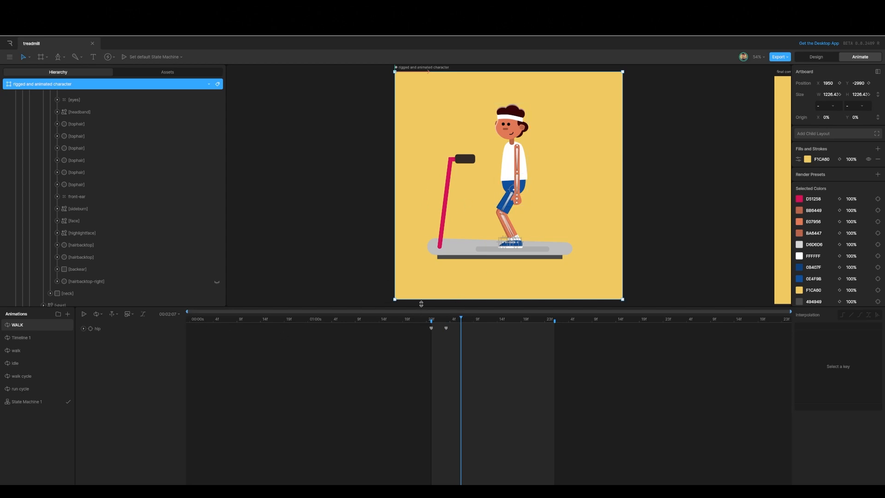
click(431, 333)
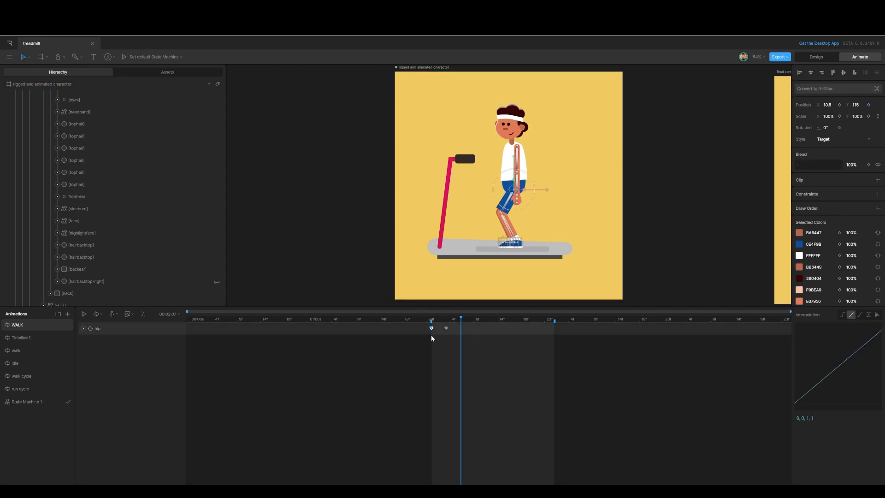
key(ctrl+v)
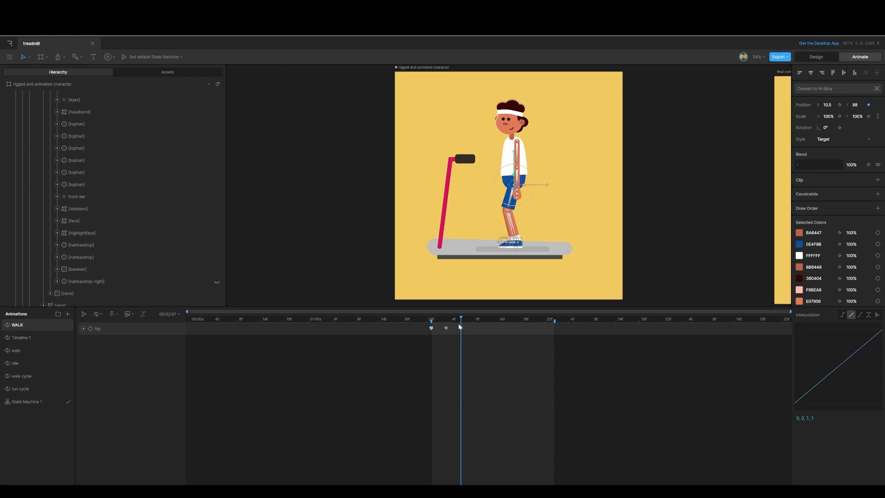
Advance three frames to 00:02:10 and raise the hip control to Y 57, keying its position
key(Right)
key(Right)
key(Right)
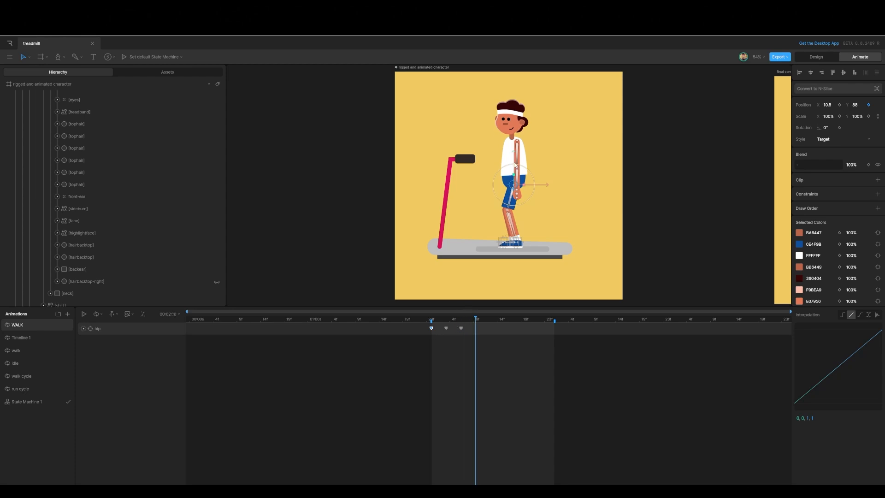
drag(515, 164, 511, 155)
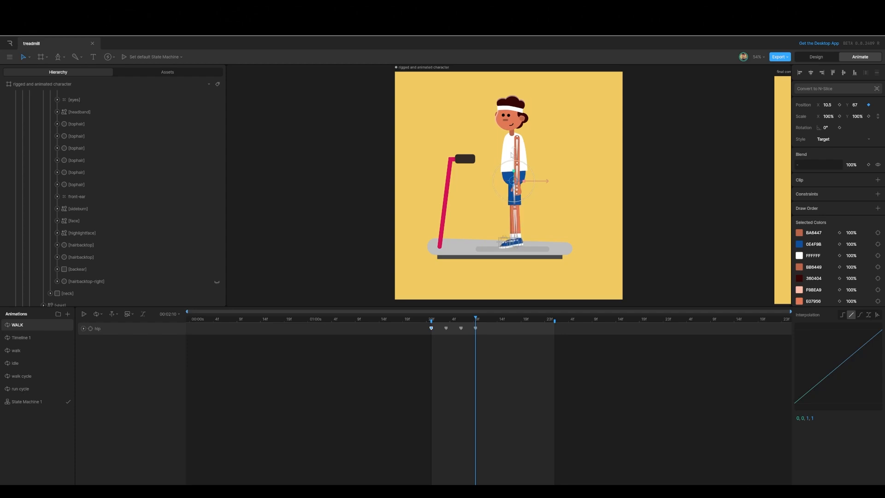
key(ctrl+z)
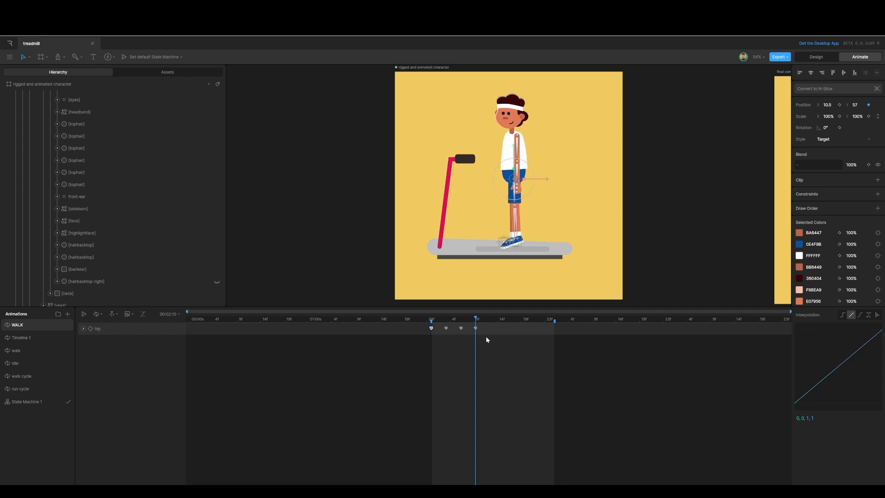
Copy the hip's starting key to 00:02:13 to close the up-and-down loop
drag(414, 329, 438, 324)
key(ctrl+c)
key(ctrl+v)
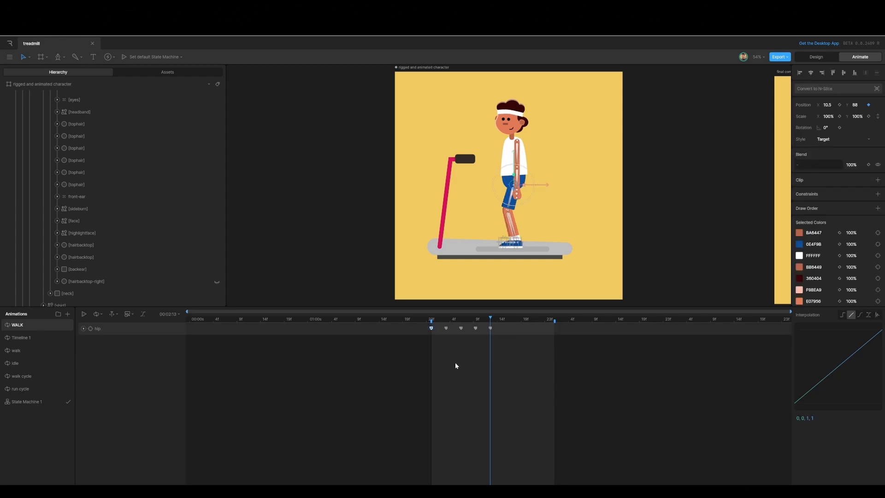
Give all the hip keys cubic interpolation and shorten the work area to end at 00:02:13
drag(507, 348, 421, 322)
click(859, 314)
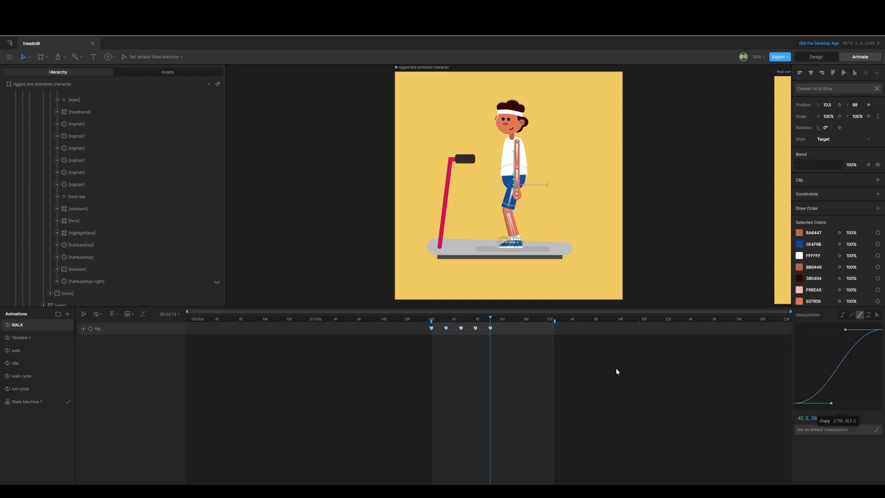
drag(555, 321, 548, 321)
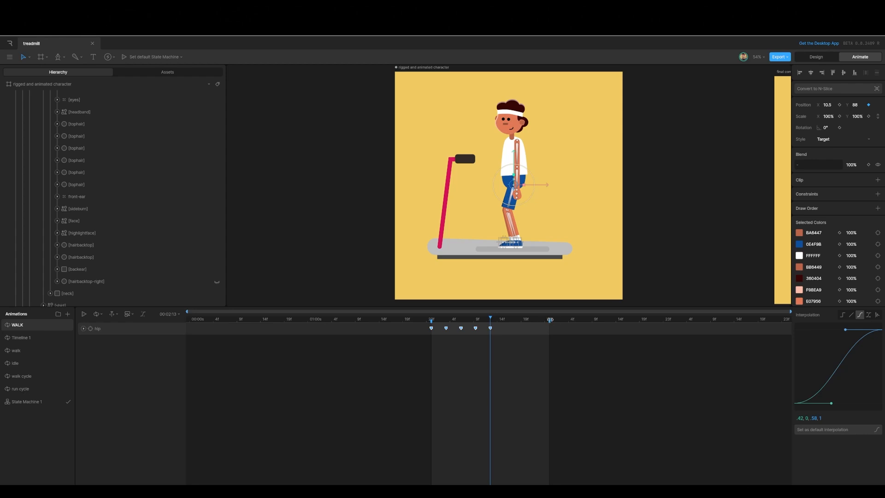
drag(549, 320, 490, 324)
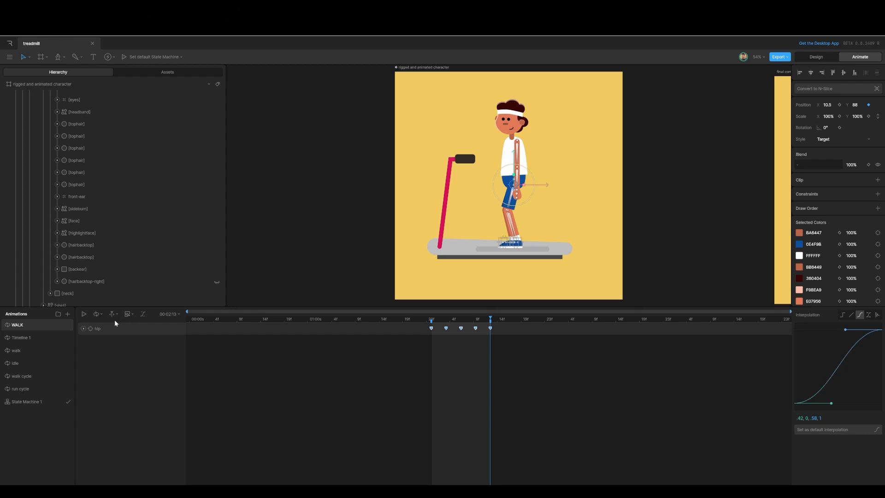
Show the hip's Position curve in the graph editor and scrub between its extremes at 00:02:04 and 00:02:10
click(83, 328)
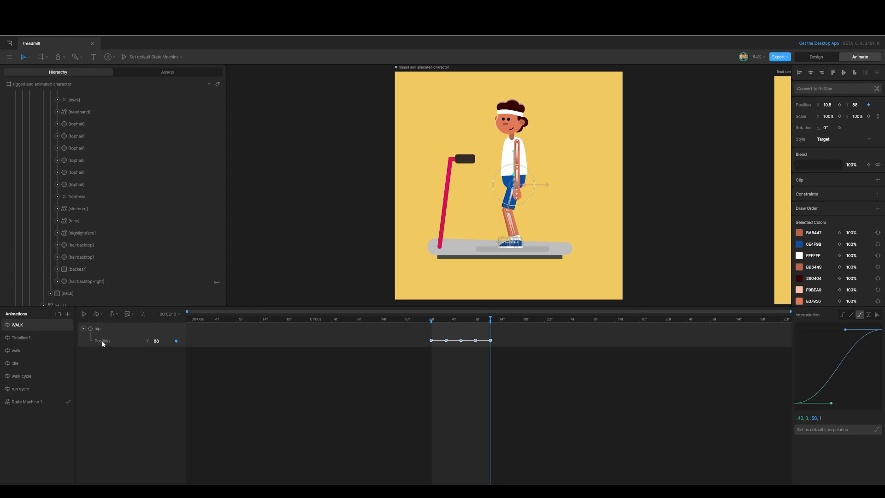
click(248, 399)
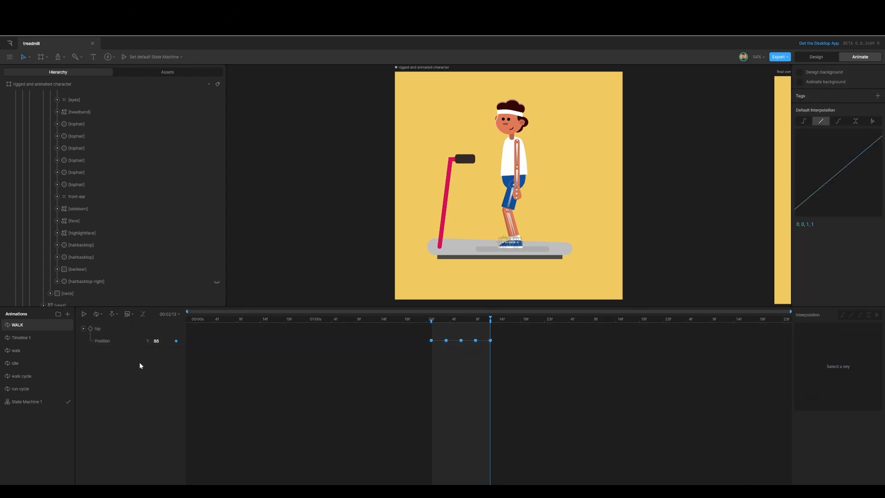
click(100, 340)
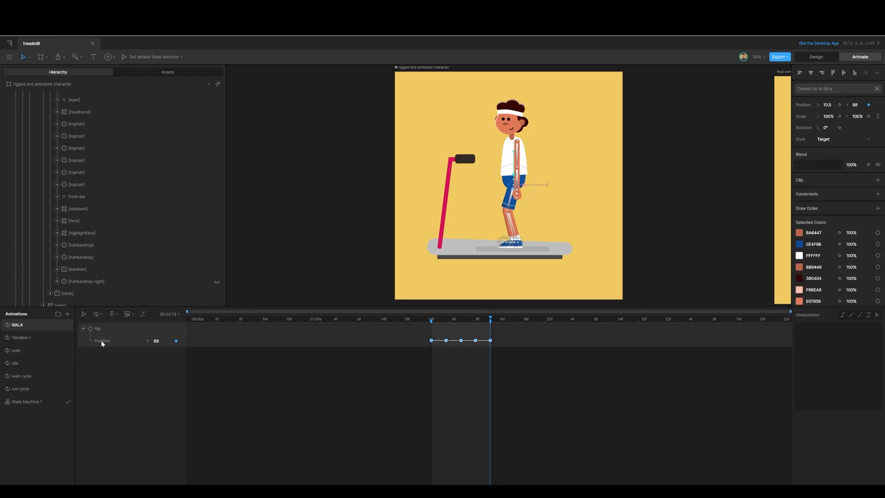
click(144, 314)
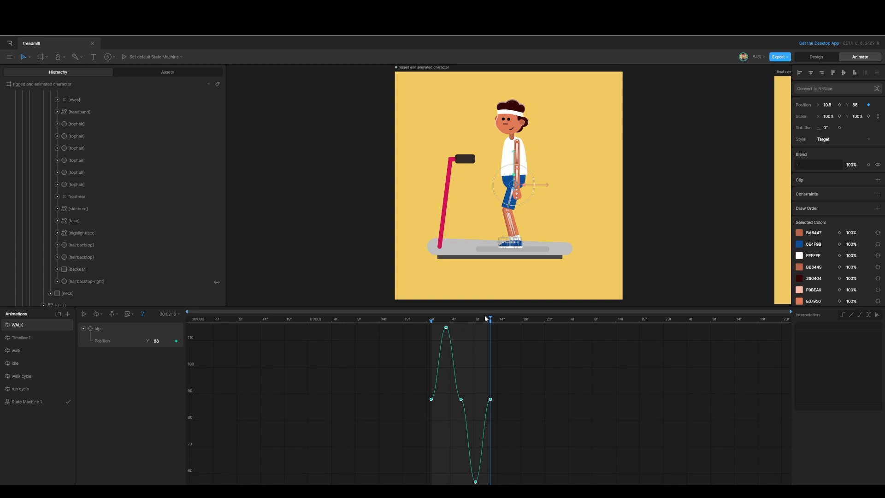
drag(490, 318, 446, 320)
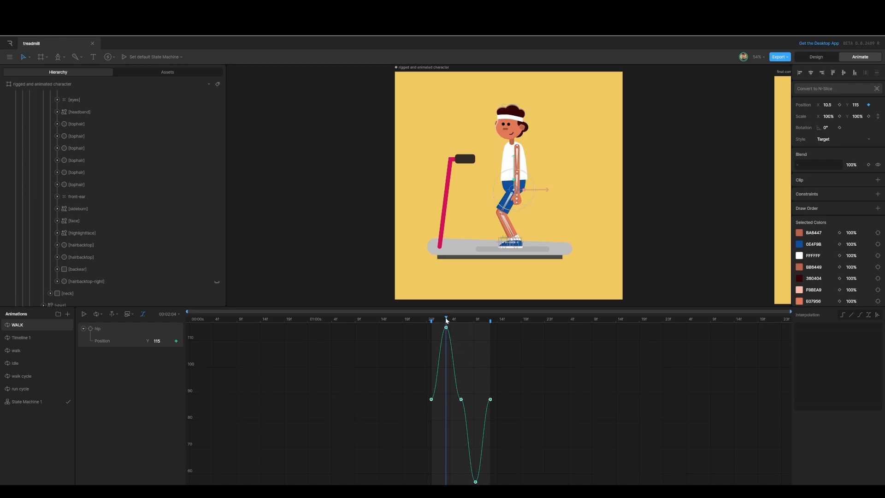
drag(446, 318, 476, 321)
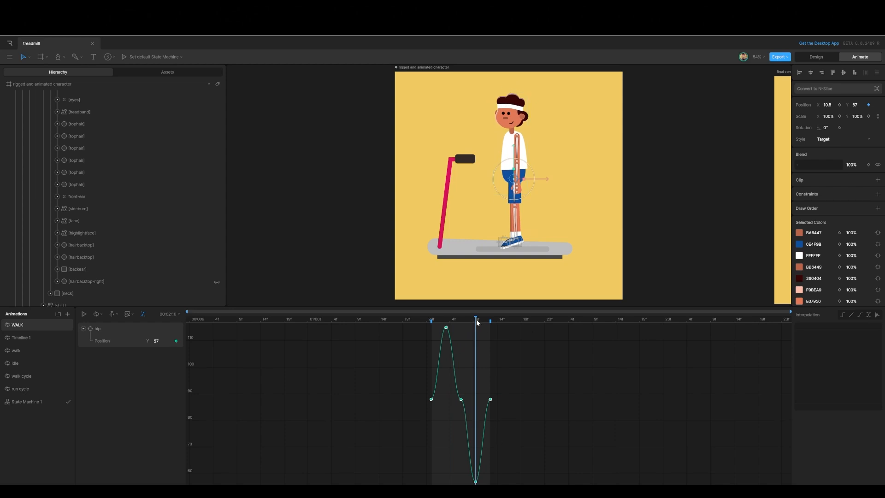
Straighten the easing curve of the hip key at 00:02:01 into a nearly linear segment towards the lowest pose
drag(477, 318, 433, 336)
click(438, 425)
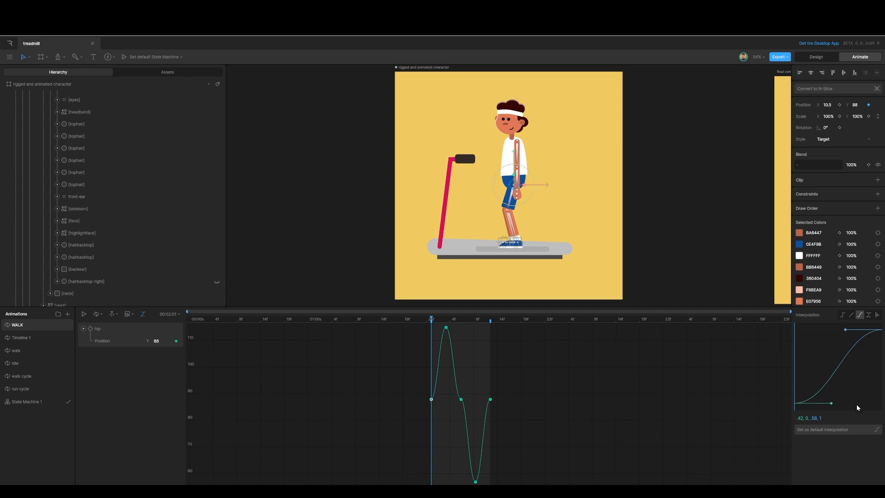
drag(832, 403, 819, 374)
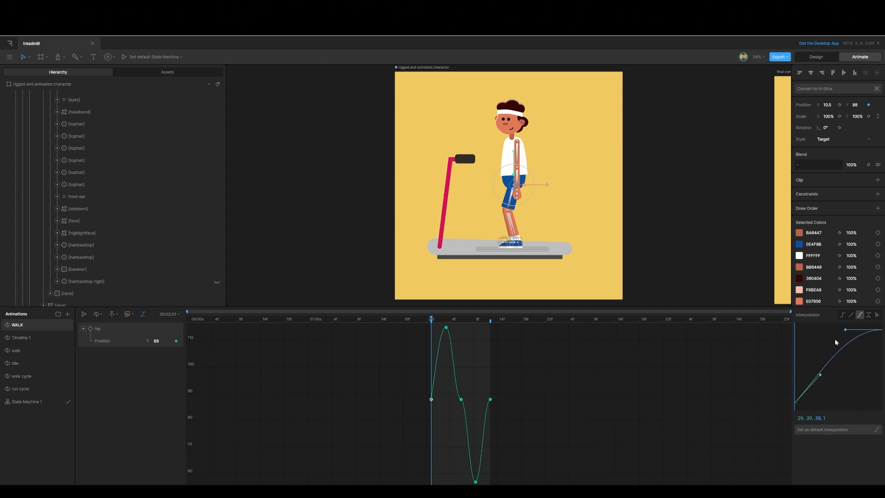
drag(845, 330, 826, 381)
Set the easing of the hip key at 00:02:04 to a nearly linear curve of about .42, .37, .57, .56
click(445, 327)
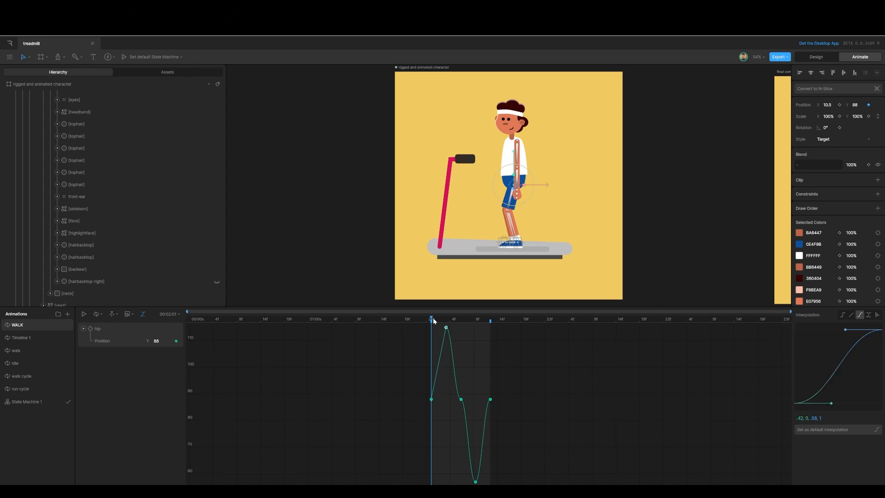
drag(432, 318, 446, 321)
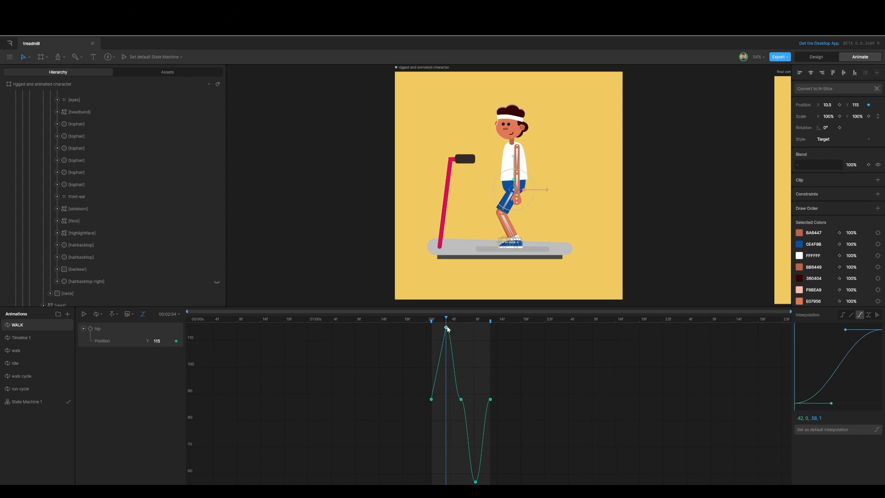
click(476, 339)
click(446, 328)
drag(831, 403, 823, 374)
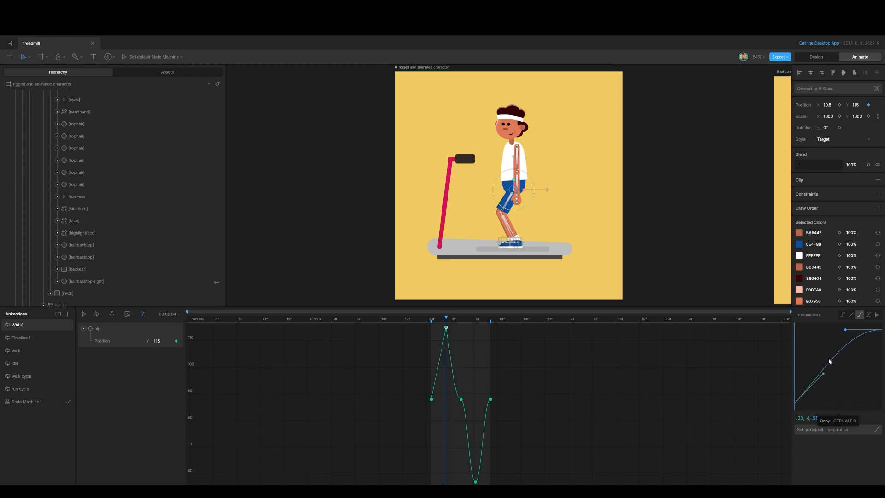
drag(845, 329, 846, 363)
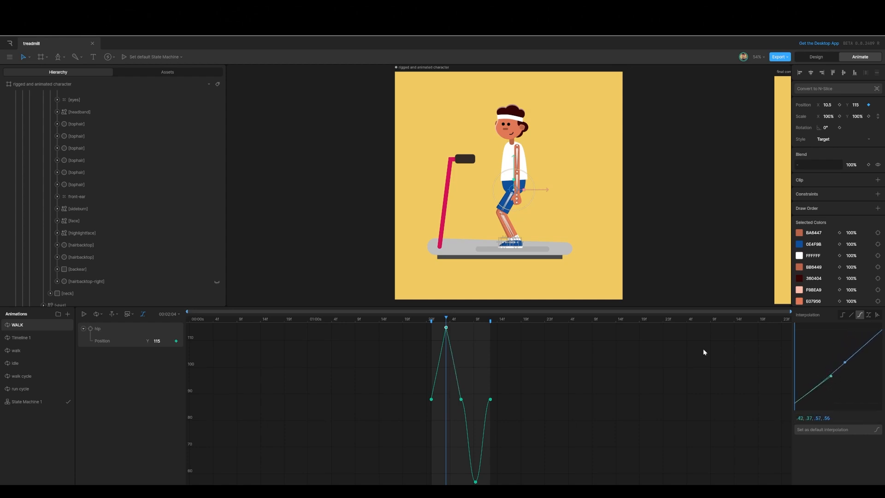
Reshape the easing of the hip key at 00:02:07 to about .24, .43, .45, 1 so it slows into the highest pose
mouse_move(446, 321)
mouse_down()
mouse_move(430, 330)
mouse_move(461, 321)
mouse_up()
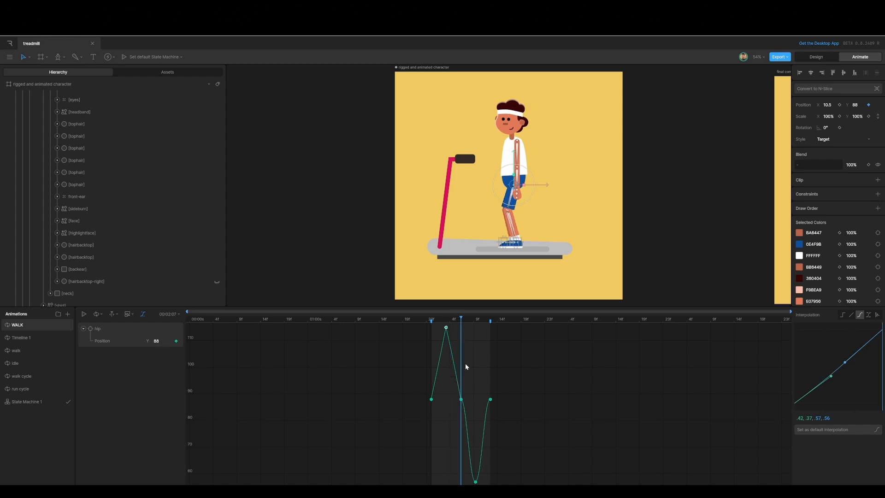
click(461, 399)
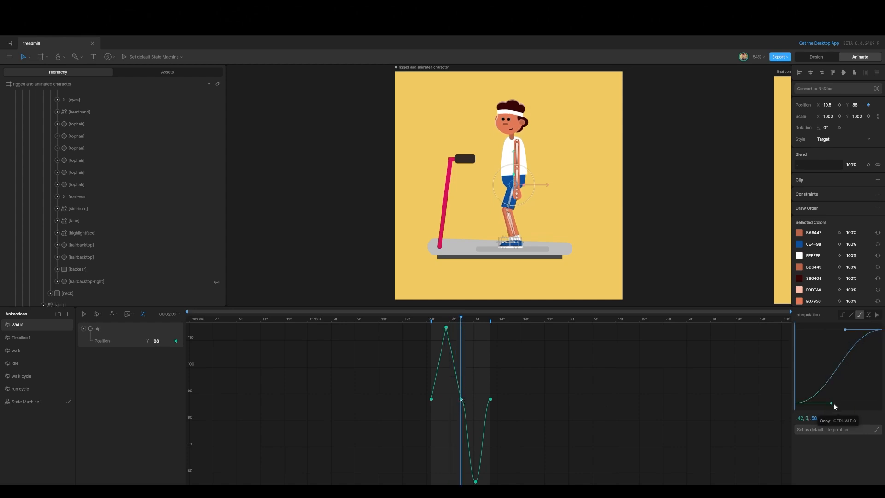
drag(832, 403, 818, 373)
drag(846, 330, 835, 330)
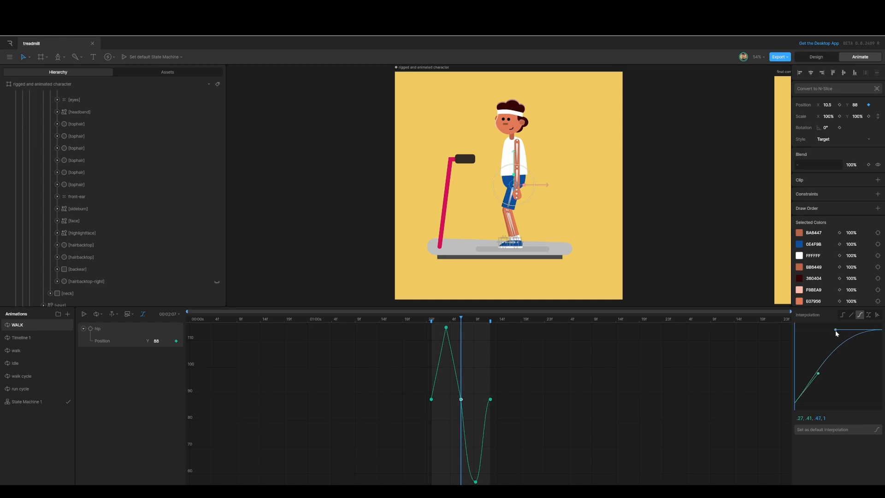
drag(817, 375, 815, 371)
Reshape the easing of the hip key at 00:02:10 to about .52, 0, .71, .49 so it accelerates out of the highest pose
click(475, 481)
drag(461, 319, 475, 319)
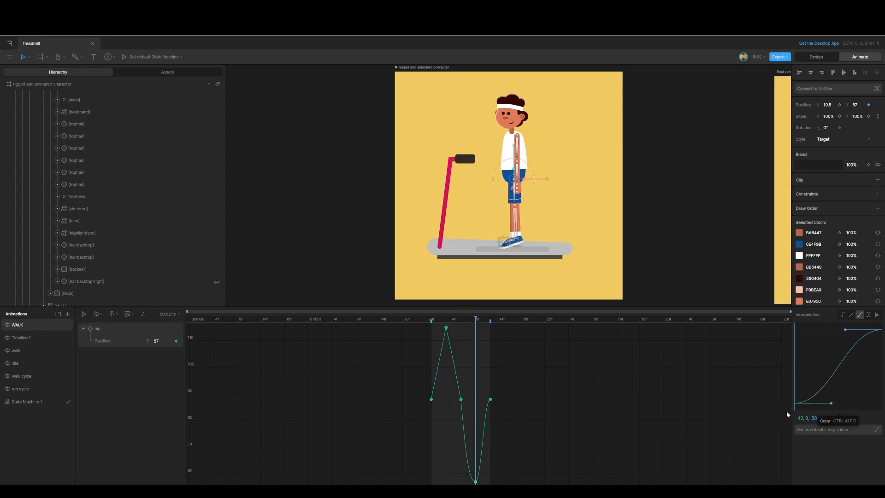
drag(831, 402, 840, 403)
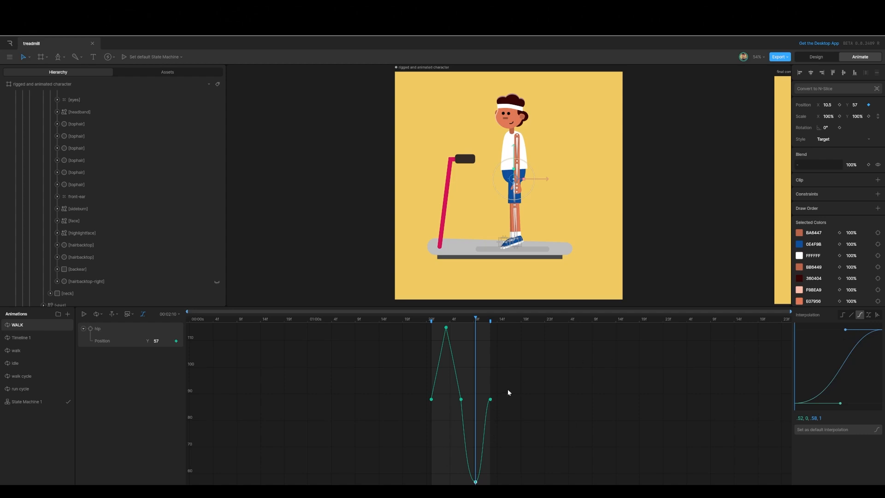
drag(846, 332, 858, 369)
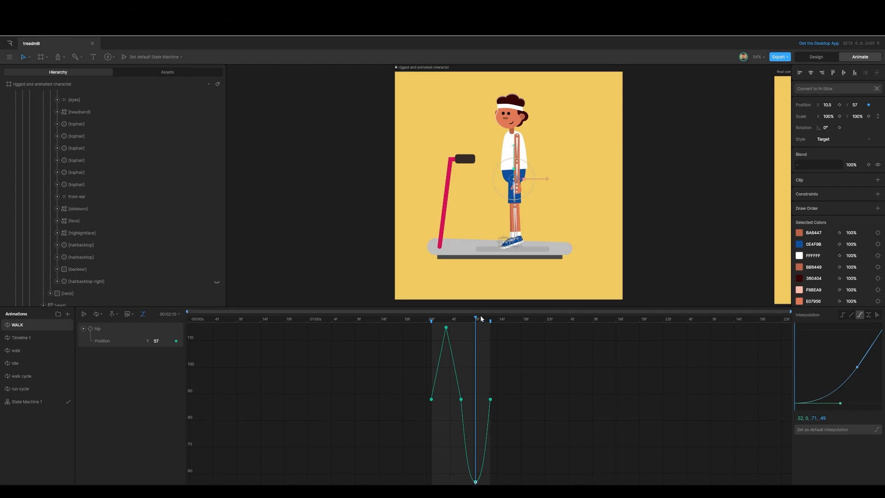
Play the WALK animation from 00:02:01 to check the hip's up-and-down motion
drag(479, 318, 432, 335)
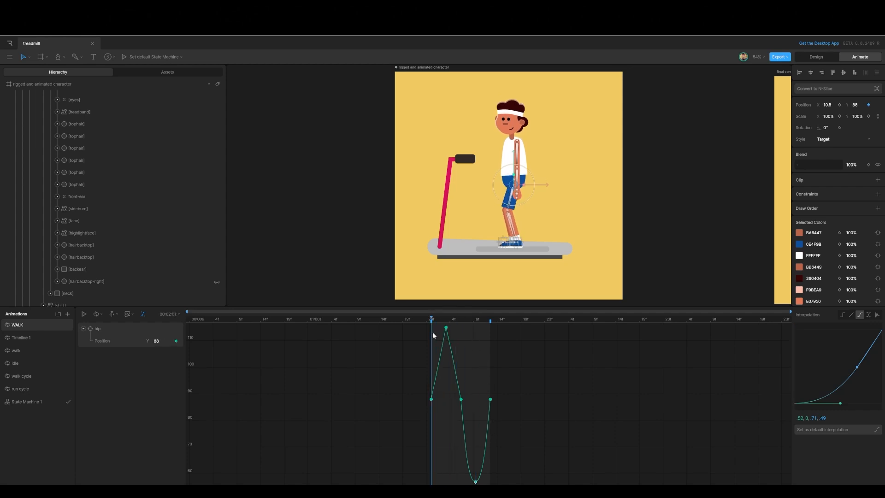
key(space)
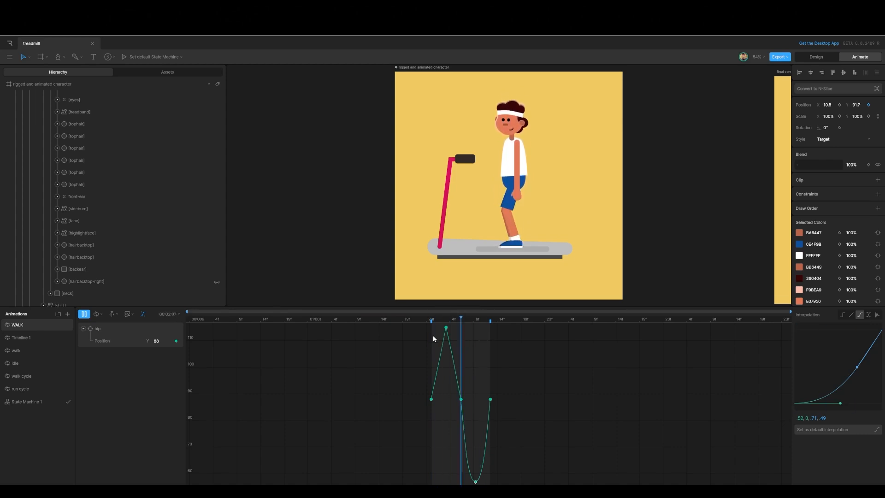
key(space)
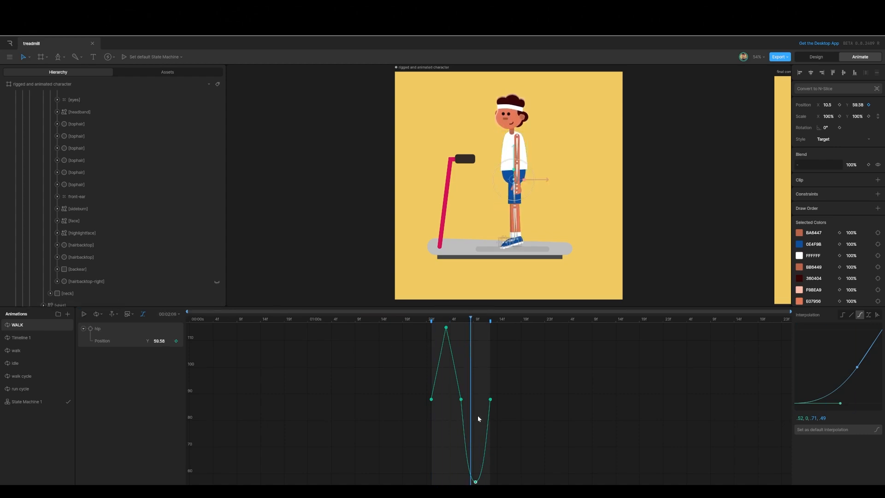
Set the hip's Y position key at 00:02:07 to 82
click(460, 399)
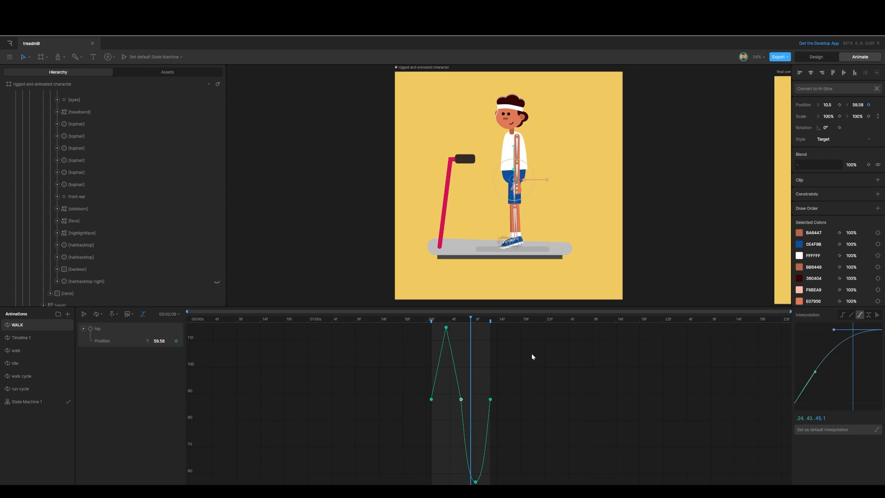
drag(472, 318, 462, 322)
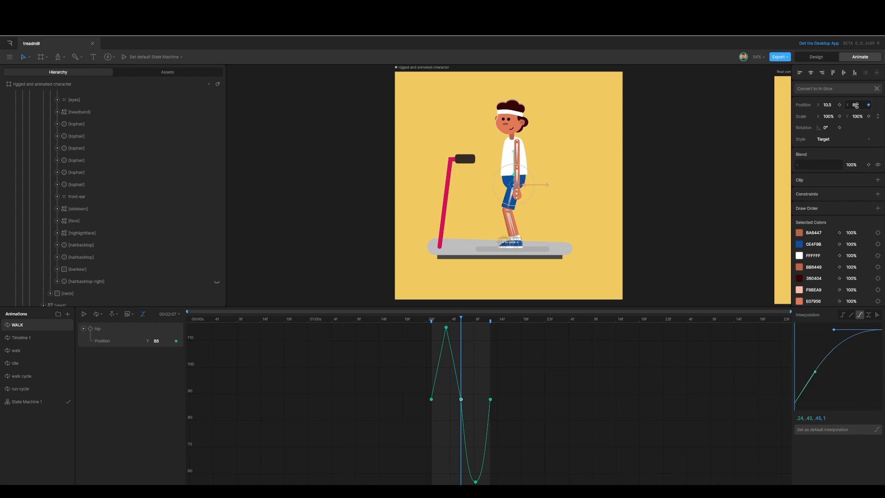
drag(854, 105, 843, 106)
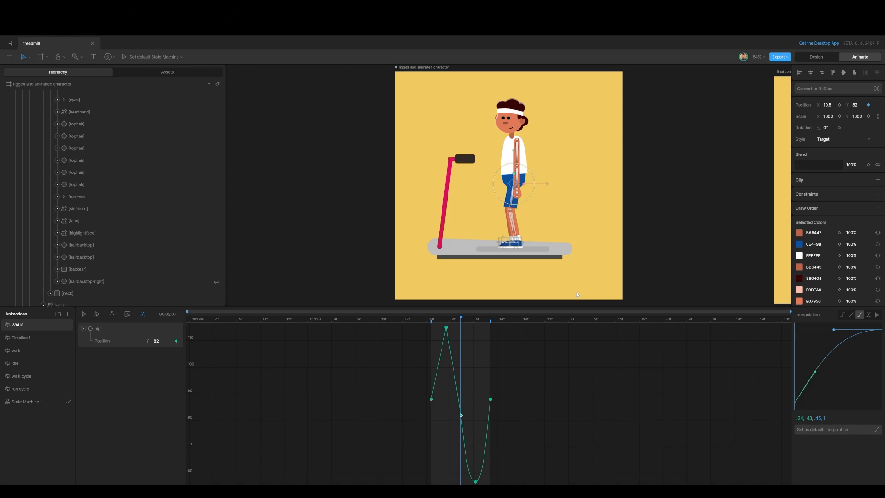
Duplicate all the hip's position keys starting at 00:02:13 and extend the work area's end to 00:03:01
click(142, 315)
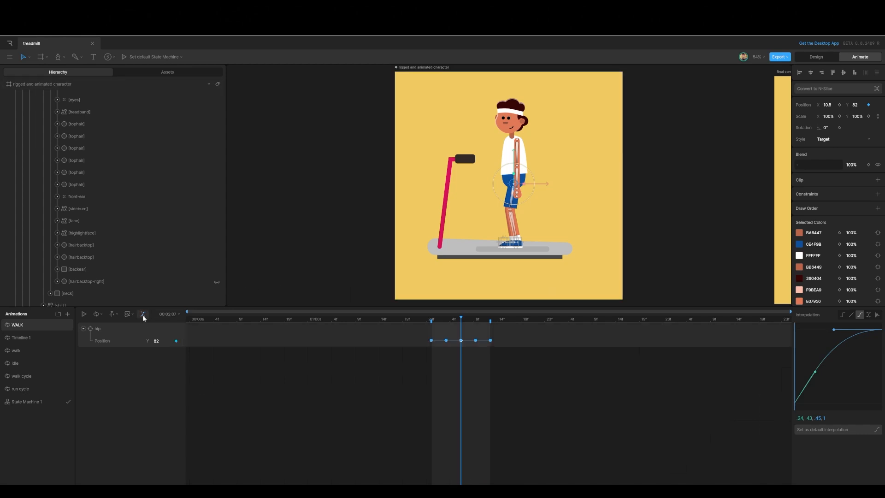
drag(464, 324, 490, 324)
click(440, 339)
click(495, 345)
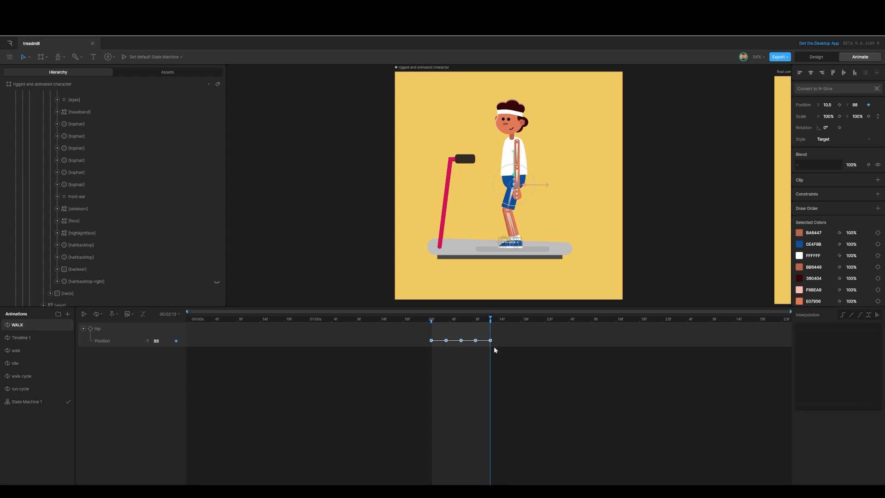
key(ctrl+v)
drag(490, 321, 549, 323)
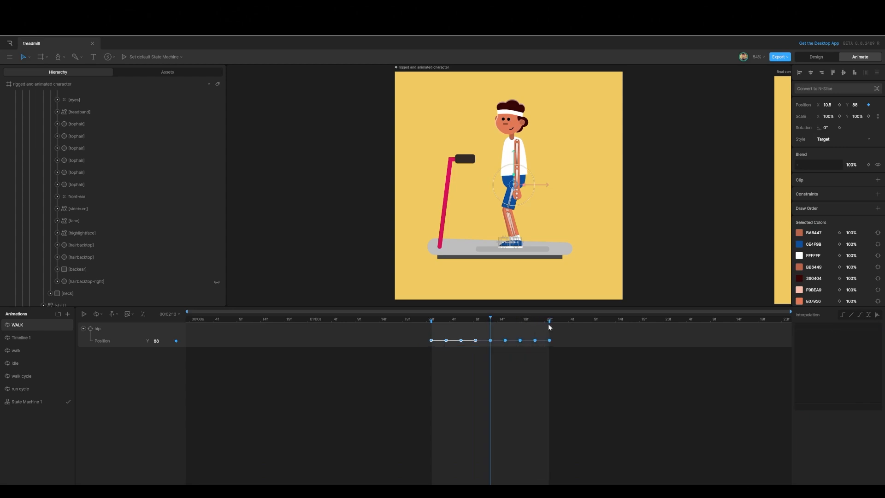
Play the WALK animation to check the repeated hip motion, stopping back at 00:02:01
key(space)
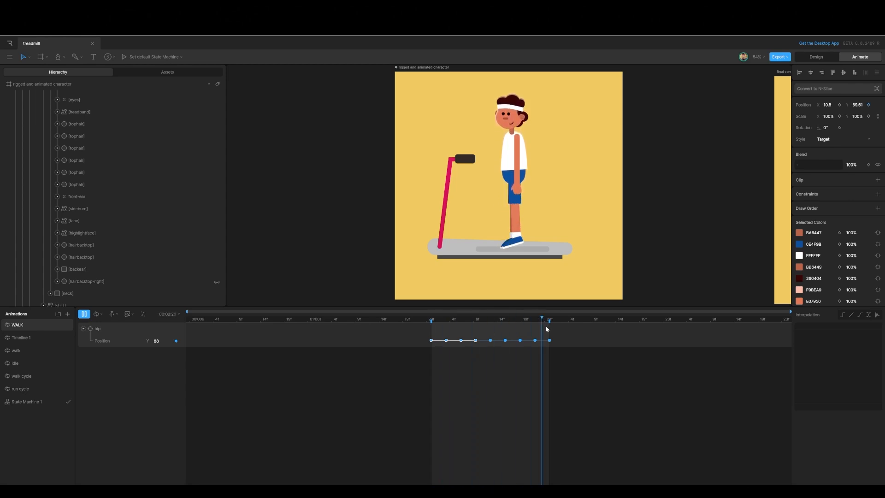
key(space)
click(431, 341)
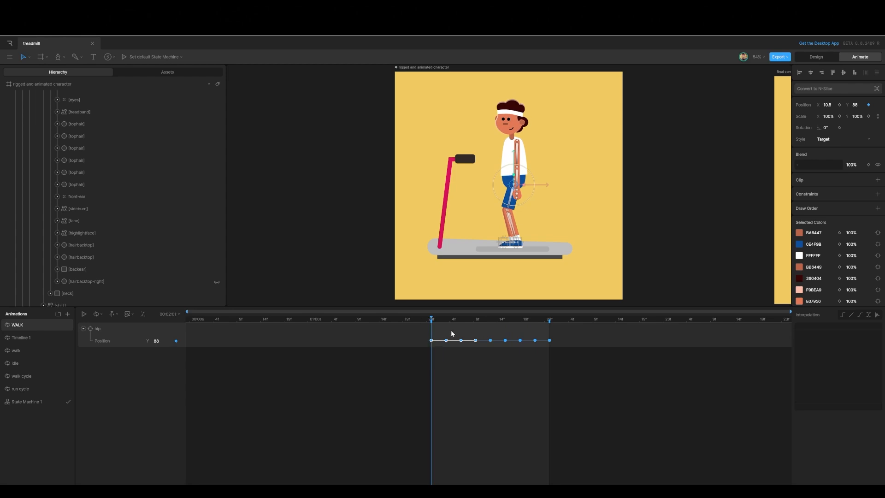
Key the f-ankle controller's X and Y position and the f-toe controller's Y position at 00:02:01
scroll(86, 203, up, 10)
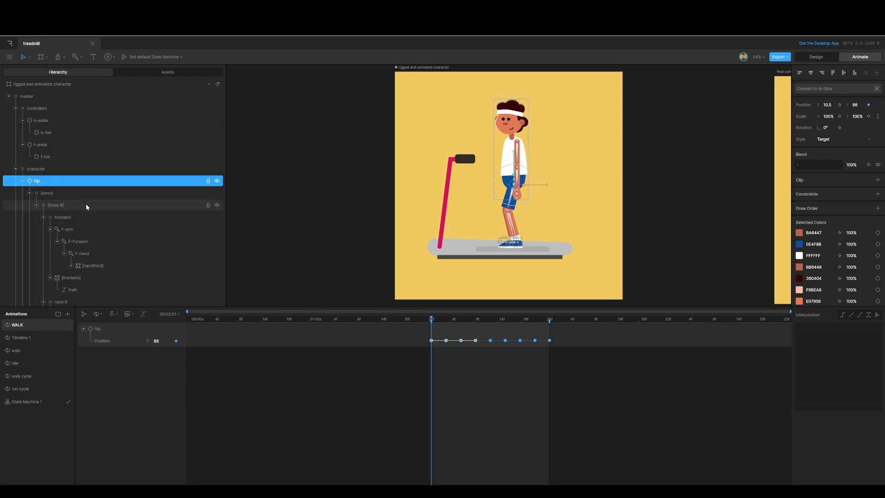
scroll(86, 204, down, 2)
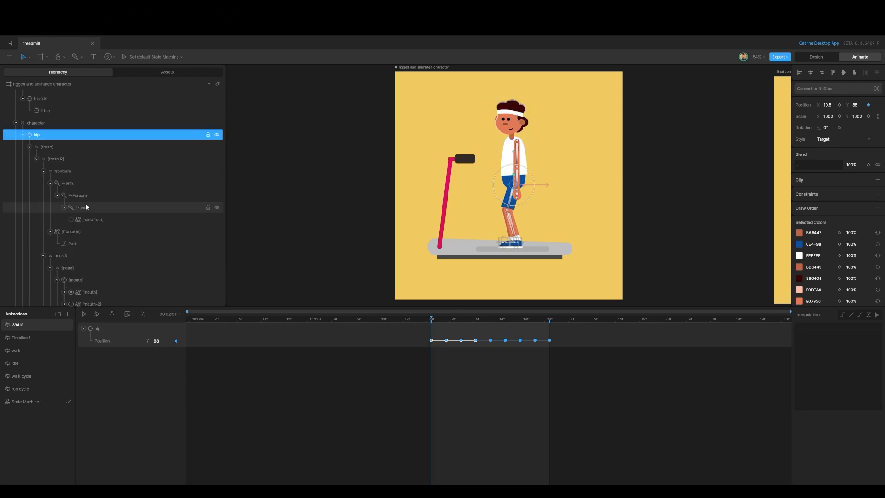
click(29, 147)
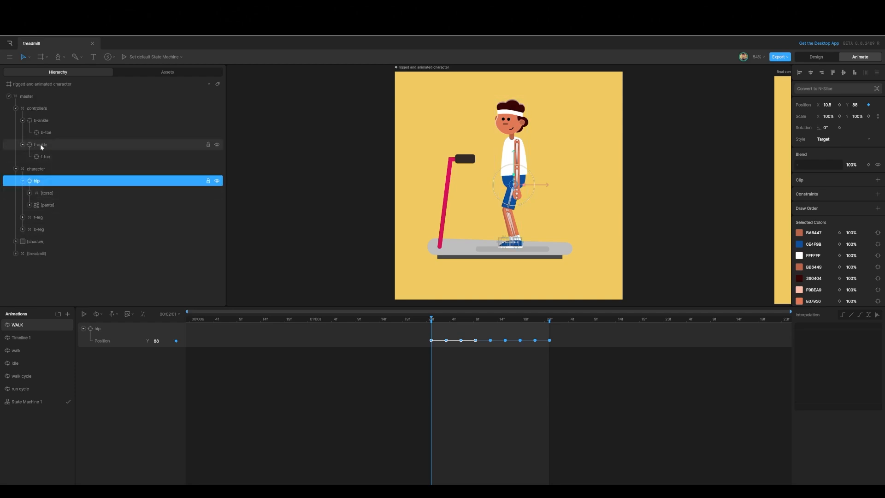
click(40, 144)
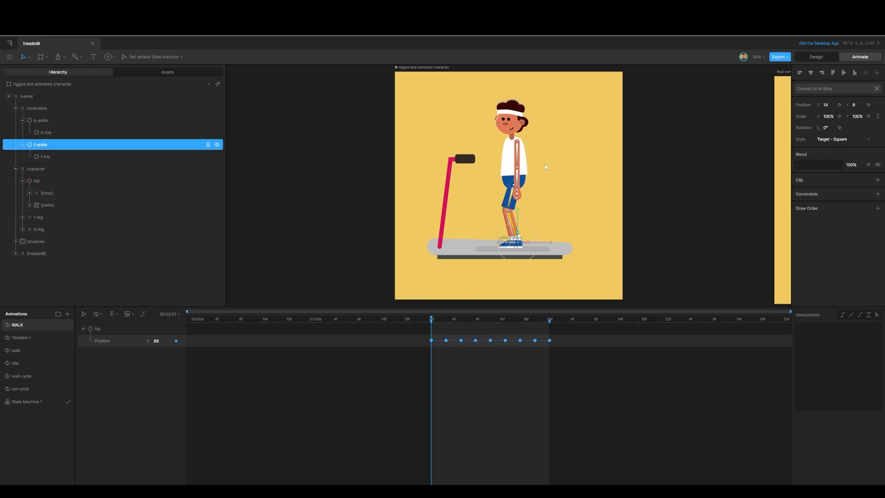
click(840, 106)
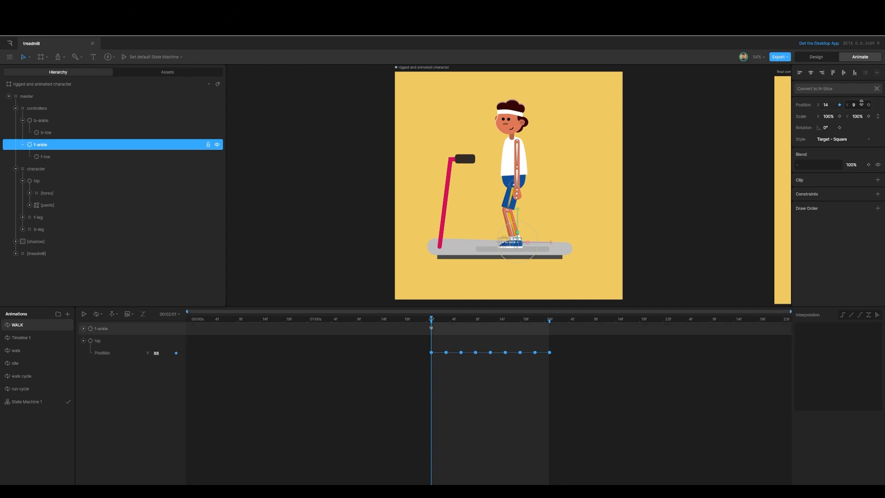
click(46, 159)
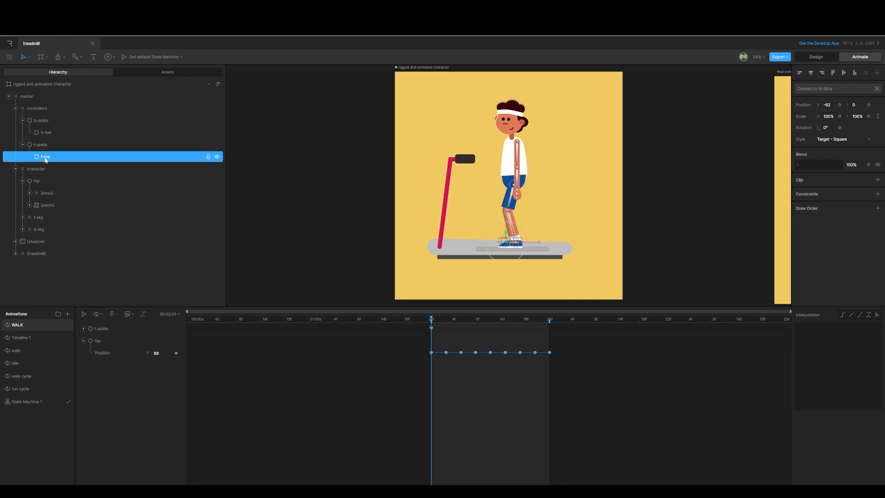
click(868, 106)
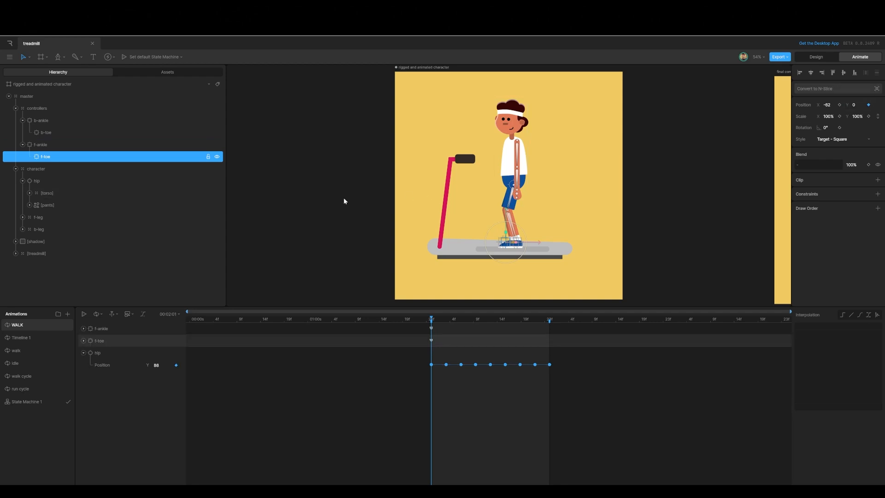
Move the f-ankle controller forward to about X -90.5 at 00:02:01, keeping the foot level on the treadmill
click(23, 145)
click(22, 145)
click(41, 145)
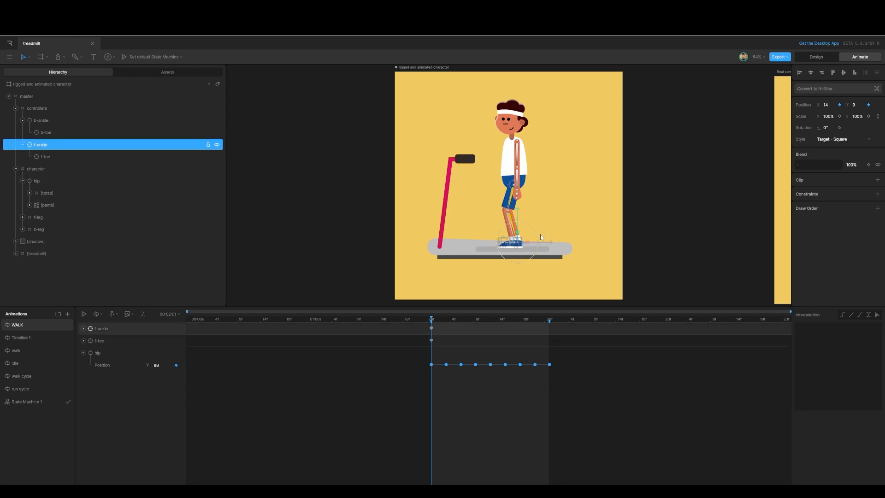
scroll(542, 236, up, 2)
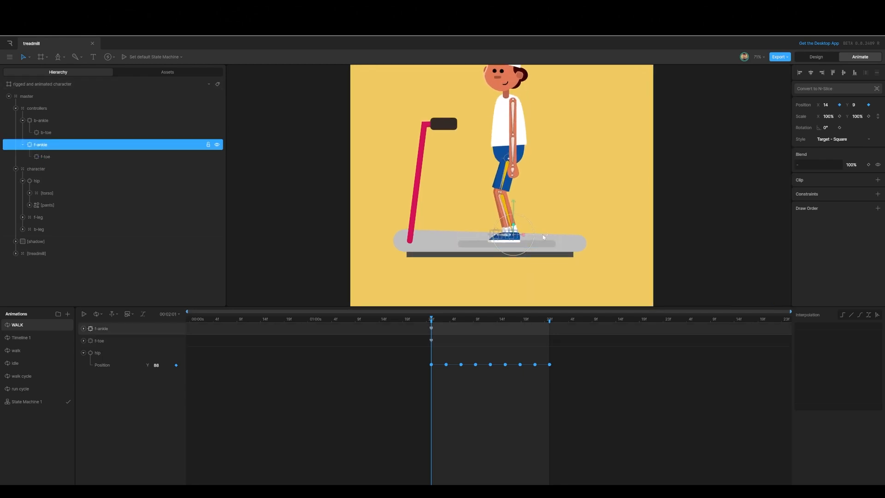
drag(543, 236, 505, 243)
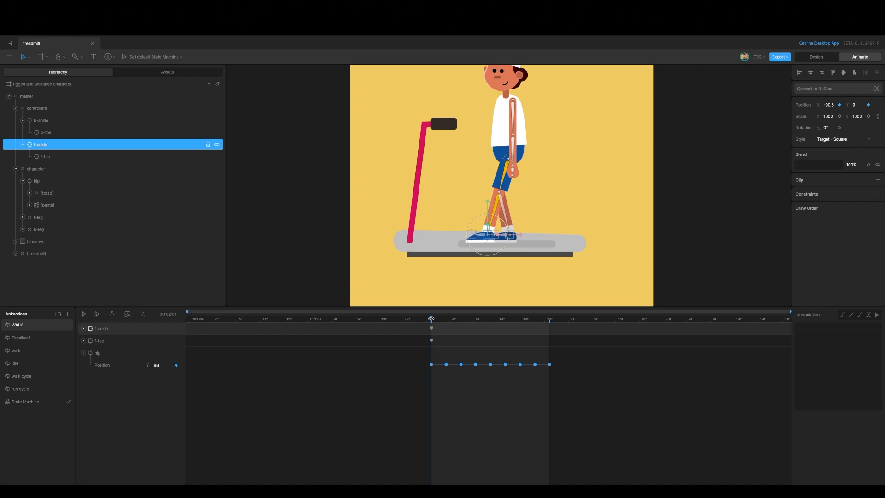
Move the f-ankle controller back to about X 132.5 at 00:02:13 and copy its first key to 00:03:01
drag(431, 321, 490, 321)
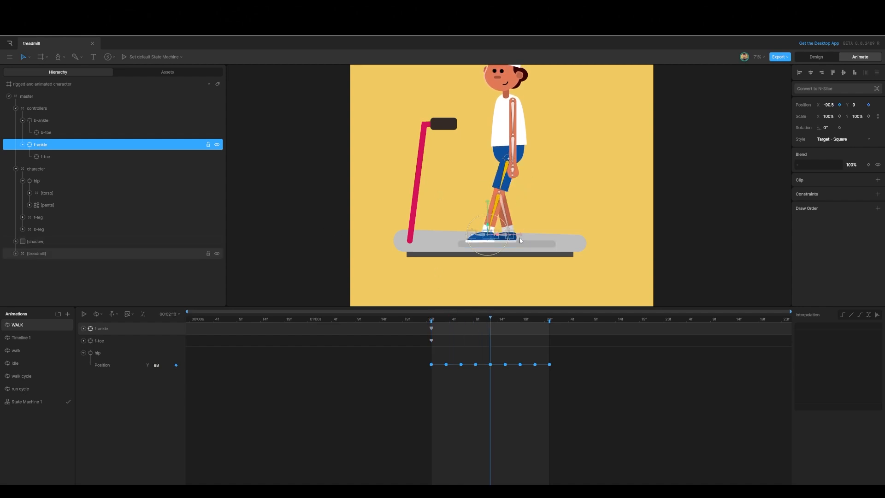
drag(518, 237, 574, 233)
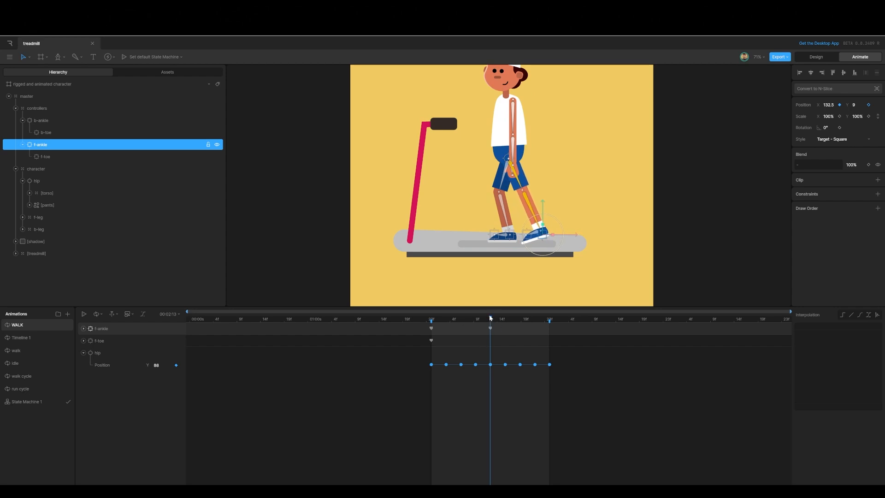
drag(490, 319, 548, 327)
click(431, 329)
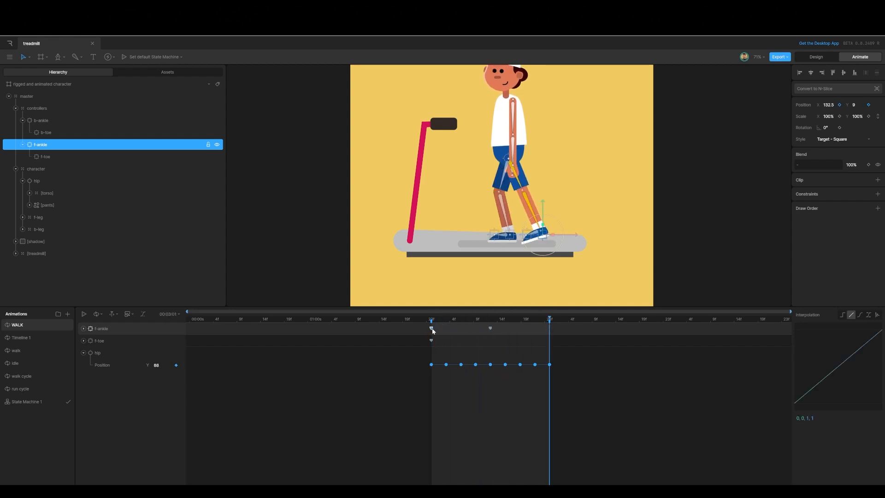
key(ctrl+v)
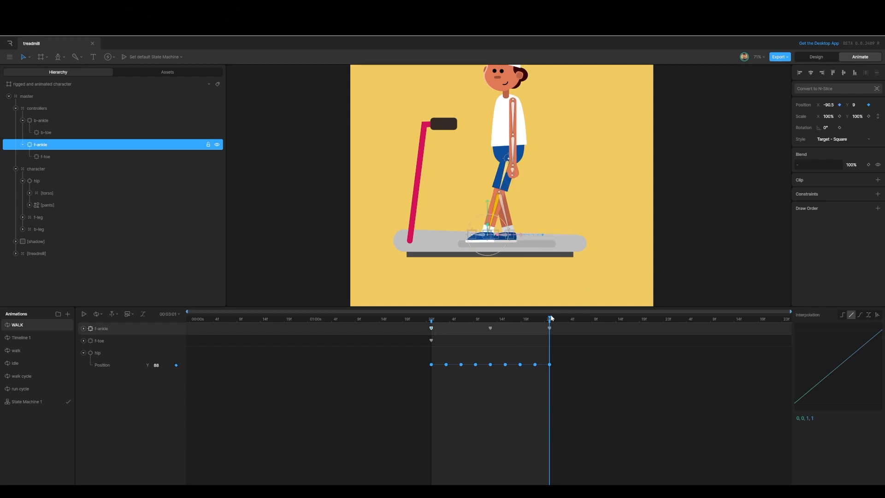
Raise the f-toe controller to about Y -21.5 at 00:02:01 so the foot lands on its heel
drag(552, 317, 433, 307)
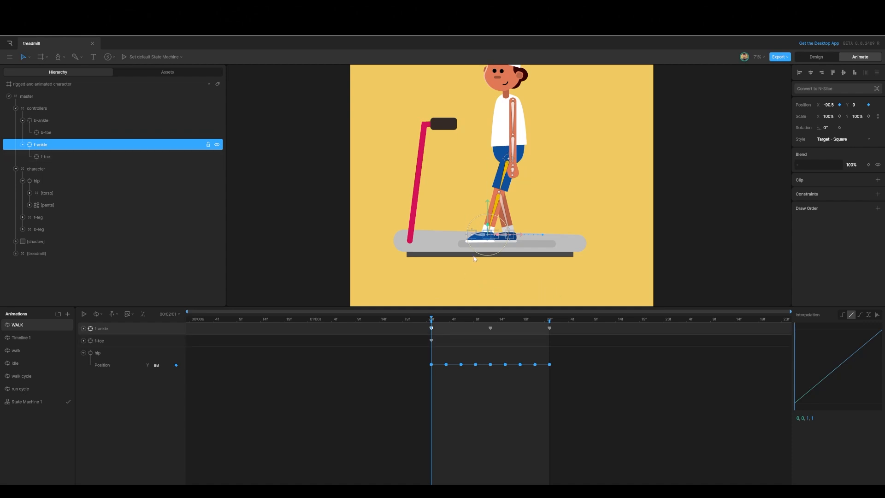
scroll(490, 228, up, 5)
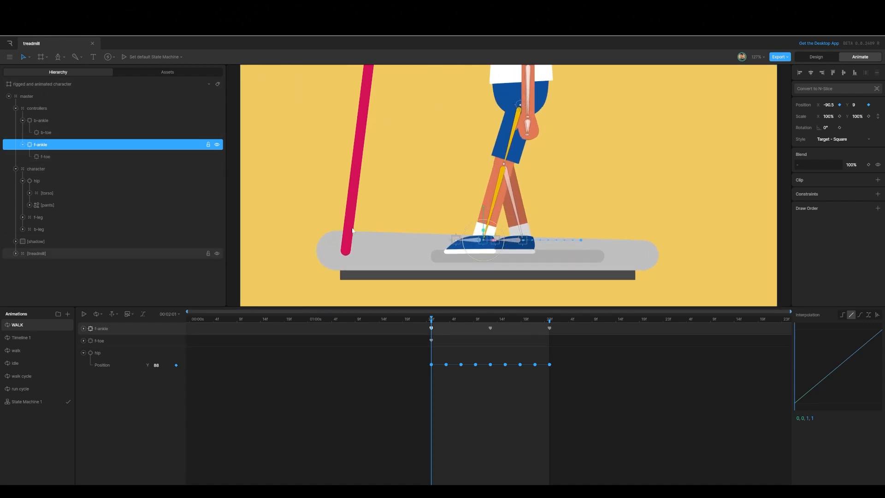
click(49, 156)
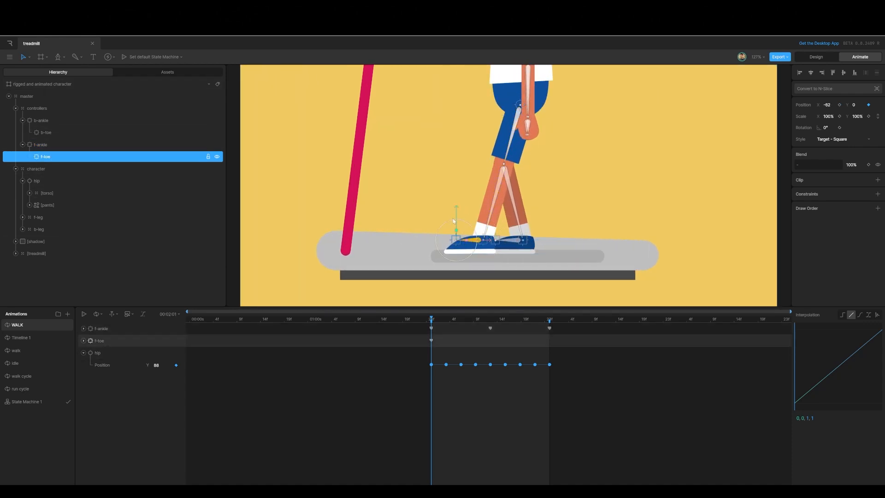
drag(456, 217, 457, 206)
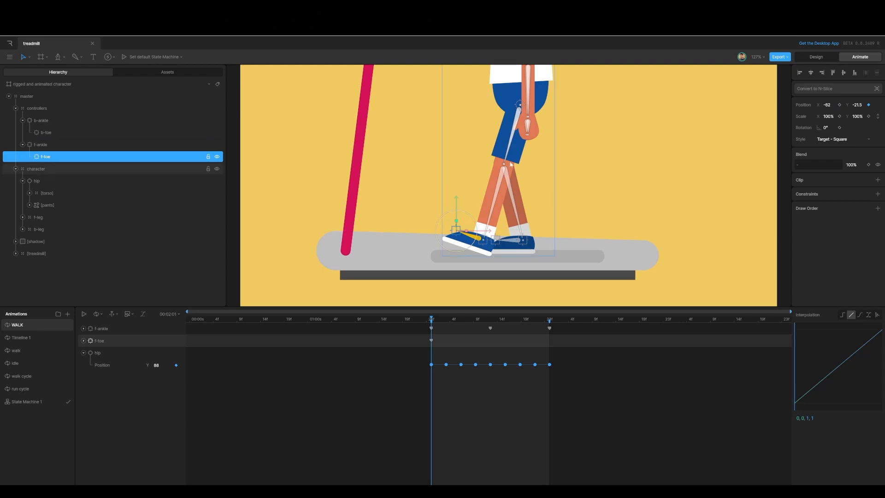
Set the f-toe controller's Y position to 0 at 00:02:04 and scrub back to 00:02:01 to check the foot
click(436, 319)
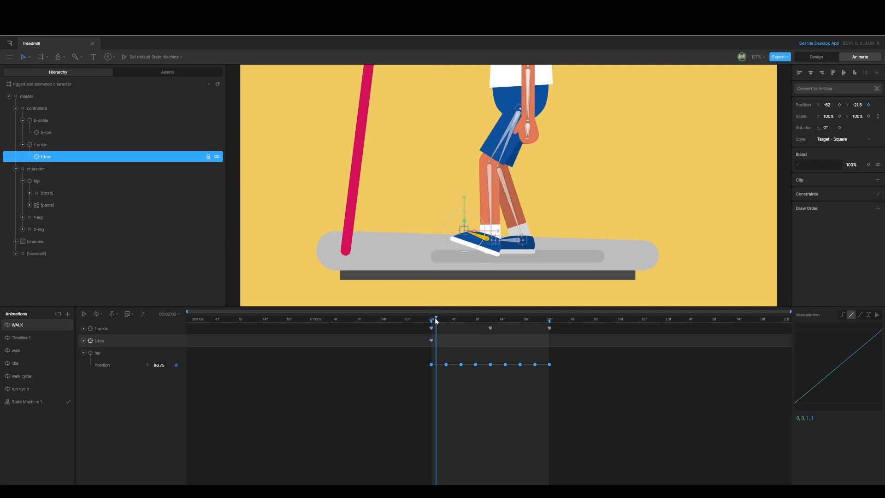
click(440, 319)
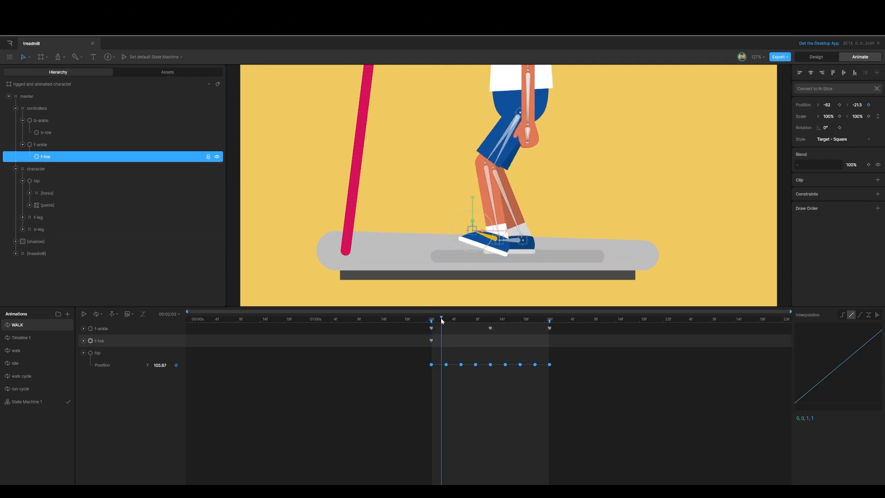
click(446, 319)
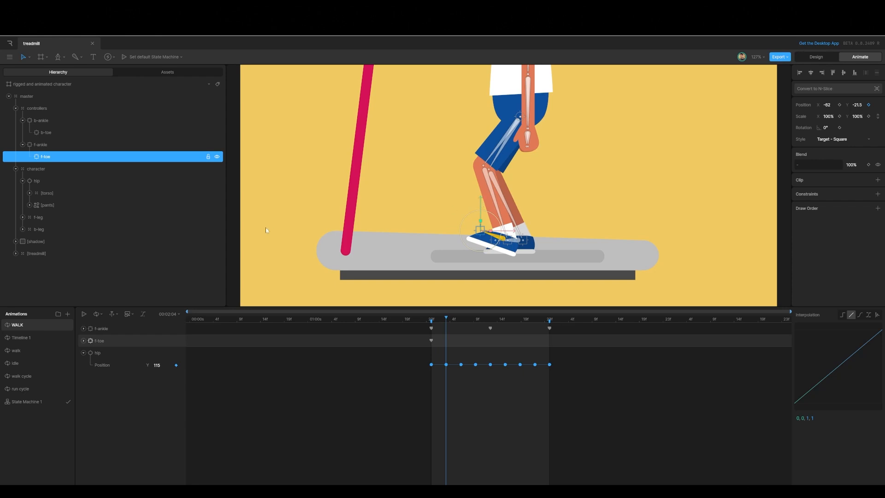
click(857, 105)
text(0)
key(Return)
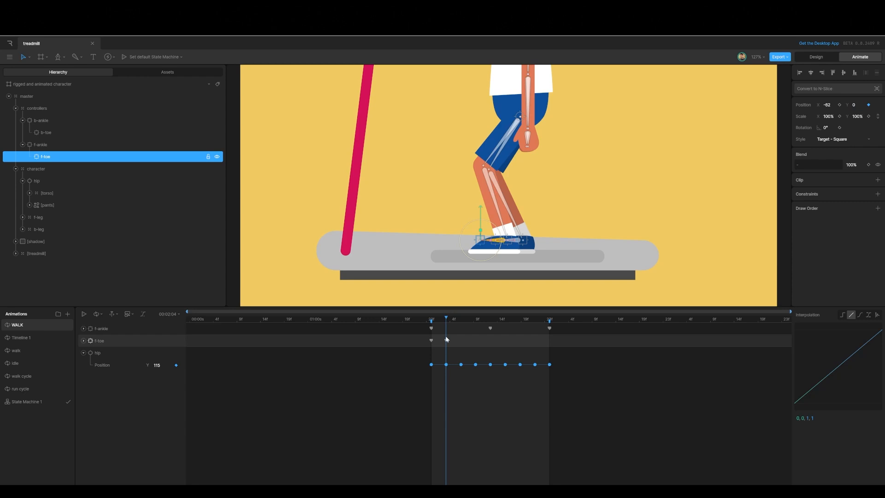
mouse_move(445, 319)
mouse_down()
mouse_move(430, 319)
mouse_move(549, 321)
mouse_move(433, 330)
mouse_up()
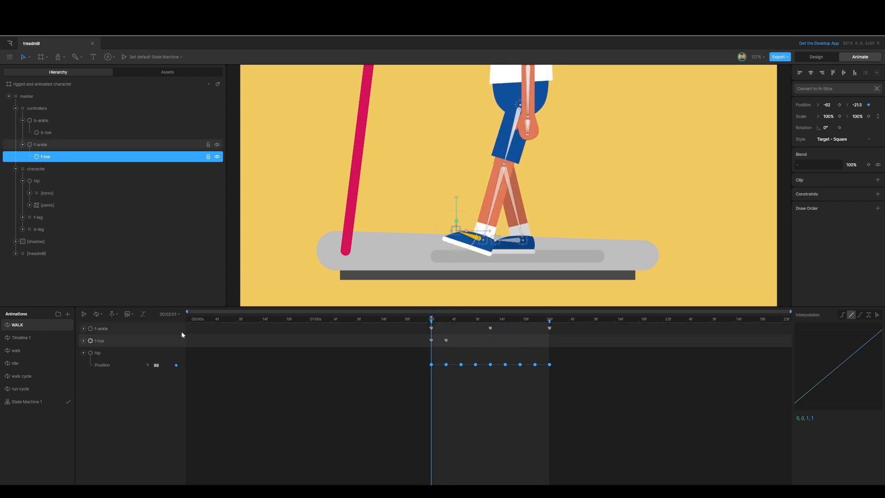
Expand the f-ankle's position tracks and copy its first Y key to 00:02:13
click(84, 328)
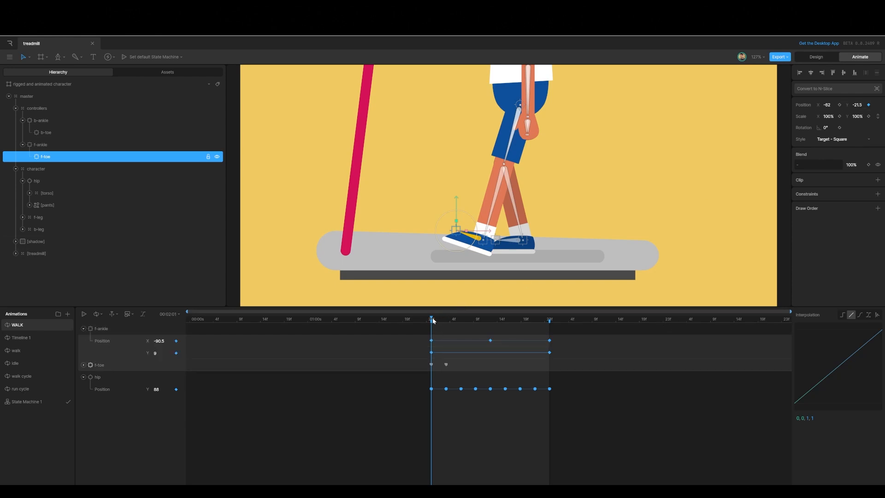
drag(431, 319, 490, 319)
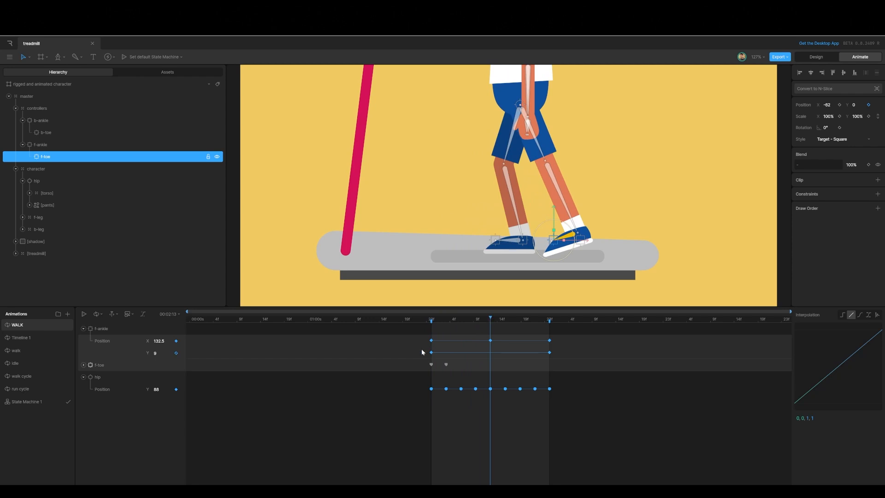
drag(422, 352, 436, 356)
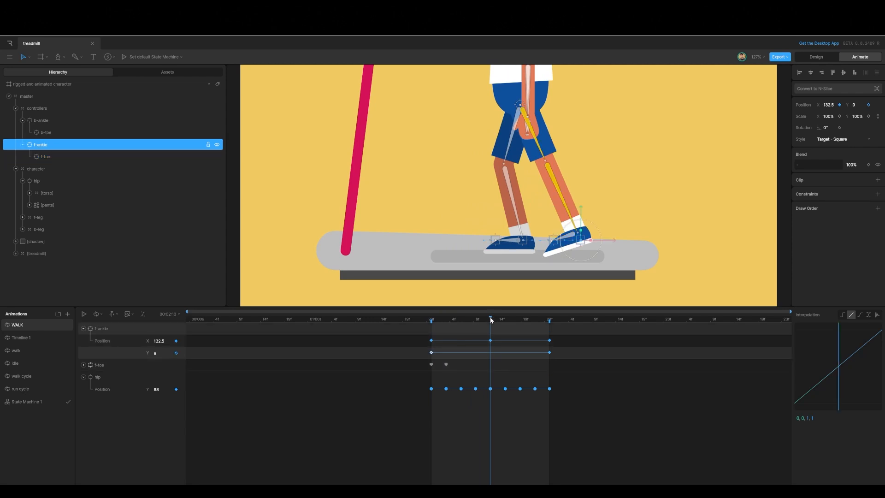
key(space)
key(space)
Raise the f-ankle controller to about Y -98.5 at 00:02:19 to lift the foot, and play back the motion
drag(490, 319, 520, 321)
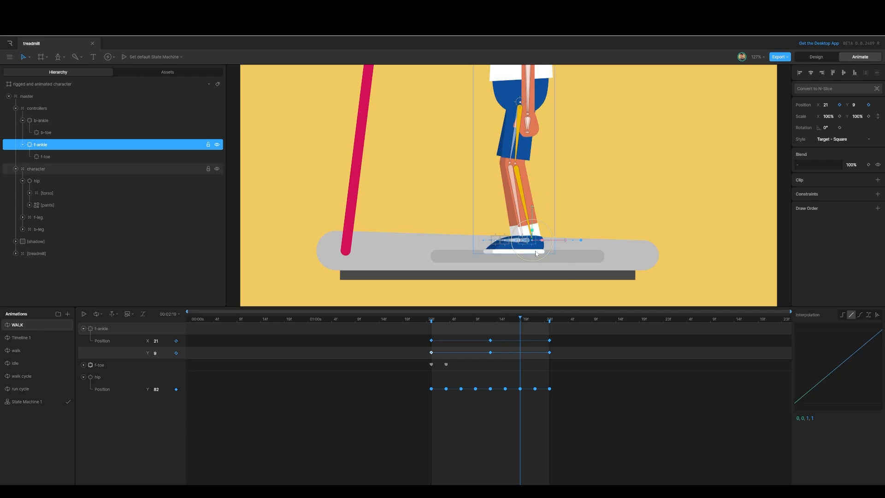
scroll(536, 217, up, 2)
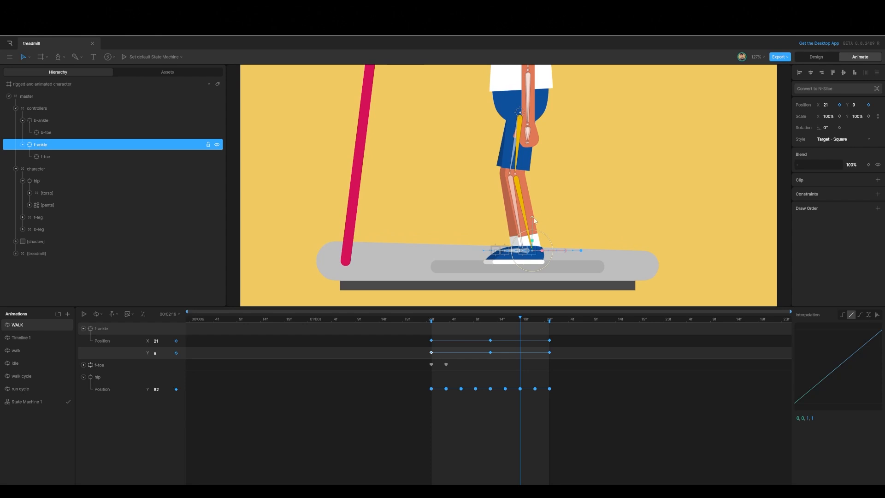
drag(532, 219, 529, 170)
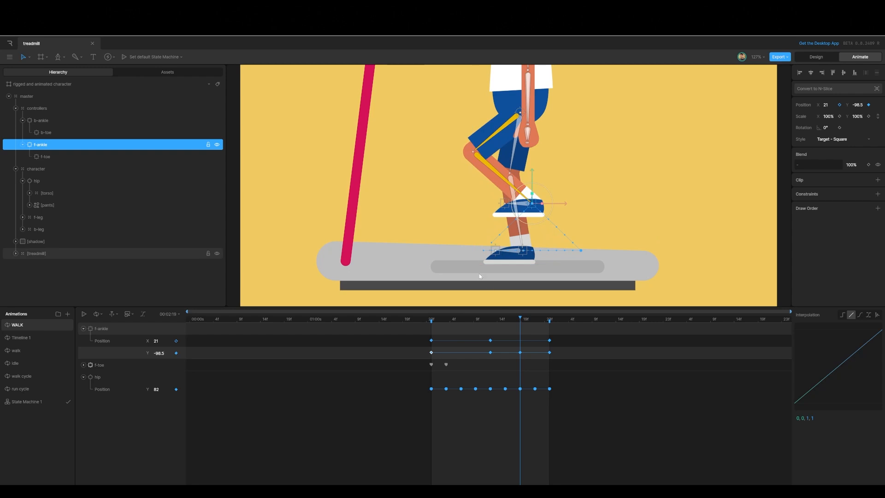
scroll(465, 214, down, 5)
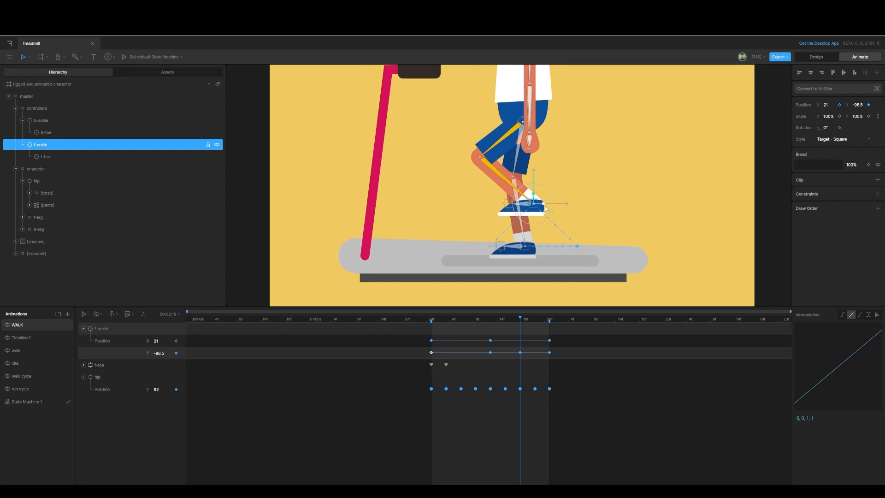
key(space)
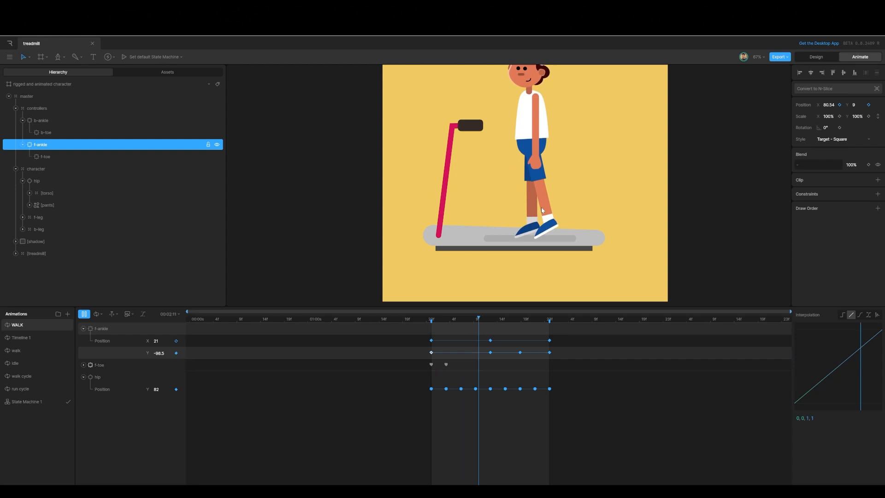
key(space)
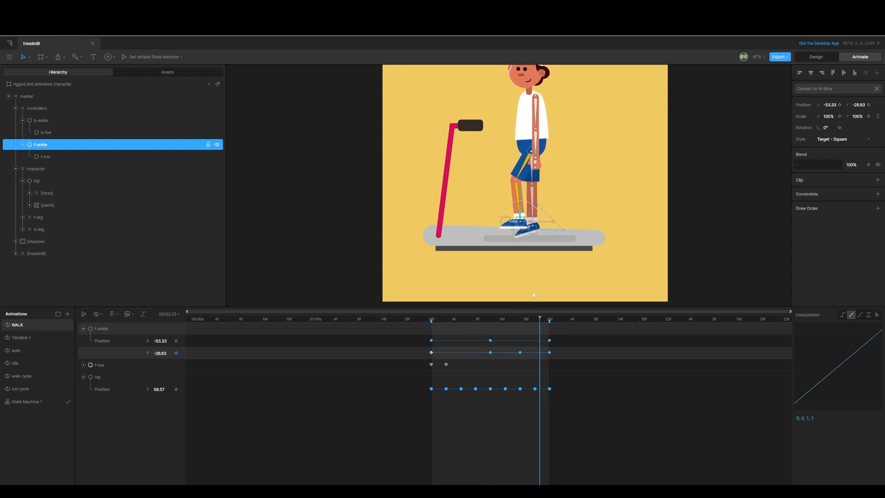
Key the f-toe controller's Y position at 00:02:13 and lower it to about Y 72.5 at 00:02:19
drag(541, 321, 491, 330)
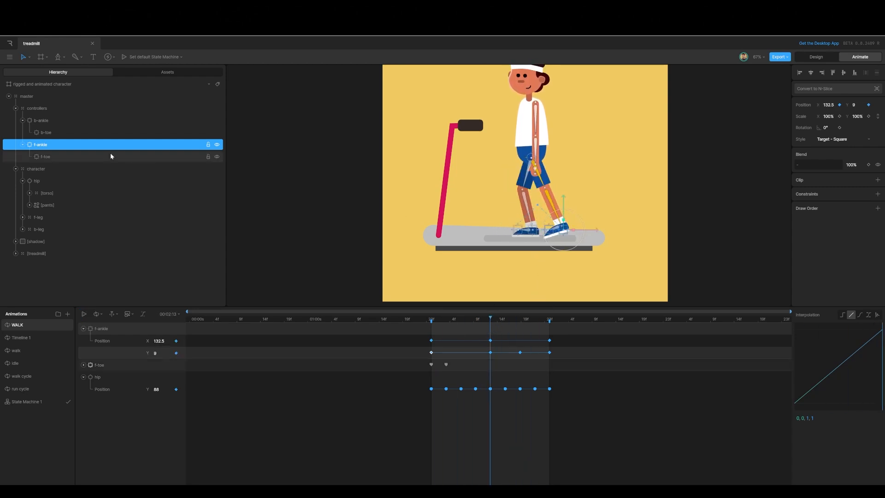
click(51, 156)
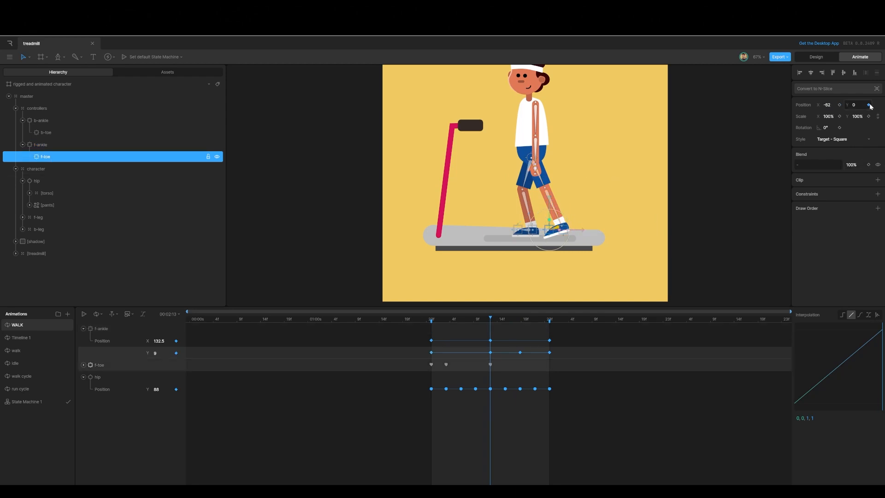
drag(490, 319, 520, 322)
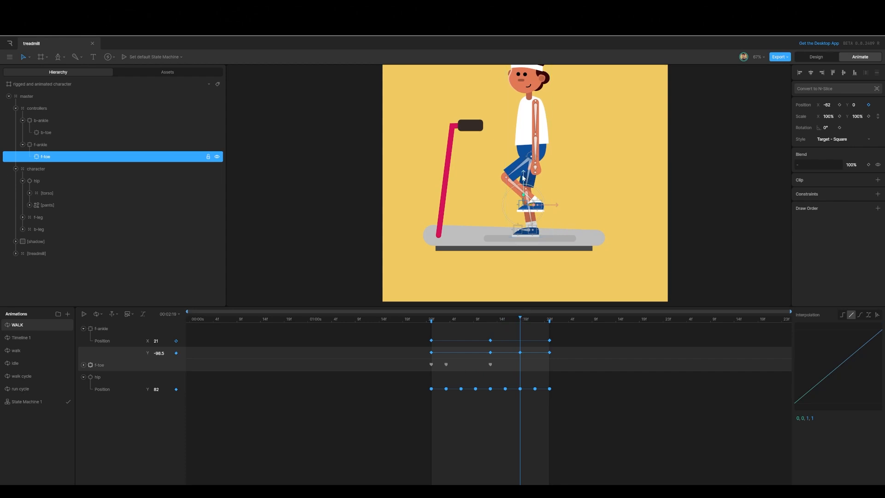
drag(524, 177, 525, 195)
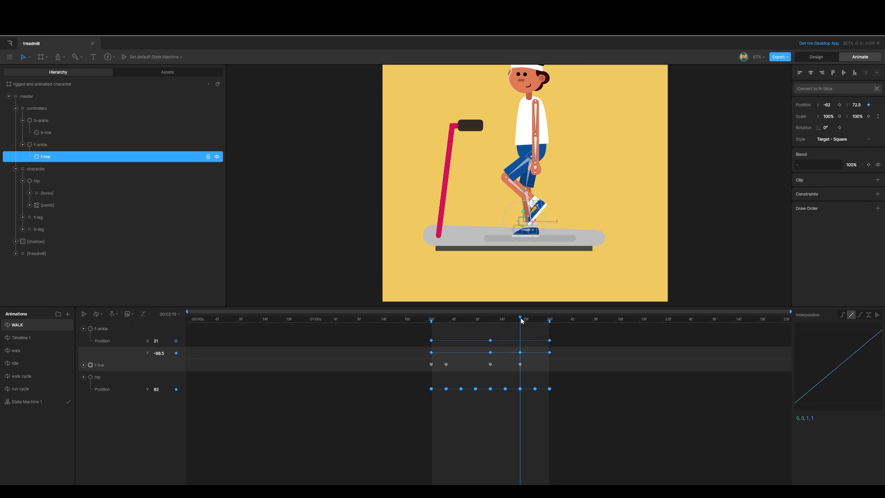
Copy the f-toe's first key to 00:03:01 and play back the walk
mouse_move(524, 322)
mouse_down()
mouse_move(493, 321)
mouse_move(549, 323)
mouse_move(537, 330)
mouse_up()
drag(422, 361, 434, 369)
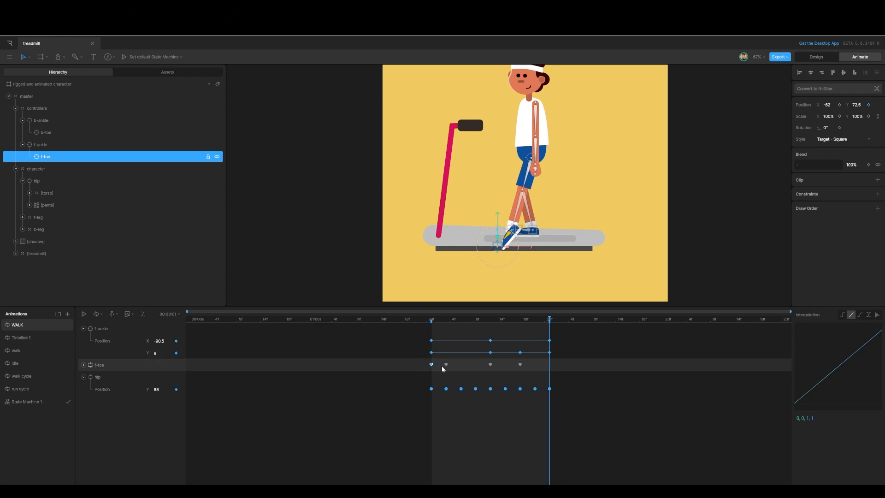
key(ctrl+v)
key(space)
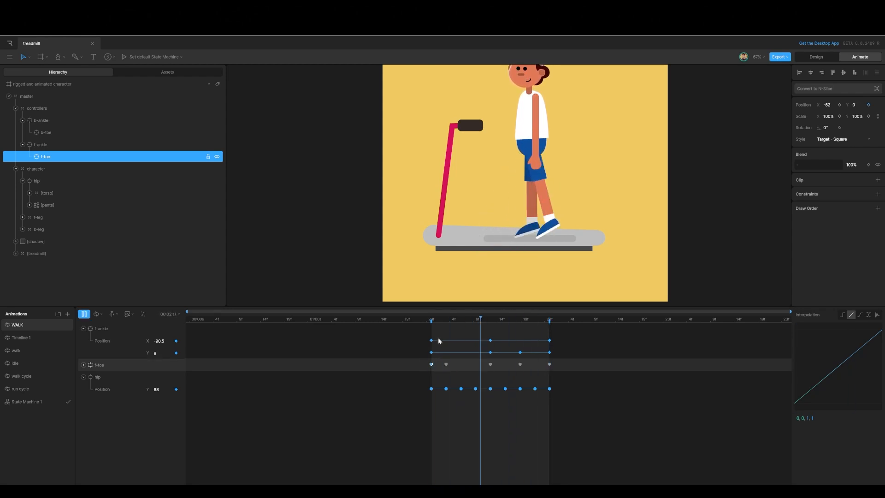
key(space)
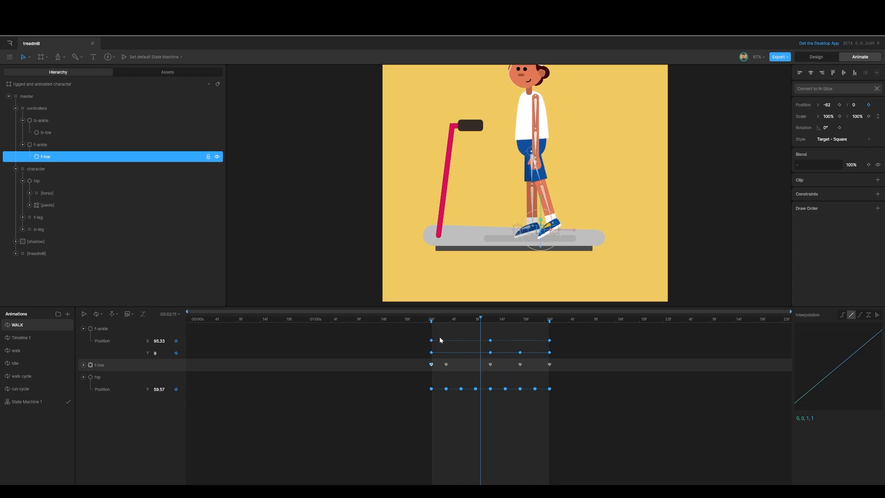
Apply cubic interpolation to all the f-ankle's Y position keys
drag(481, 320, 433, 330)
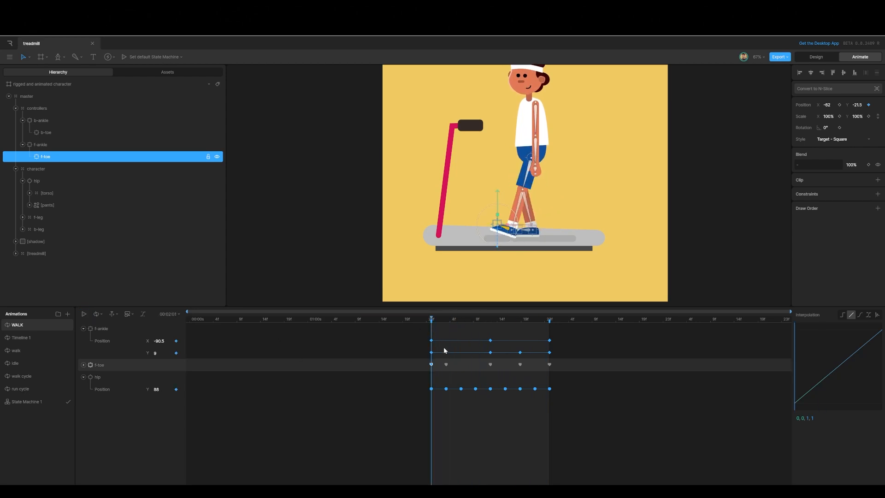
drag(420, 347, 559, 356)
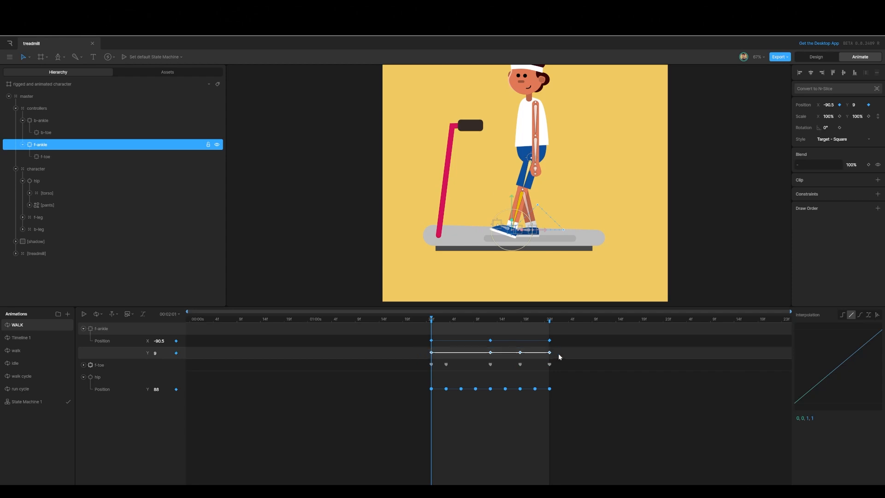
click(860, 315)
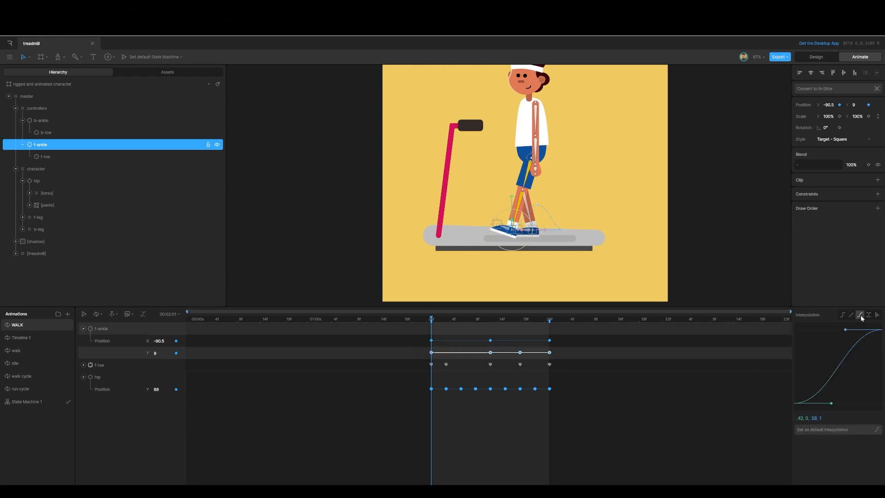
Show the f-ankle's X position track in the graph editor and apply cubic interpolation to its keys
click(109, 341)
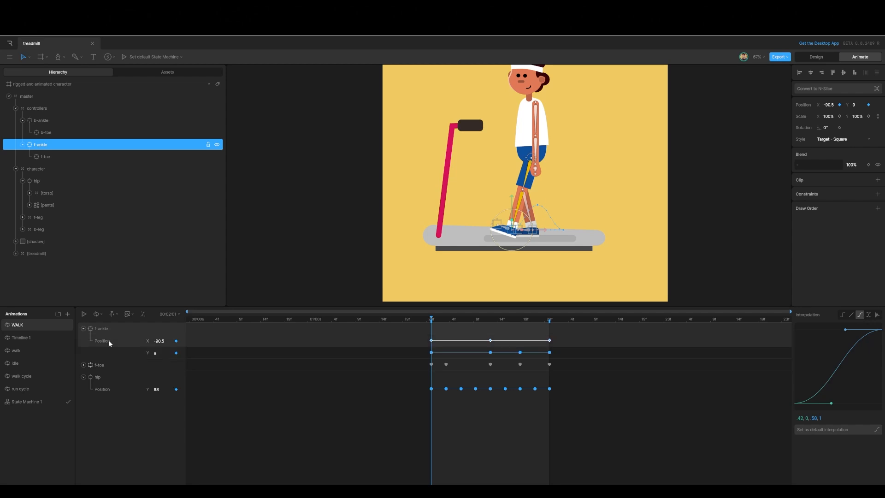
click(142, 313)
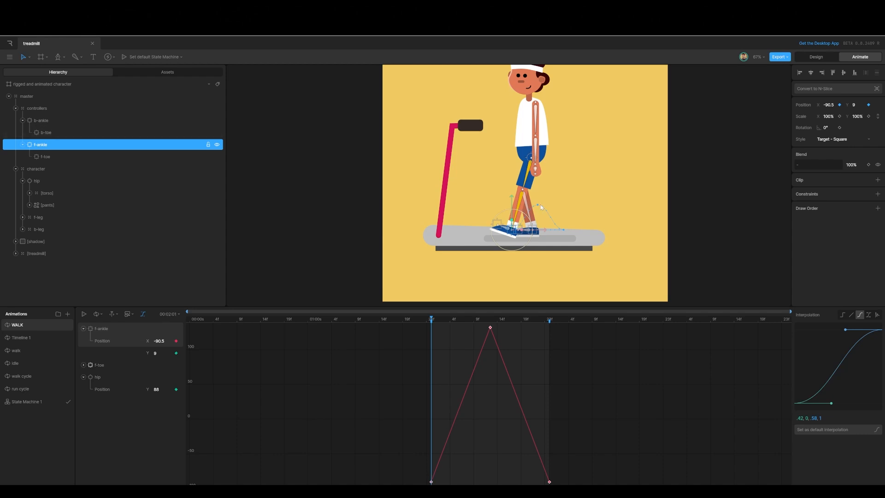
scroll(553, 213, up, 5)
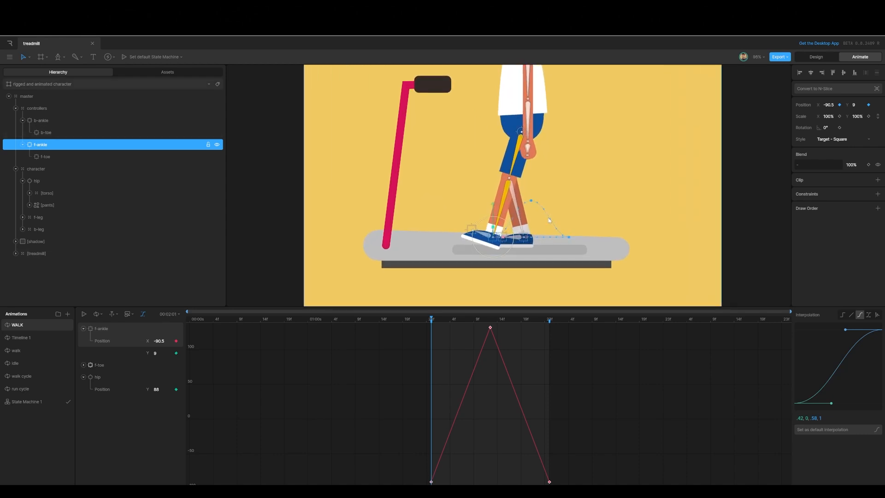
scroll(487, 238, up, 2)
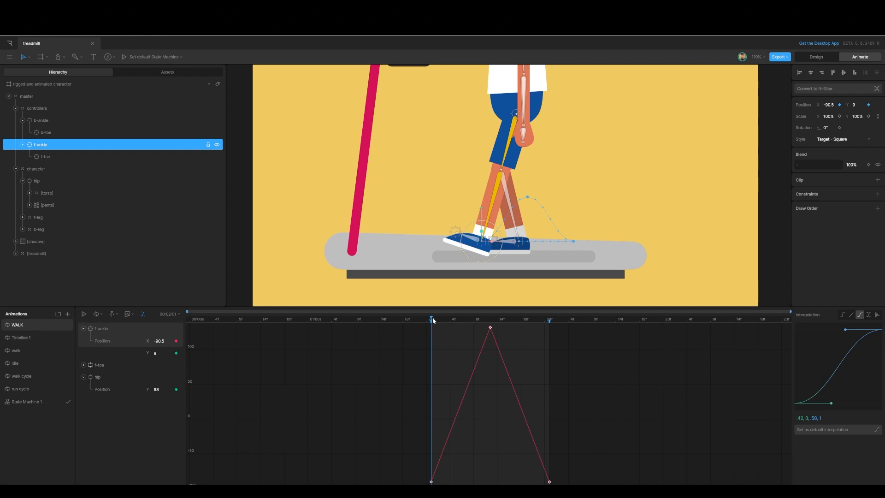
drag(432, 319, 490, 321)
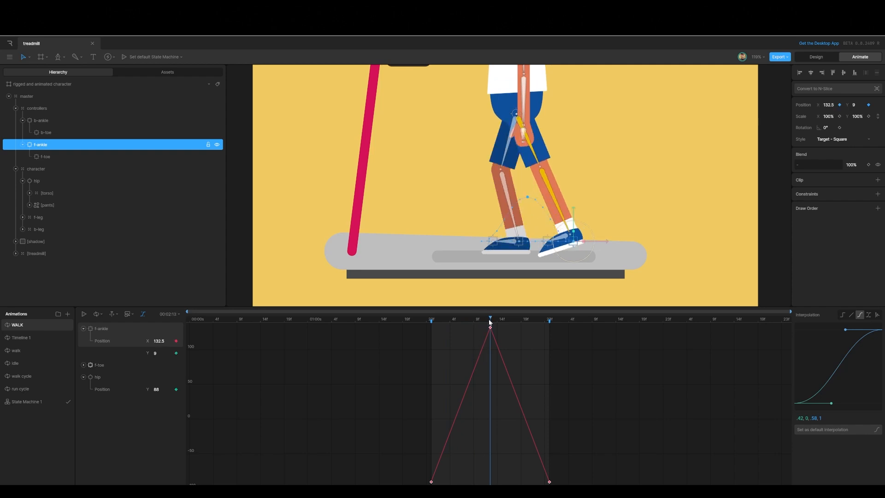
mouse_move(490, 321)
mouse_down()
mouse_move(426, 332)
mouse_move(490, 327)
mouse_up()
click(491, 328)
drag(489, 319, 489, 318)
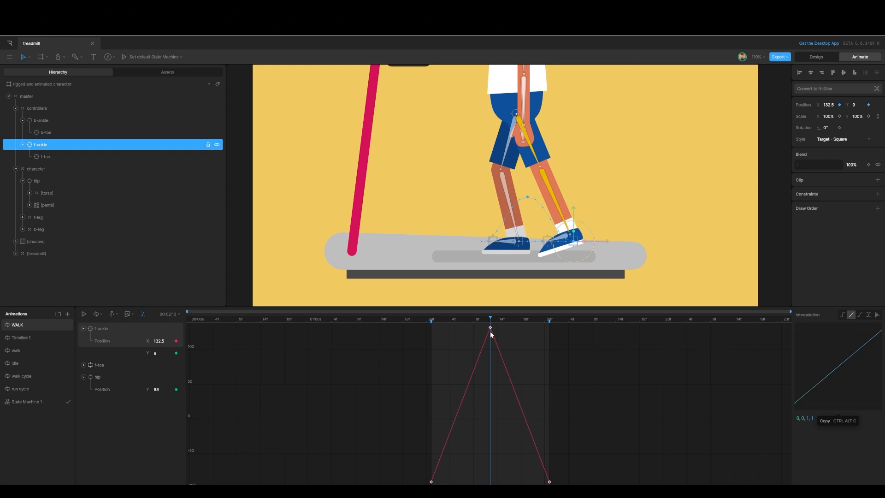
click(860, 315)
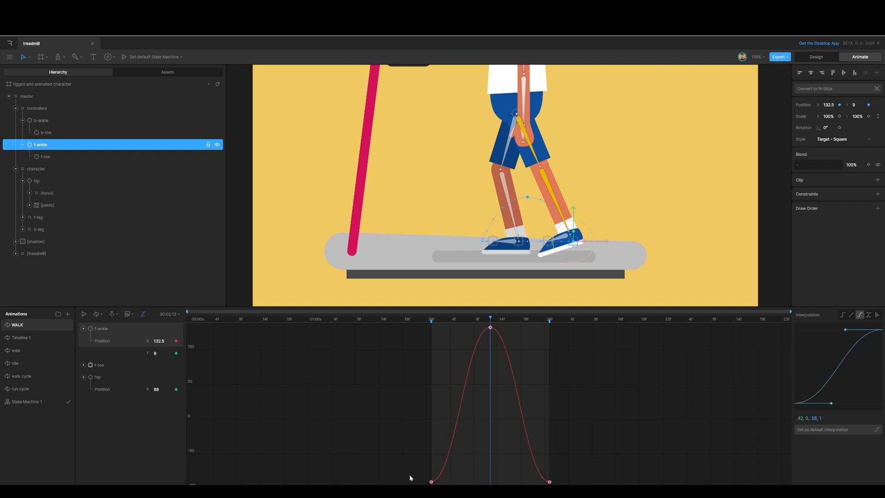
Set the f-ankle's first and last X keys to linear and adjust the 00:02:13 key's easing to about .64, 0, .58, 1
drag(410, 474, 562, 484)
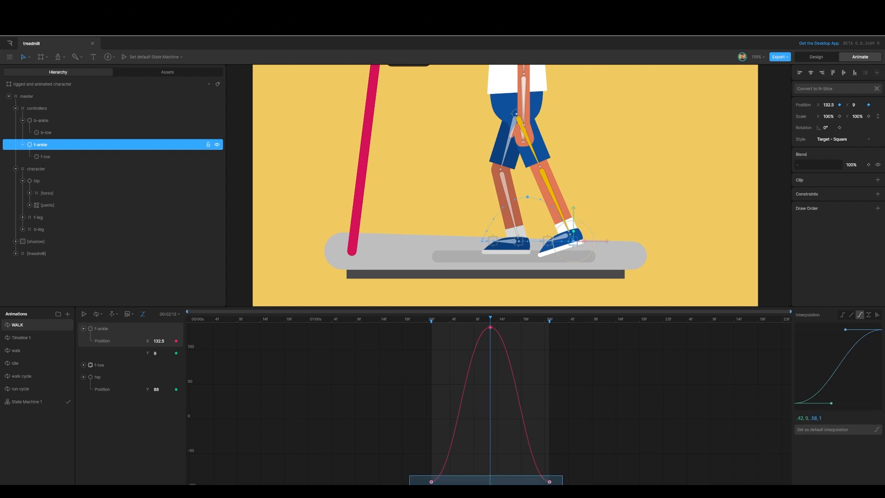
click(848, 316)
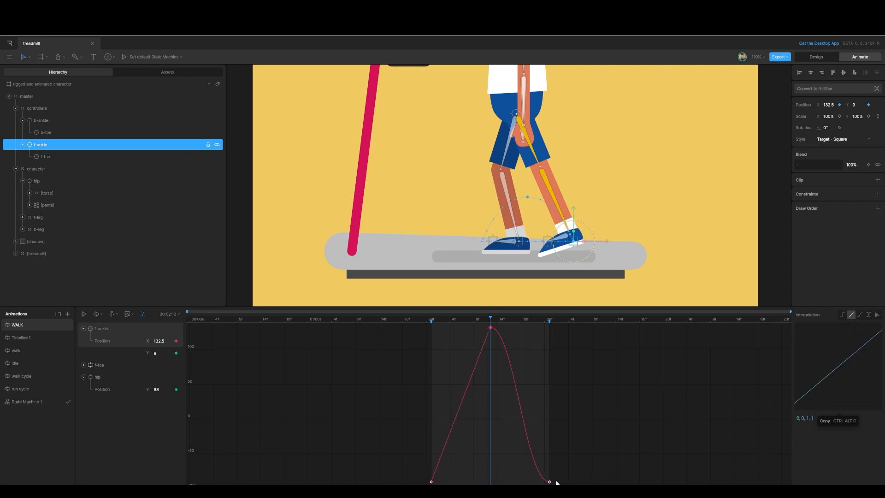
click(491, 327)
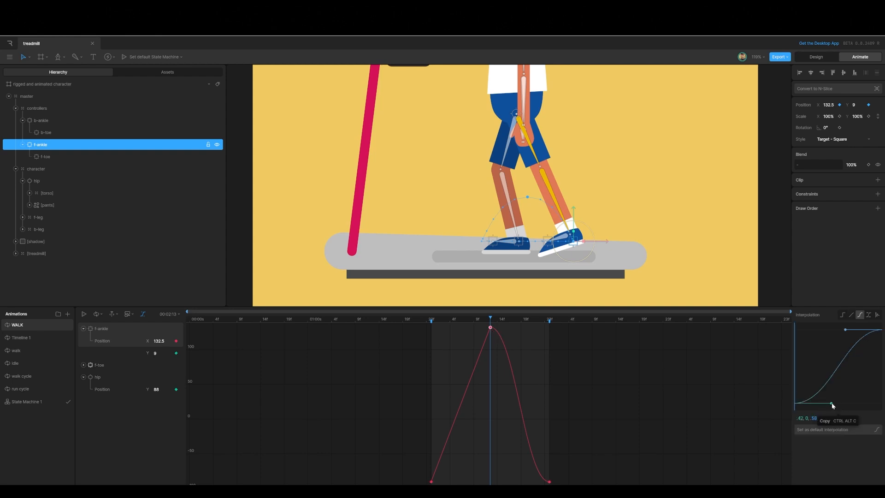
drag(831, 403, 851, 404)
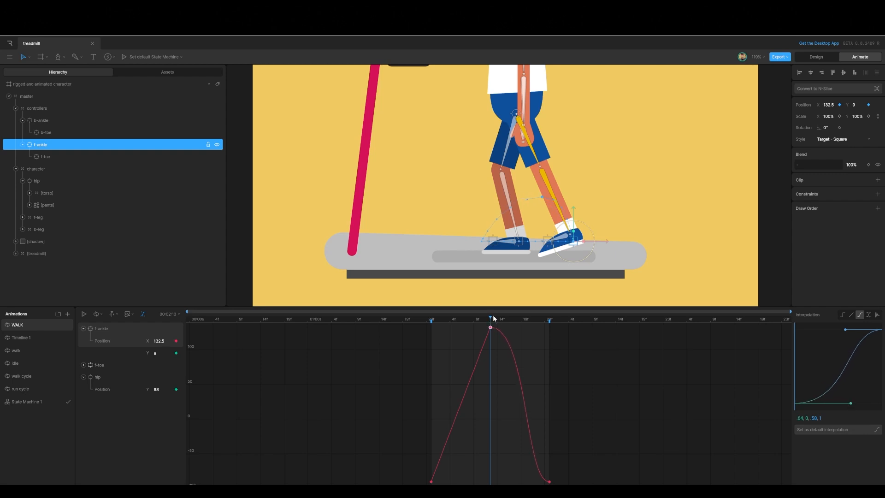
Reshape the easing curve of the f-ankle's X key at 00:02:13 to about .64, 0, .75, .42
drag(491, 318, 500, 318)
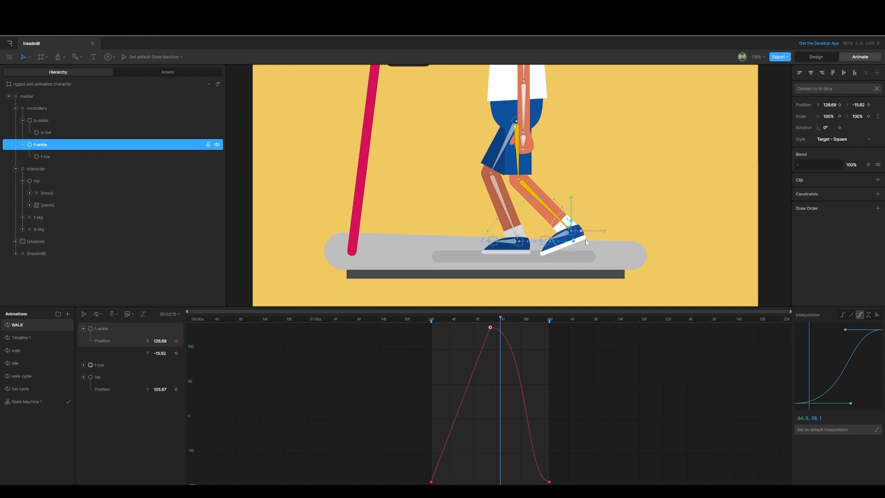
click(550, 481)
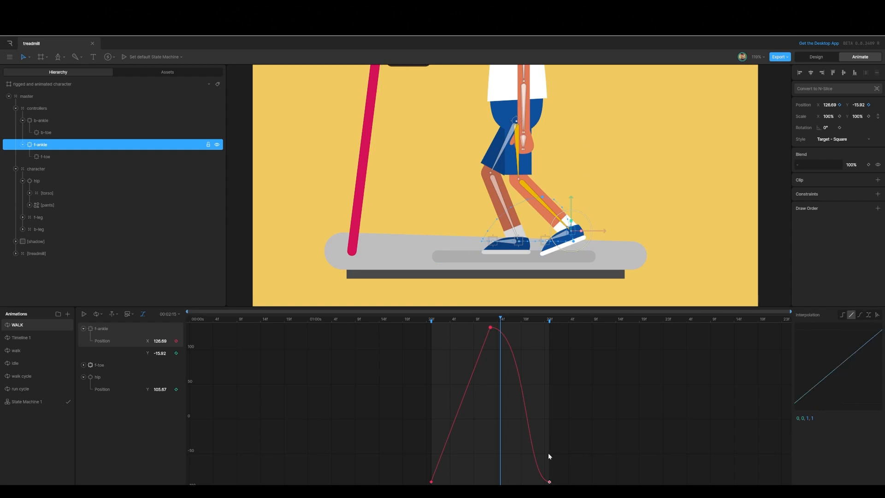
mouse_move(500, 317)
mouse_down()
mouse_move(549, 325)
mouse_move(485, 330)
mouse_move(490, 326)
mouse_up()
click(491, 326)
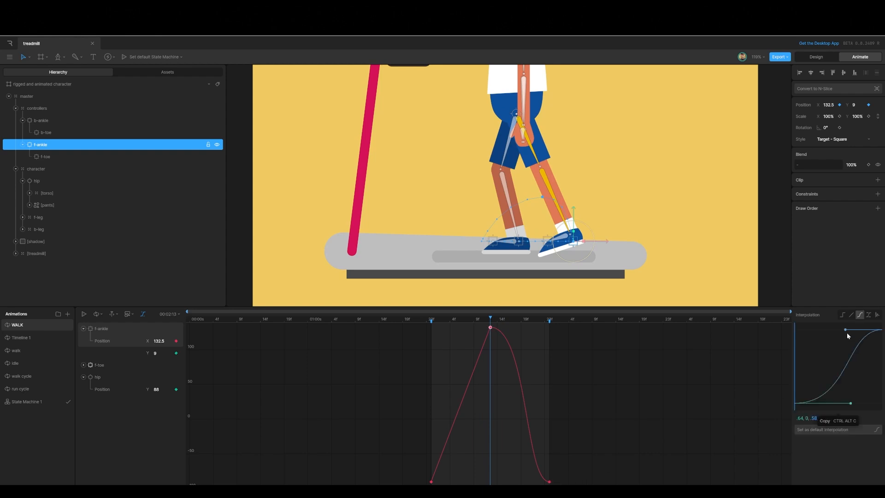
drag(846, 330, 861, 372)
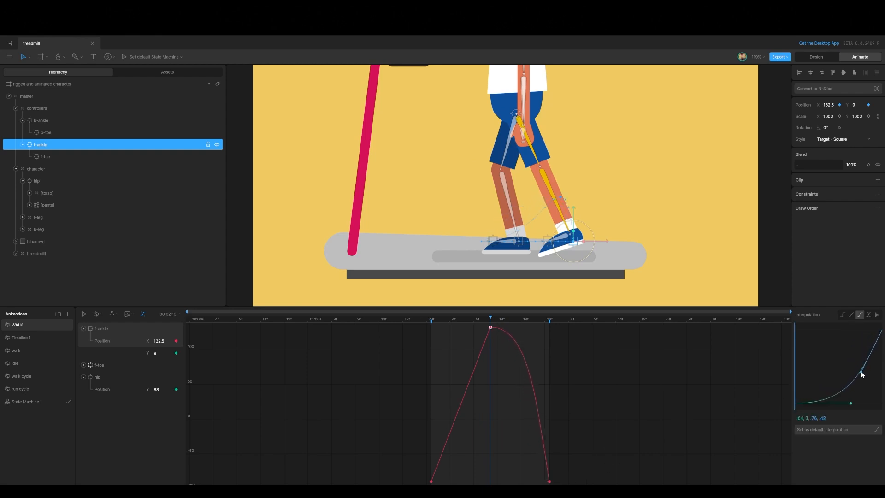
Play back the walk, close the graph editor and return the playhead to 00:02:01
key(space)
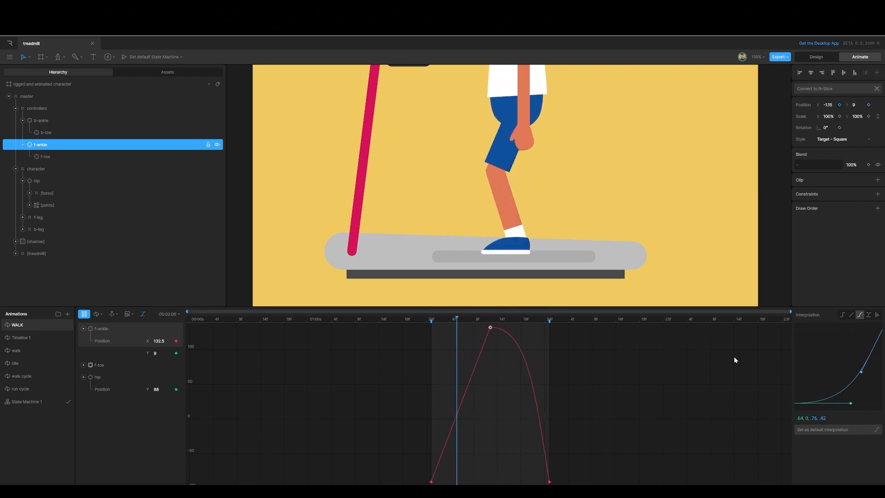
key(space)
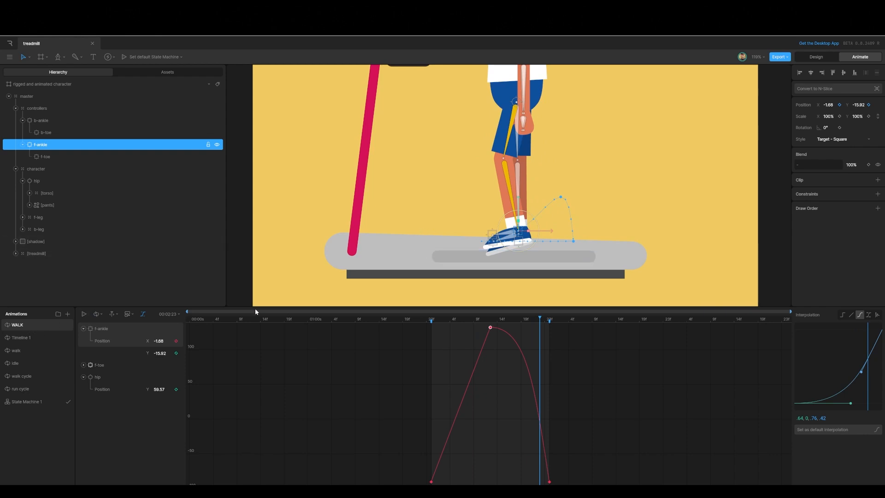
click(143, 314)
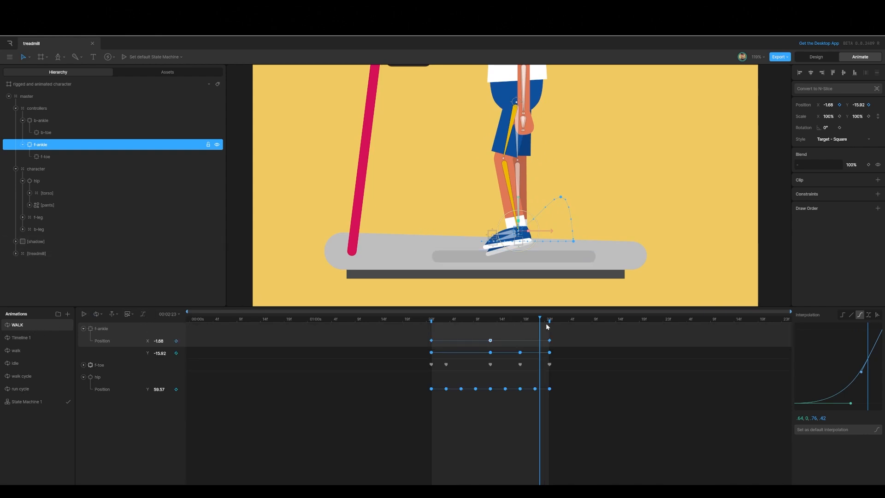
drag(541, 319, 431, 321)
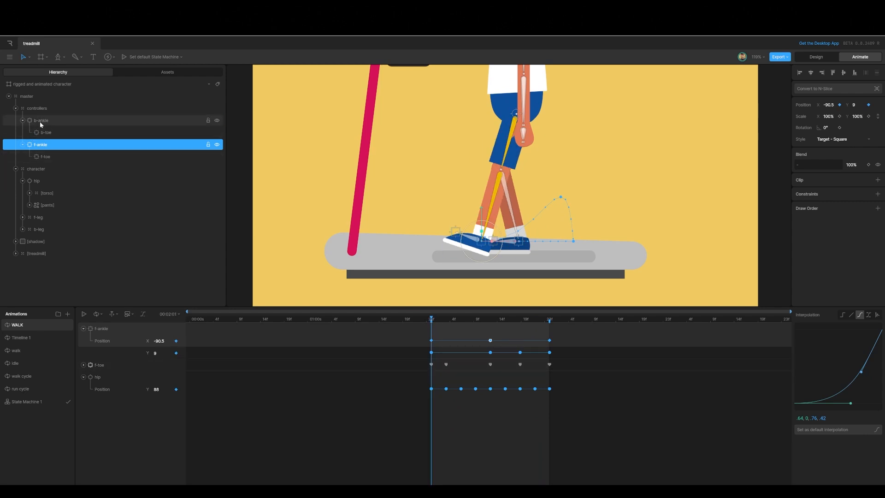
Key the b-ankle's X and Y position and the b-toe's Y position at 00:02:01
key(Escape)
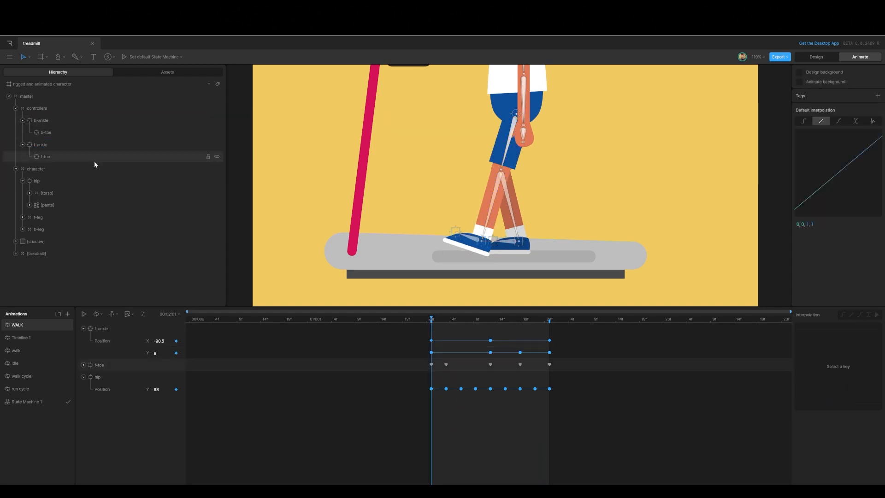
click(45, 122)
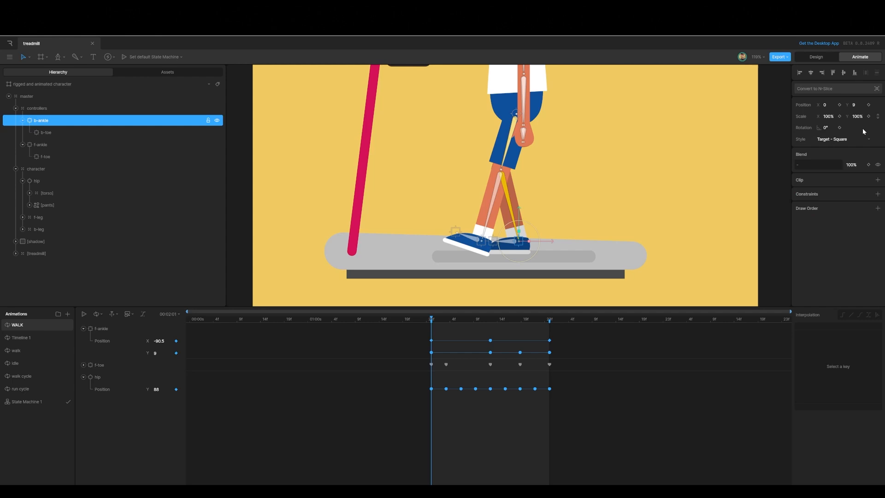
click(839, 105)
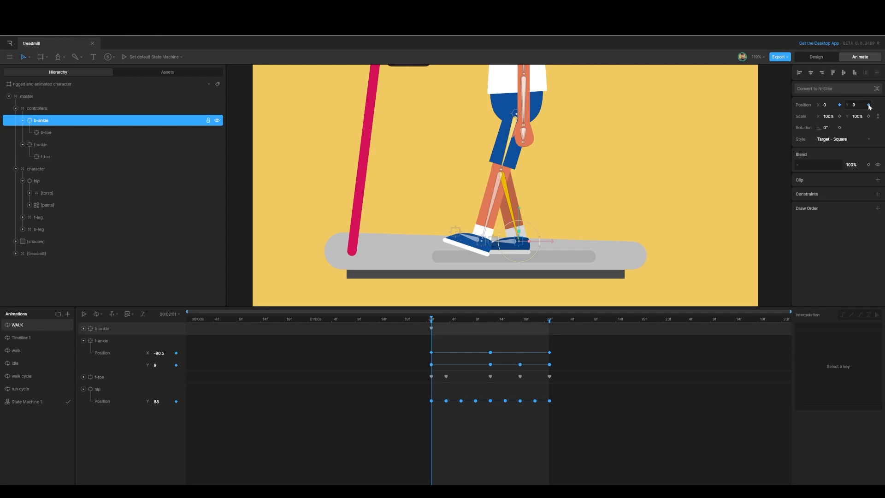
click(46, 133)
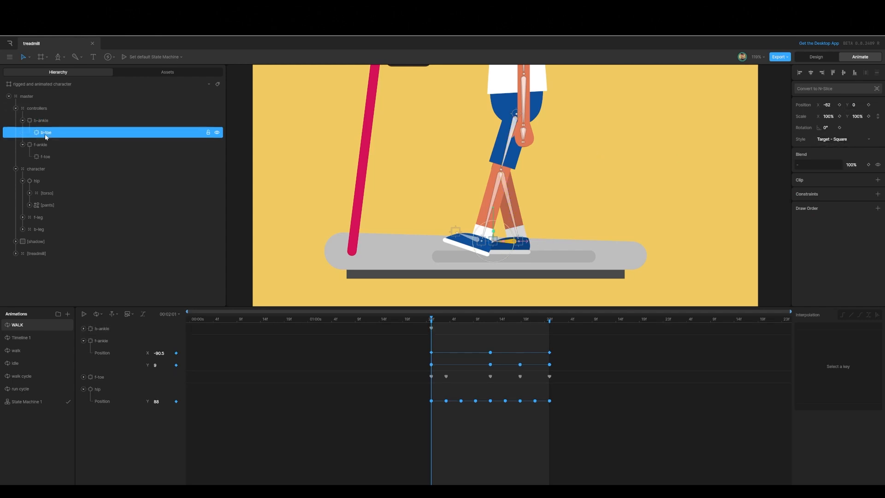
click(868, 105)
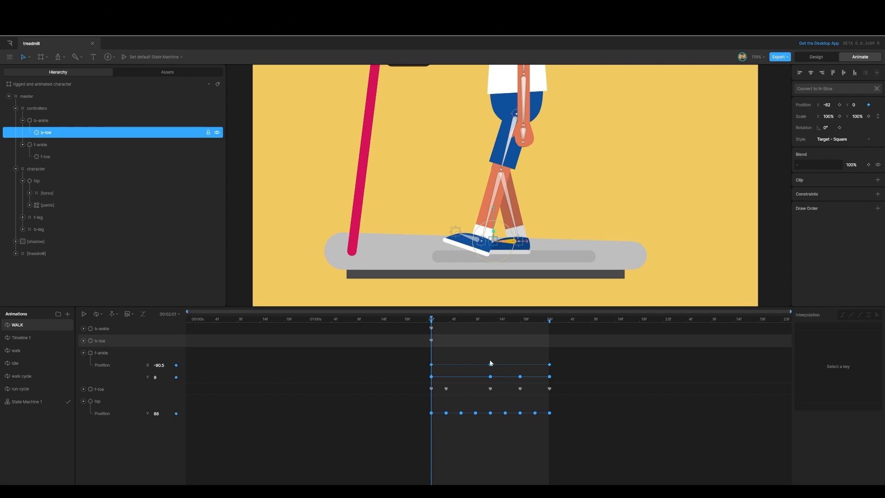
Copy the f-ankle's second-half keys to the b-ankle from 00:02:01 and its first-half keys to the b-ankle from 00:02:13
drag(498, 364, 560, 380)
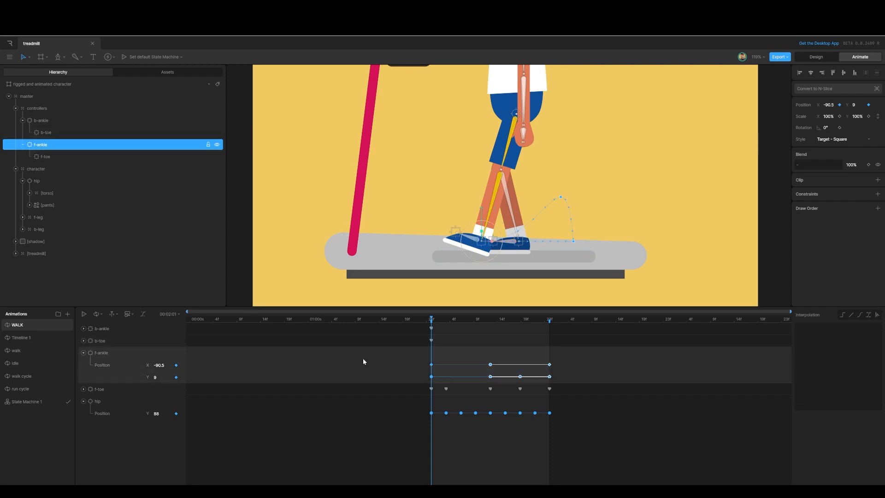
click(432, 328)
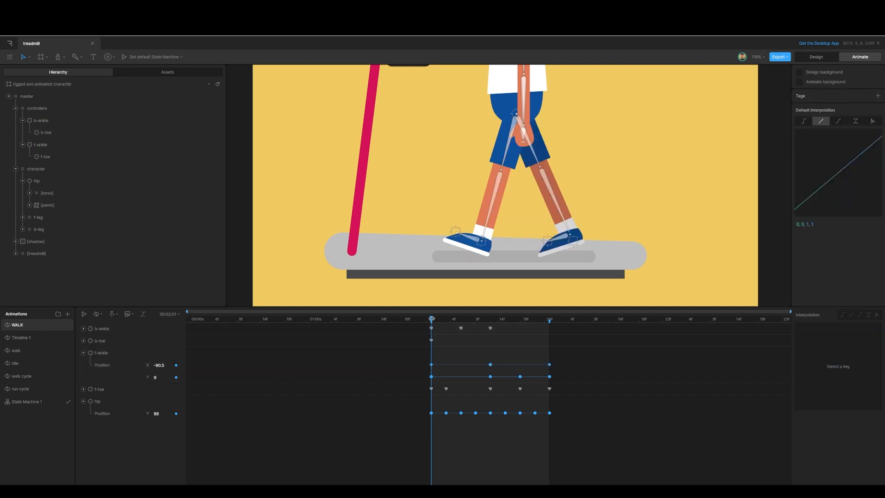
drag(431, 318, 490, 319)
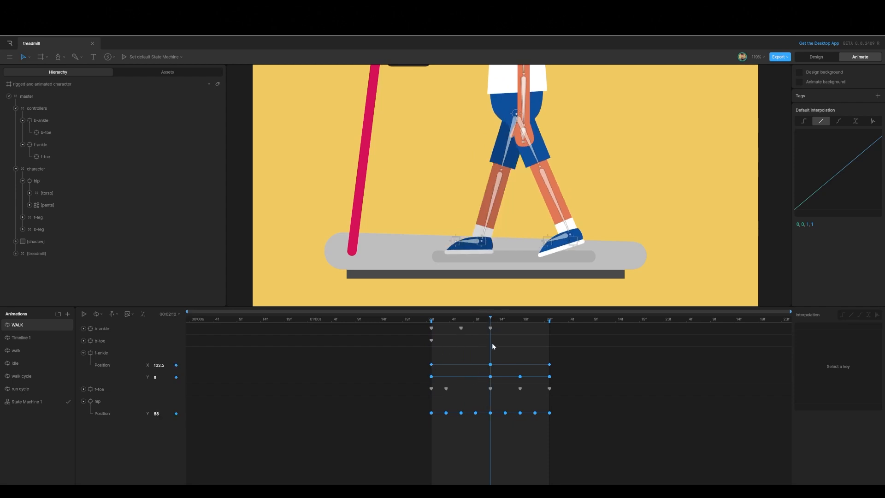
drag(422, 365, 493, 380)
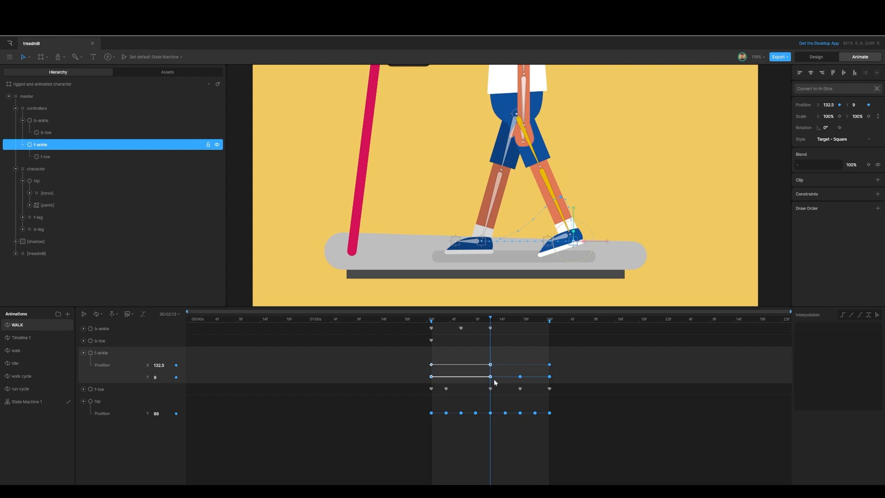
click(491, 328)
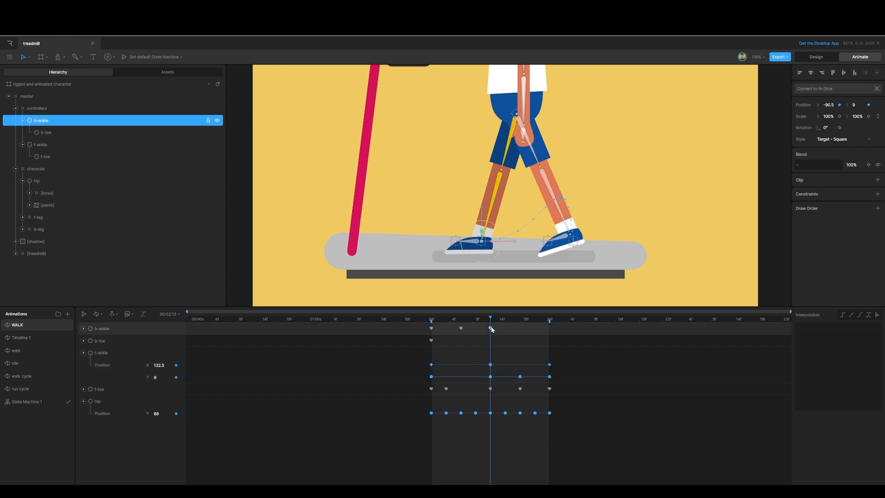
key(ctrl+v)
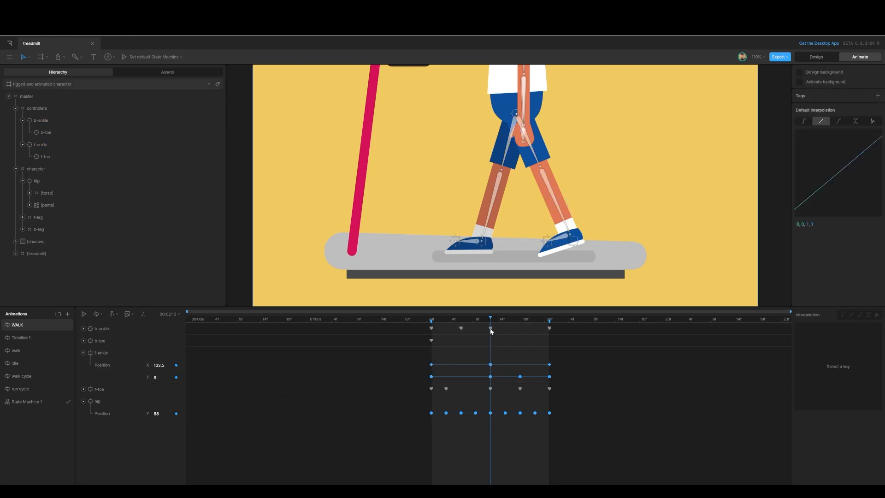
Copy the f-toe keys between 00:02:13 and 00:03:01 to the b-toe track starting at 00:02:01
drag(490, 318, 431, 333)
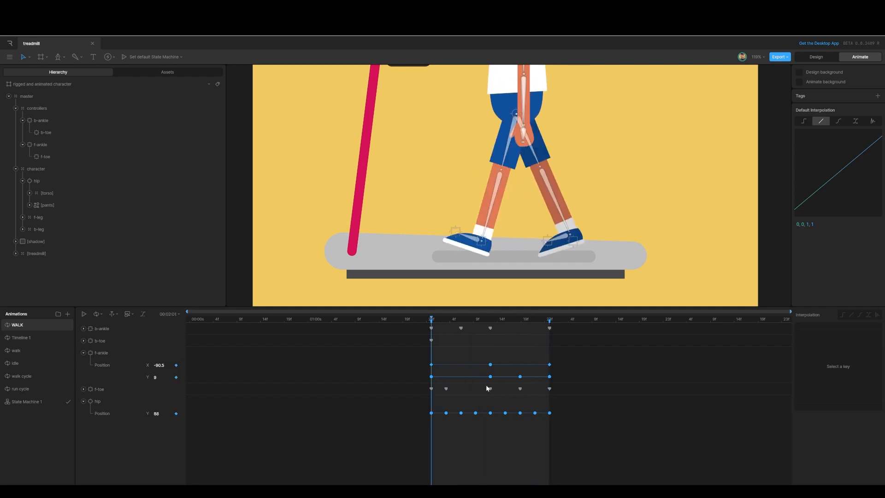
drag(487, 386, 554, 397)
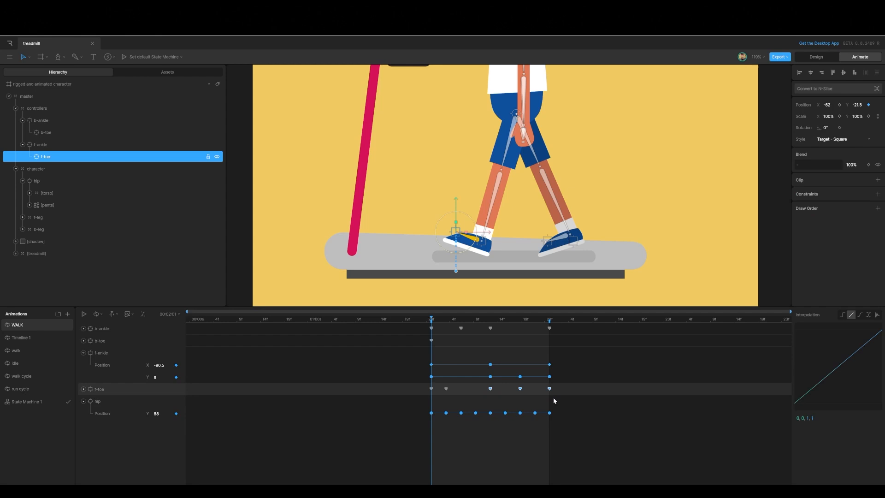
click(431, 340)
key(ctrl+v)
key(Escape)
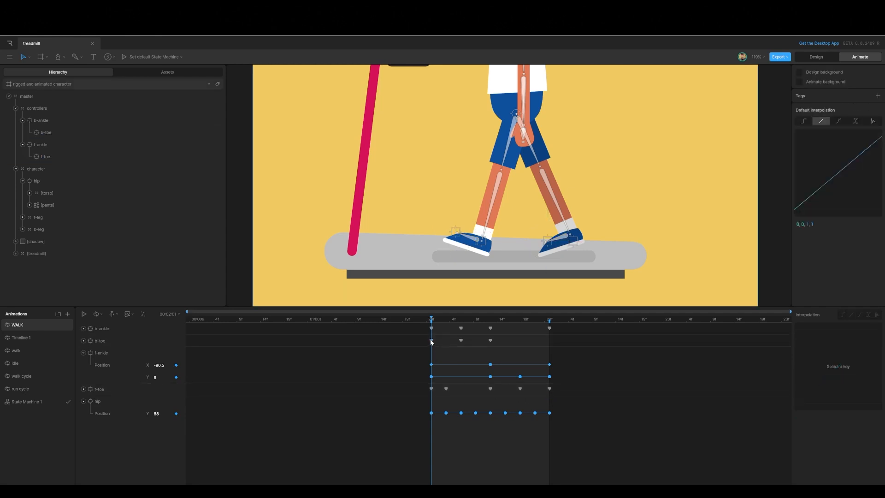
Copy the f-toe keys between 00:02:01 and 00:02:13 to the b-toe track starting at 00:02:13
drag(432, 319, 490, 320)
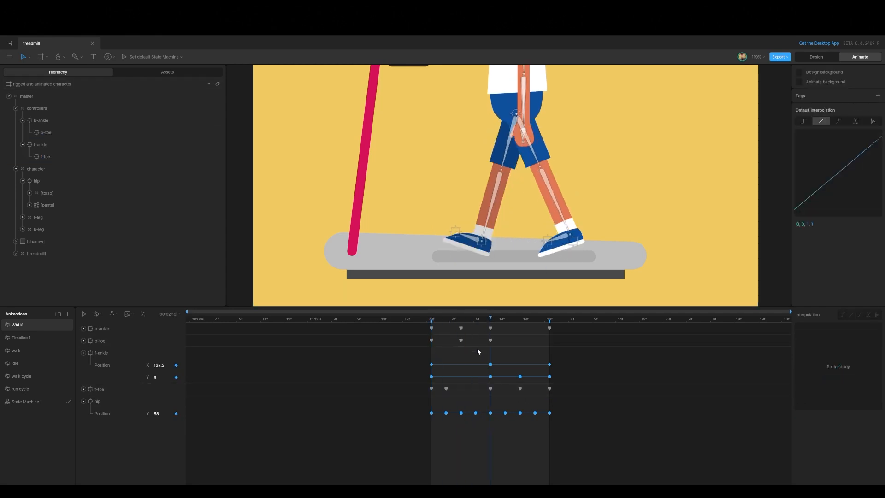
drag(427, 386, 497, 396)
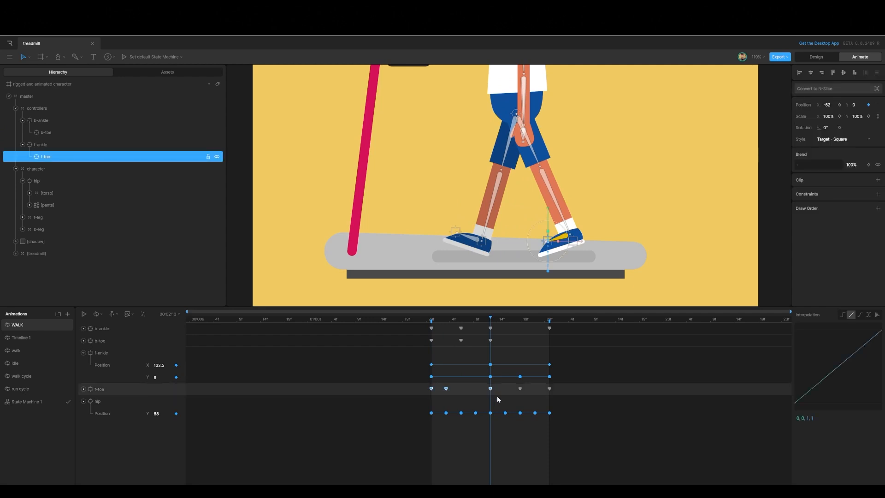
click(490, 340)
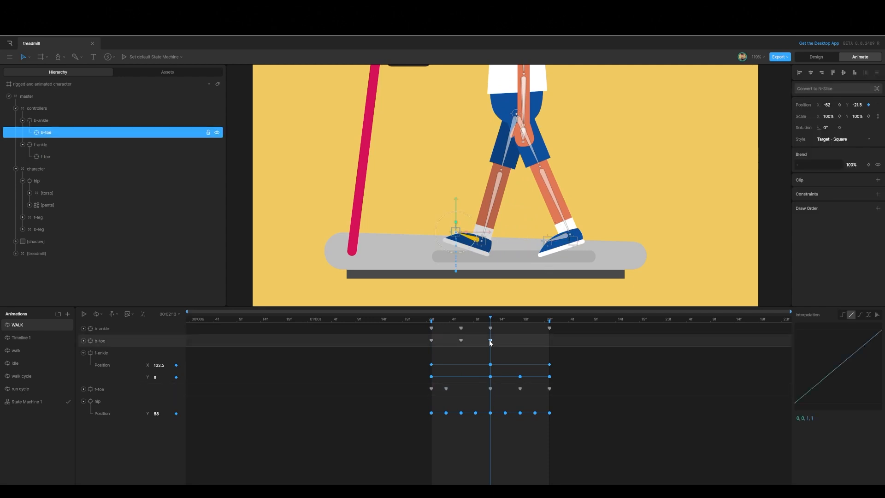
key(ctrl+v)
key(Escape)
Play back the walk with the whole rigged and animated character artboard in view to check both legs
key(space)
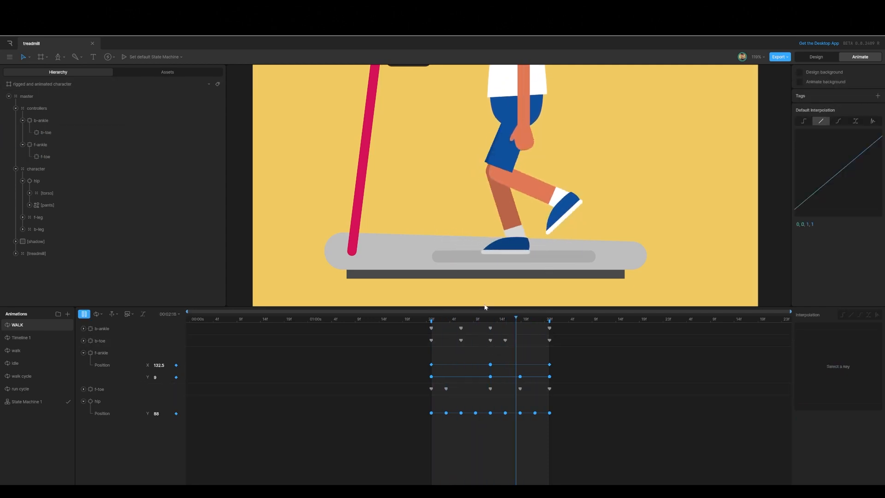
click(40, 84)
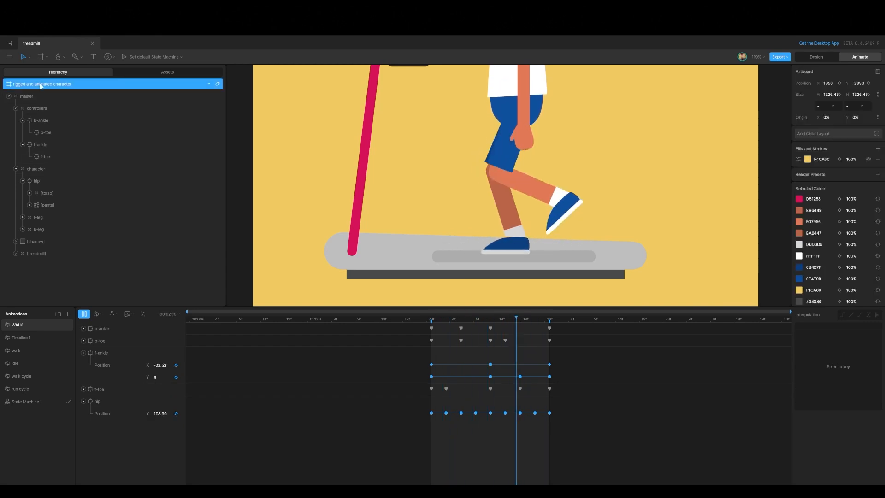
key(f)
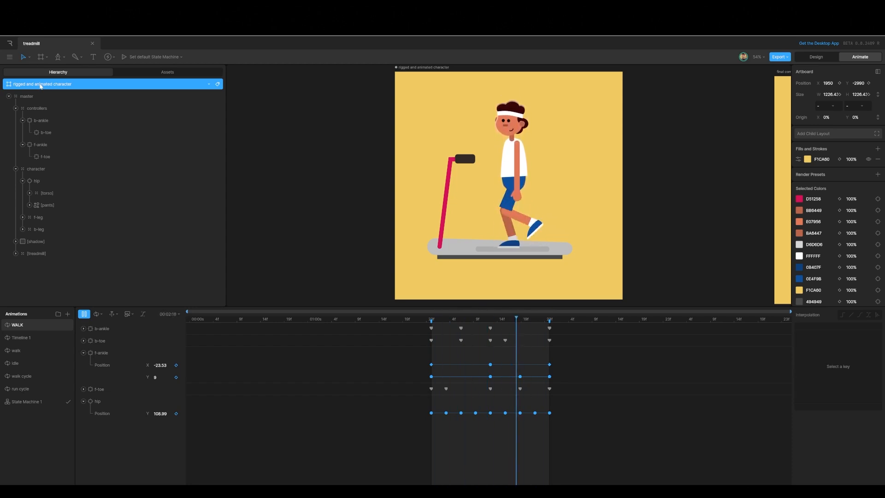
key(space)
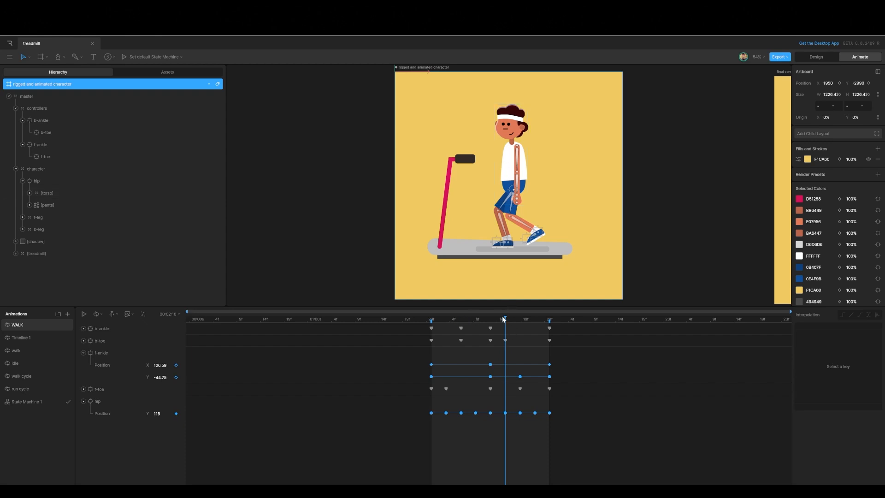
Swing the F-arm bone backward at 00:02:01, keying its rotation at about 56.16°
drag(461, 319, 432, 324)
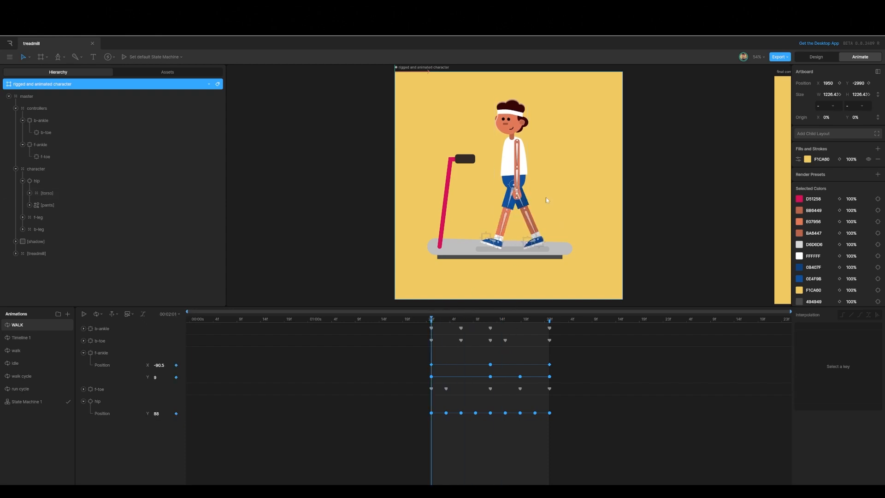
click(517, 156)
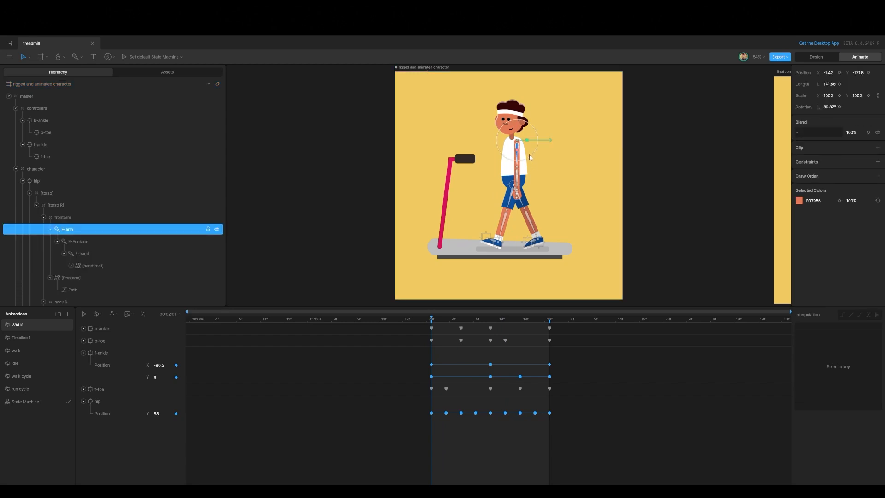
mouse_move(530, 156)
mouse_down()
mouse_move(513, 161)
mouse_move(531, 166)
mouse_up()
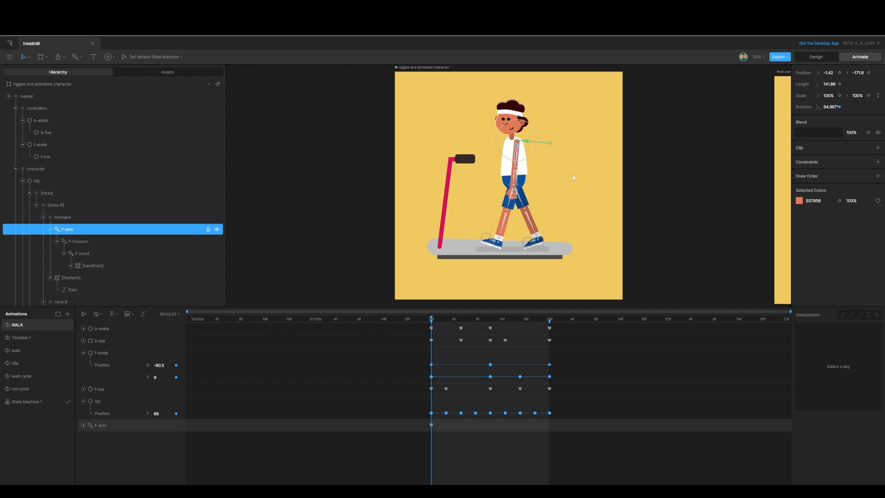
drag(533, 158, 548, 147)
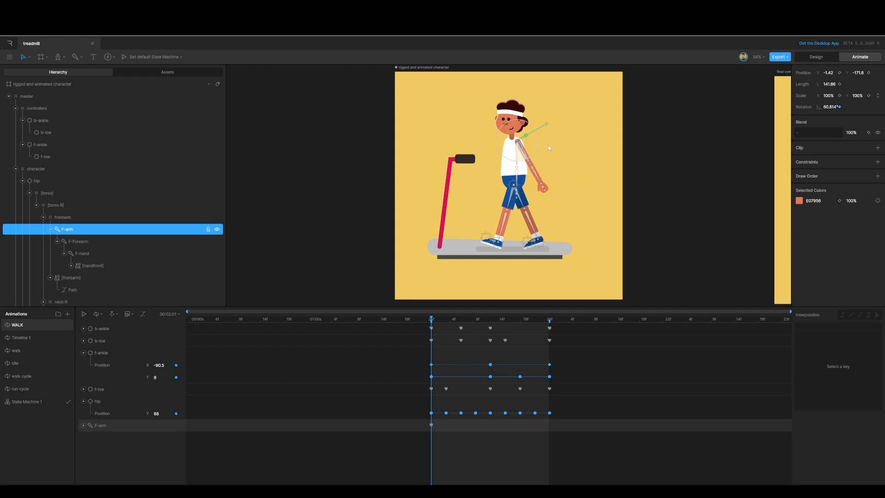
drag(548, 144, 551, 142)
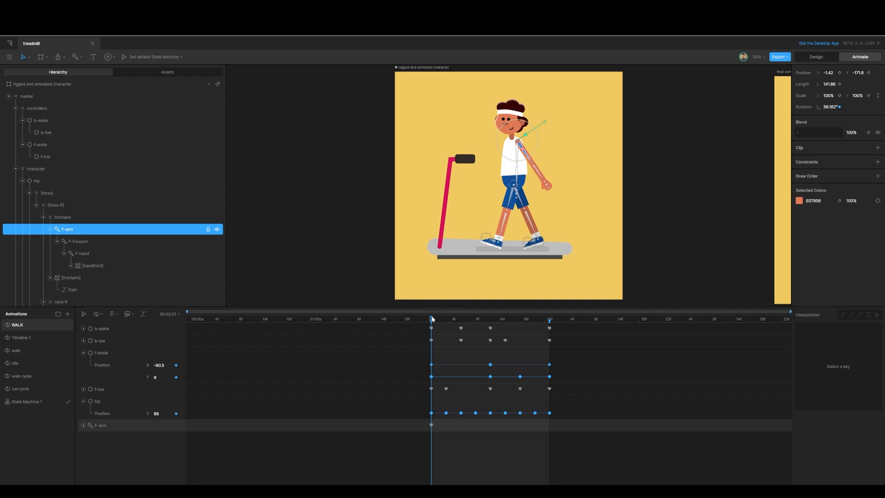
Swing the F-arm bone forward at 00:02:13, keying its rotation at about 128.3°
drag(431, 318, 436, 318)
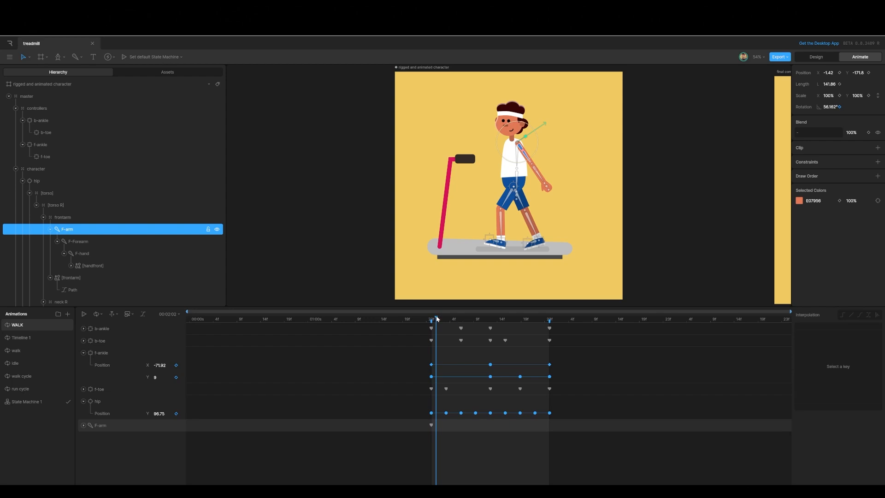
drag(437, 318, 490, 317)
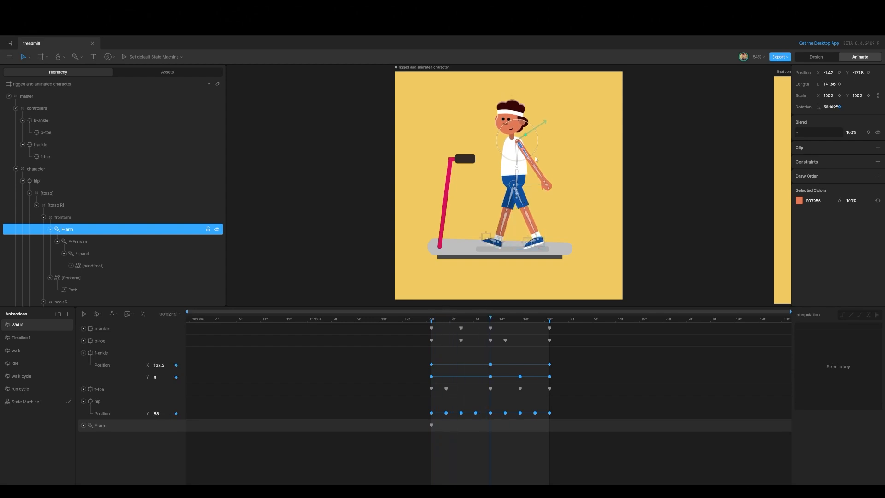
drag(538, 145, 514, 189)
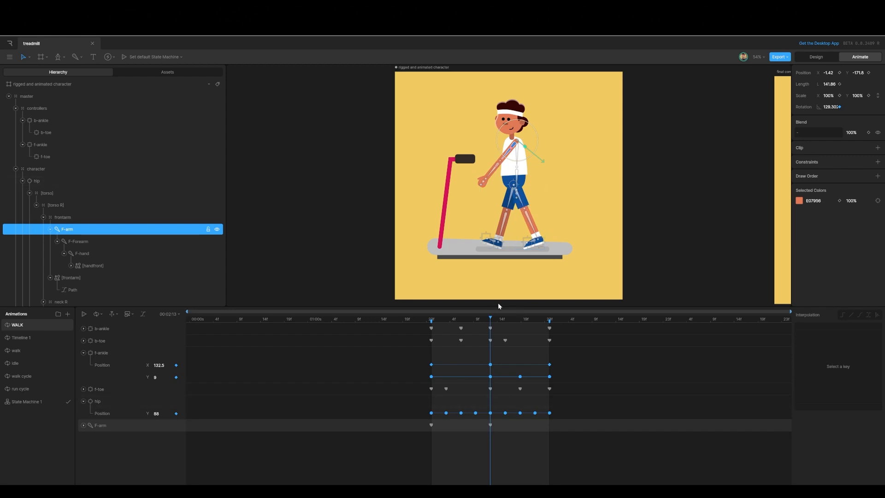
Copy the F-arm's first key to 00:03:01, apply cubic interpolation to all its keys and play back the swing
drag(492, 322, 549, 327)
click(430, 424)
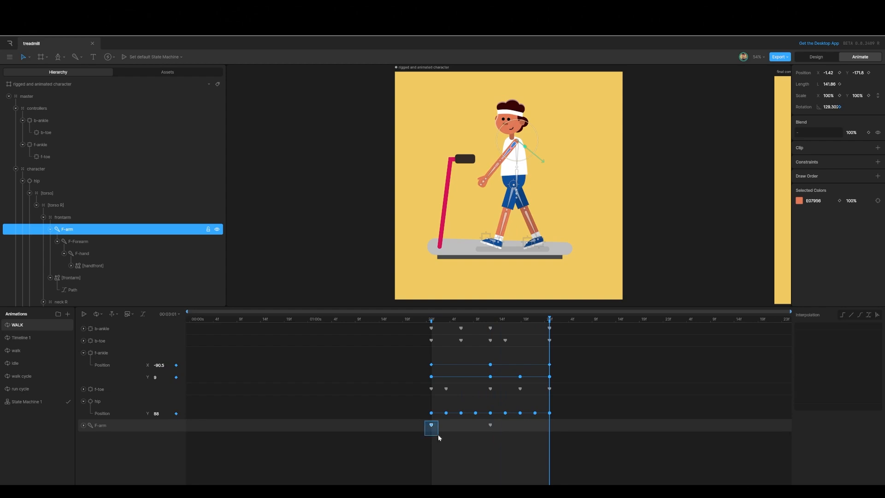
key(ctrl+v)
drag(421, 420, 556, 435)
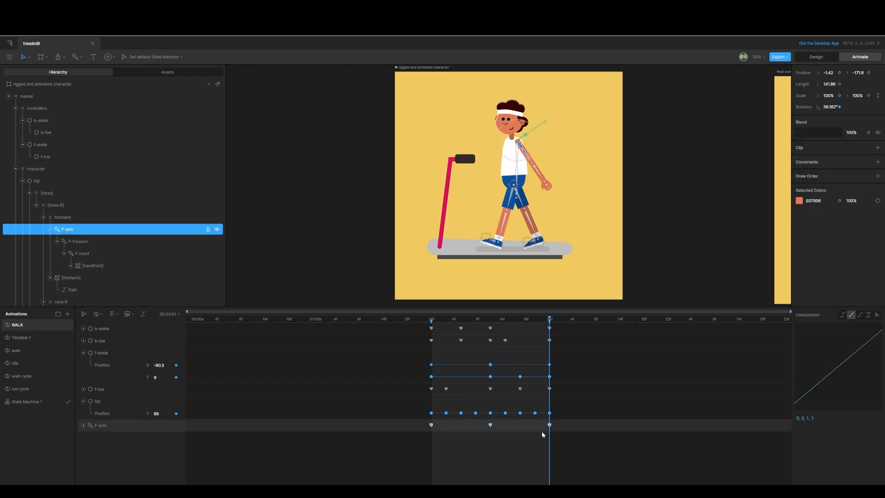
click(859, 314)
key(space)
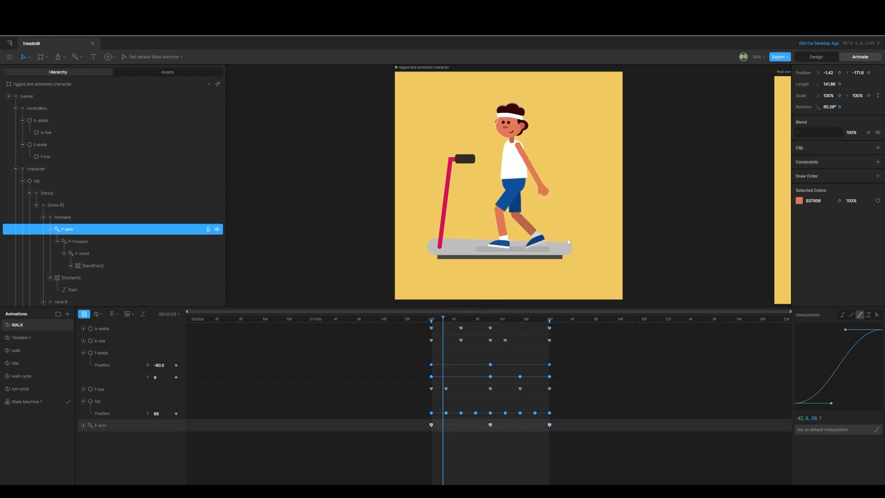
key(space)
Bend the F-Forearm bone at 00:02:01, keying its rotation at about -10.2°
drag(500, 318, 431, 335)
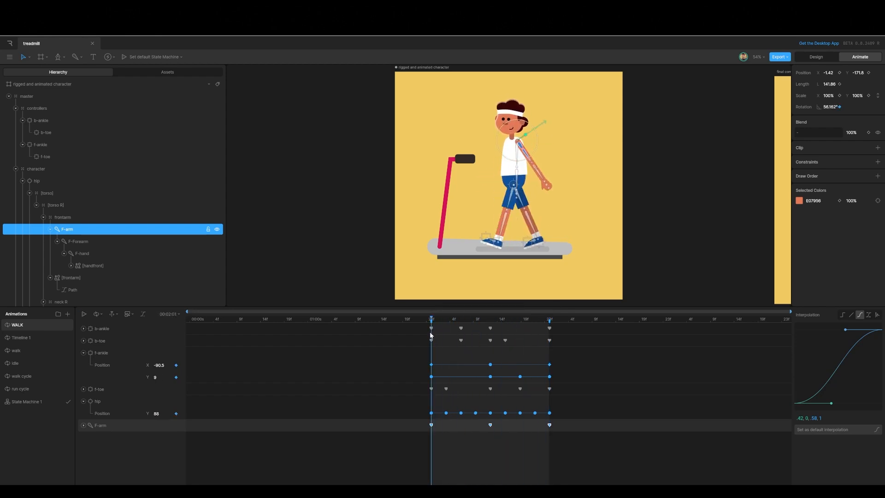
click(540, 176)
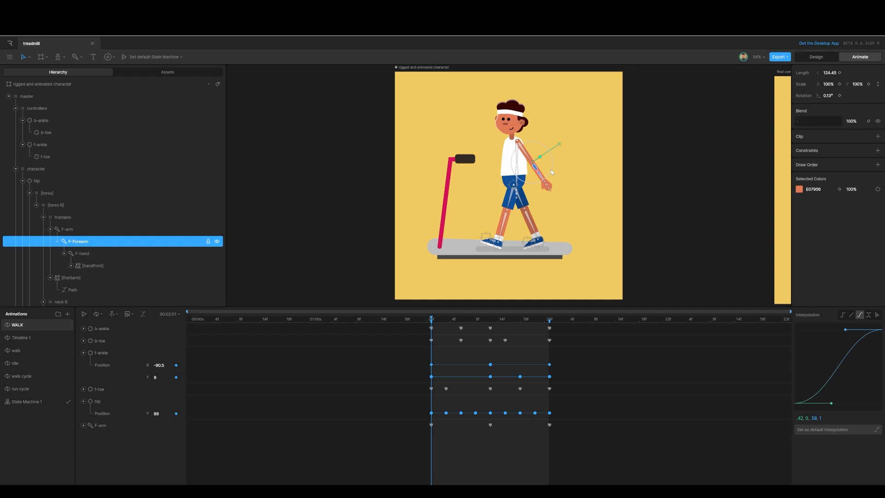
drag(551, 170, 552, 165)
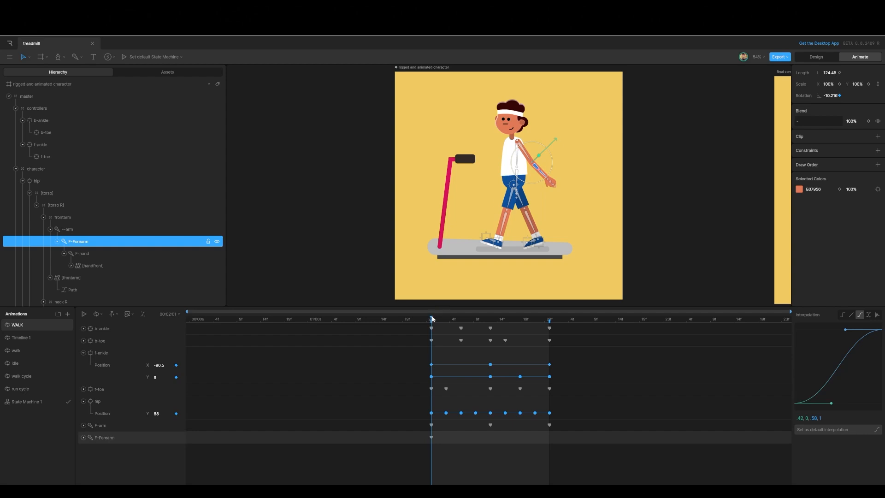
Bend the F-Forearm bone at 00:02:13, keying its rotation at about 82.16°, and copy its first key to 00:03:01
drag(432, 318, 492, 317)
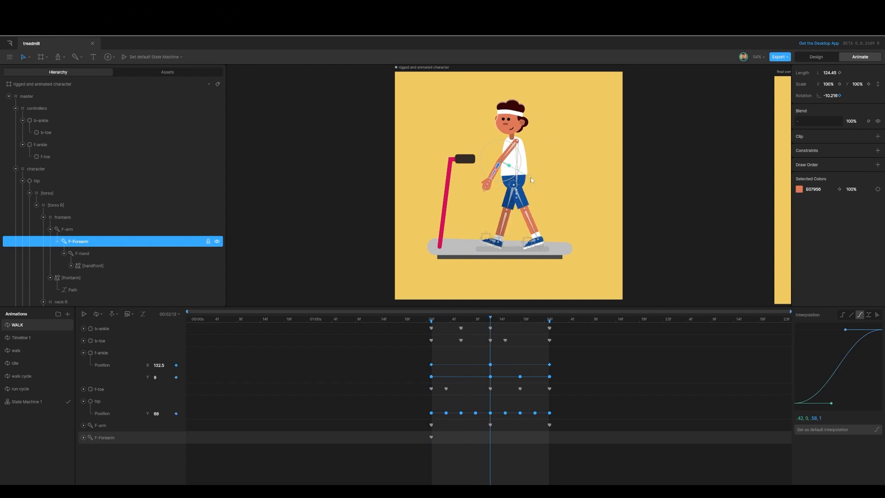
drag(521, 165, 499, 189)
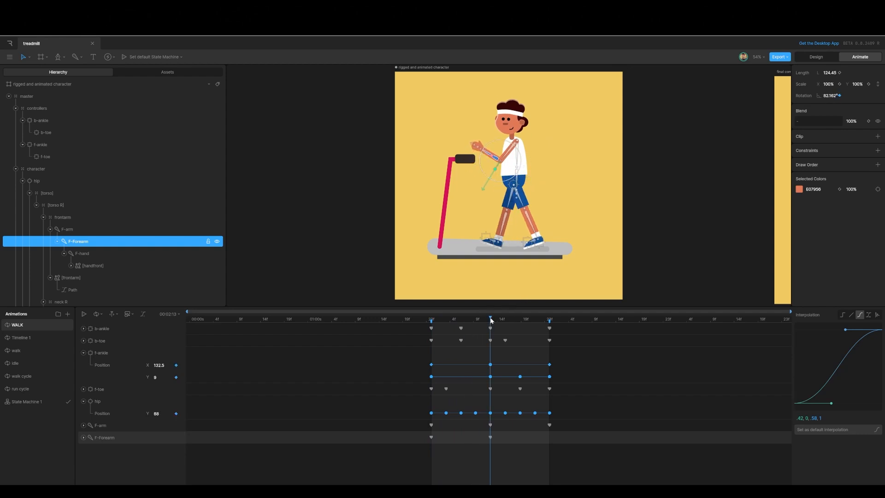
drag(491, 320, 549, 318)
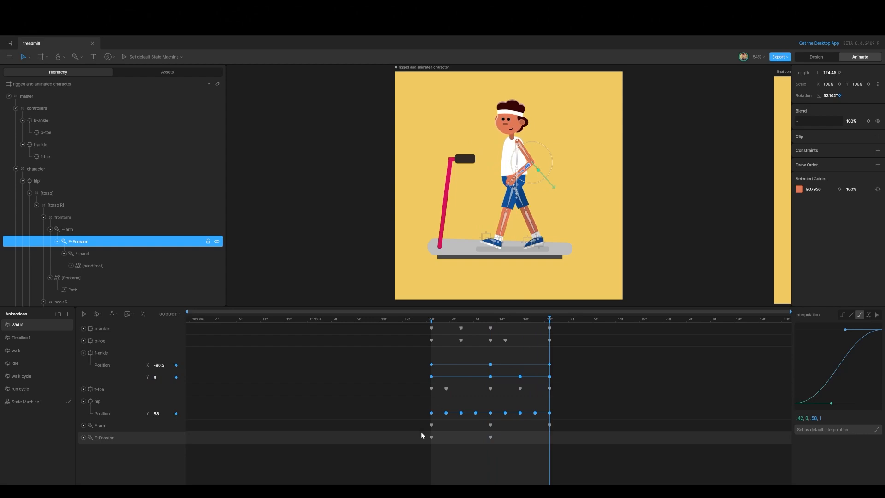
drag(437, 447, 438, 447)
key(ctrl+v)
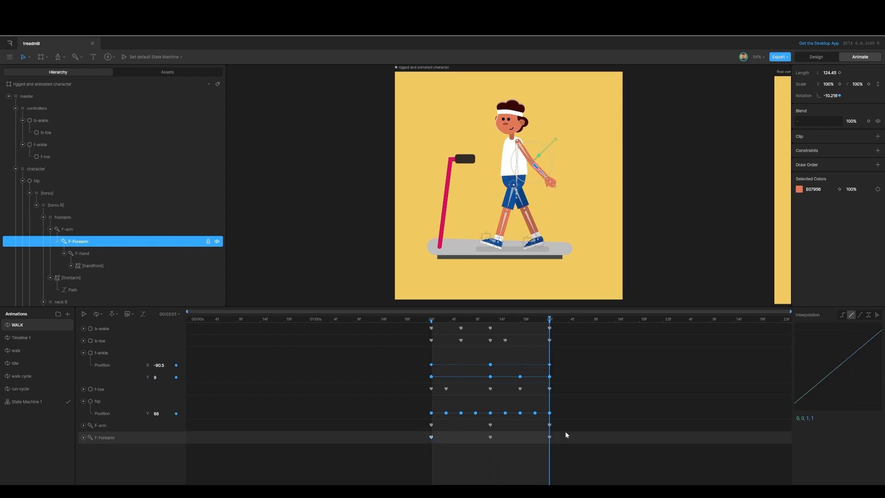
Apply cubic interpolation to all of the F-Forearm's keys and deselect the bone
drag(567, 455, 414, 437)
click(859, 314)
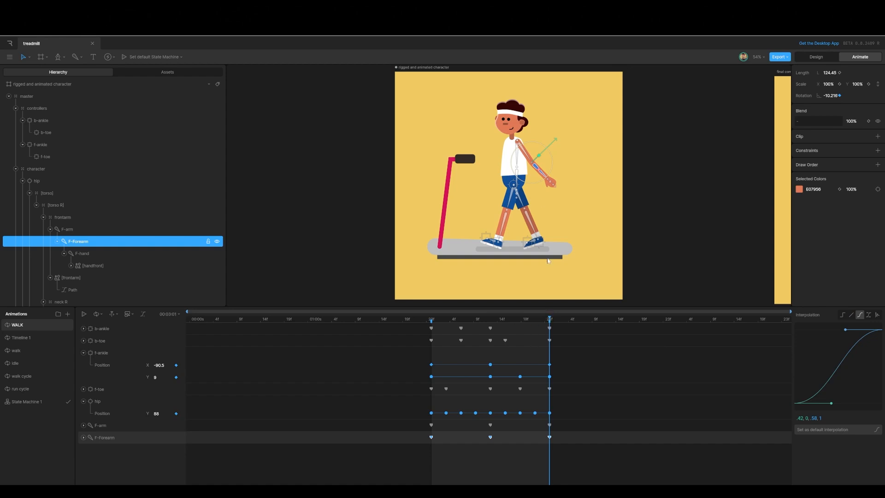
click(484, 175)
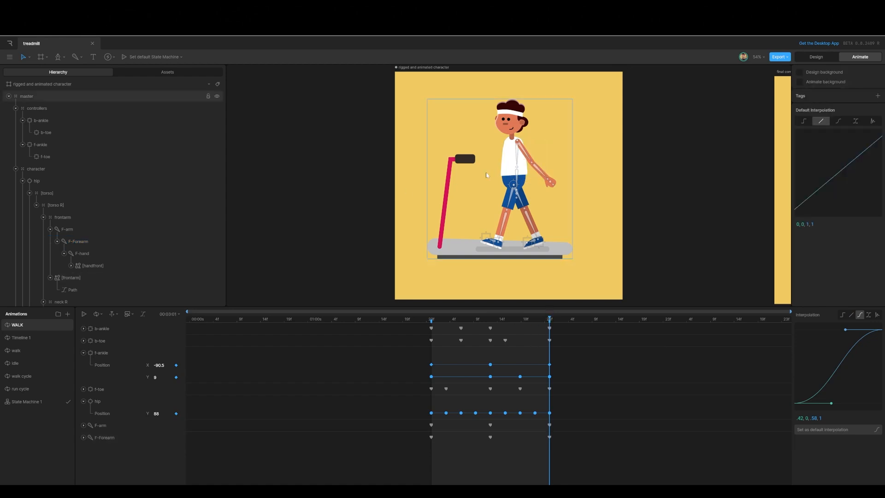
Key the rotation of the B-arm and B-forearm bones at 00:03:01 in their rest pose
click(517, 160)
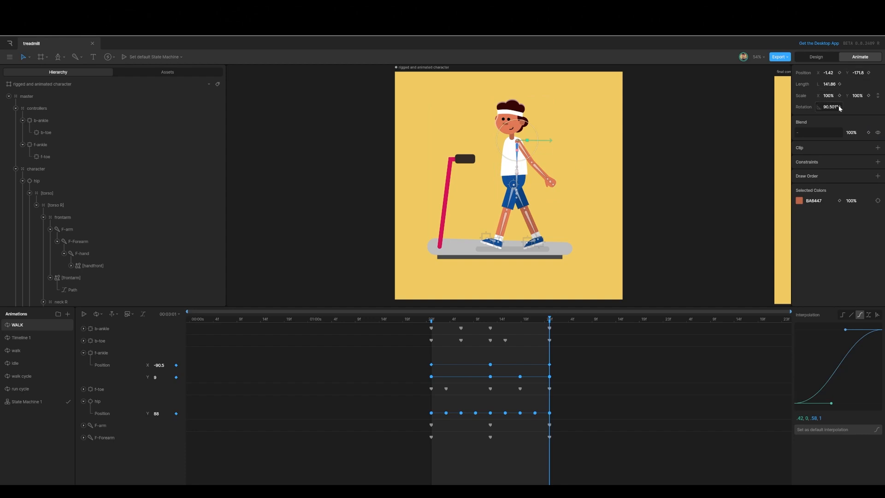
key(Return)
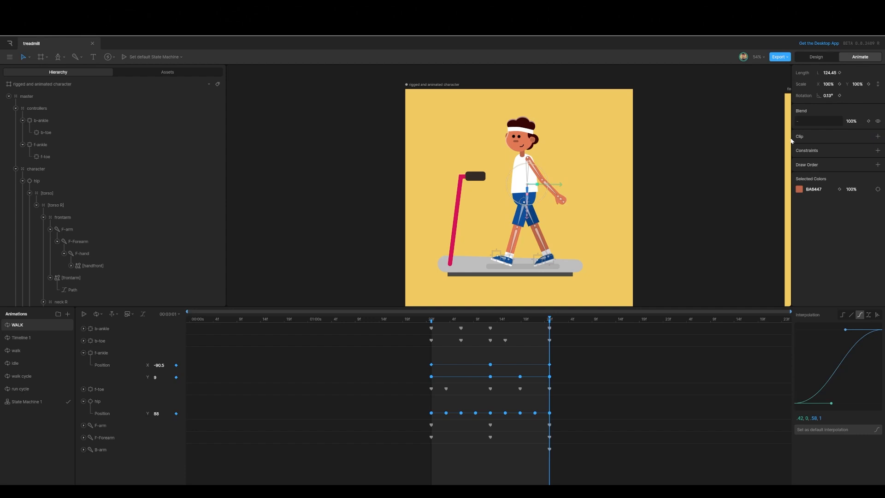
click(839, 96)
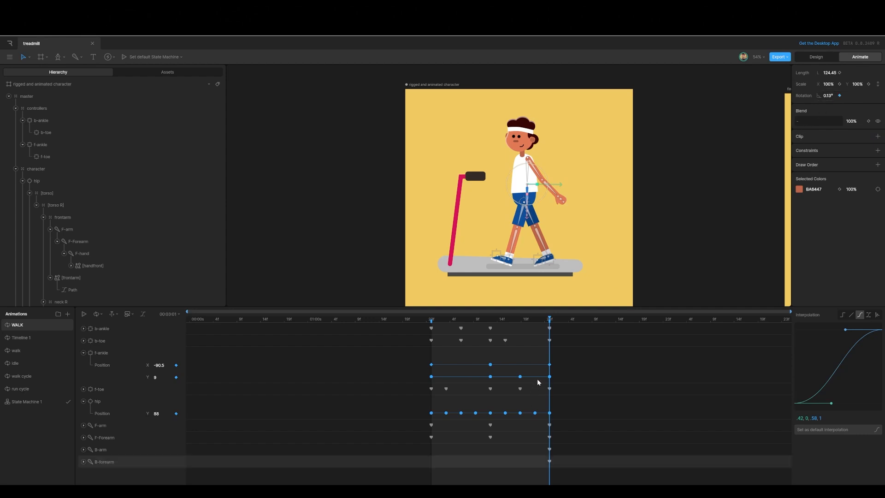
Copy the F-arm and F-Forearm keys at 00:02:13 and 00:03:01 onto the B-arm and B-forearm, starting at 00:02:01
drag(550, 319, 432, 335)
drag(484, 424, 555, 439)
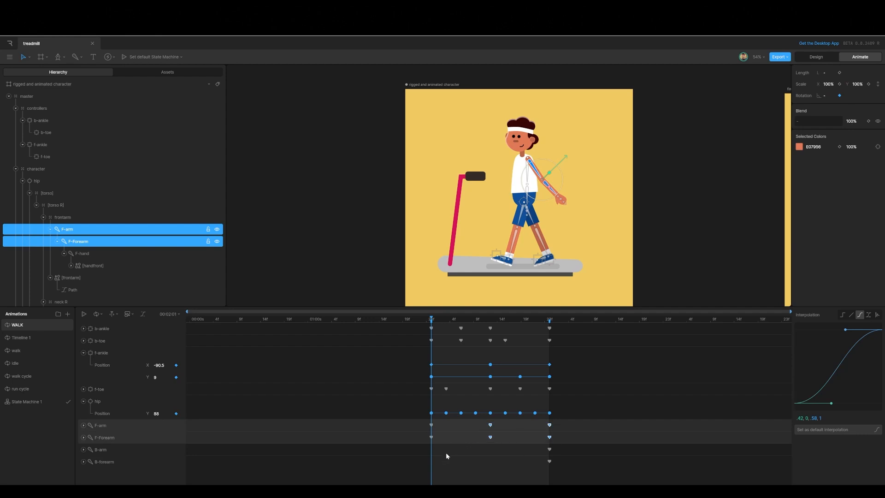
click(97, 449)
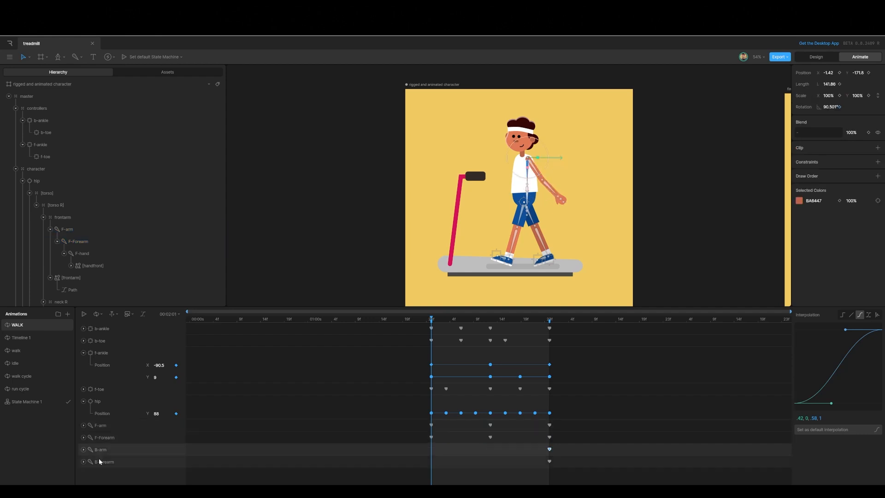
shift+click(100, 461)
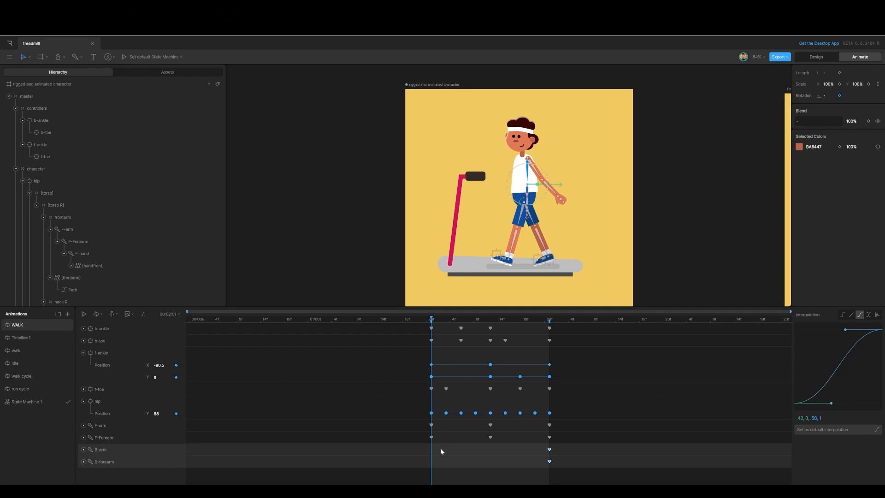
key(ctrl+v)
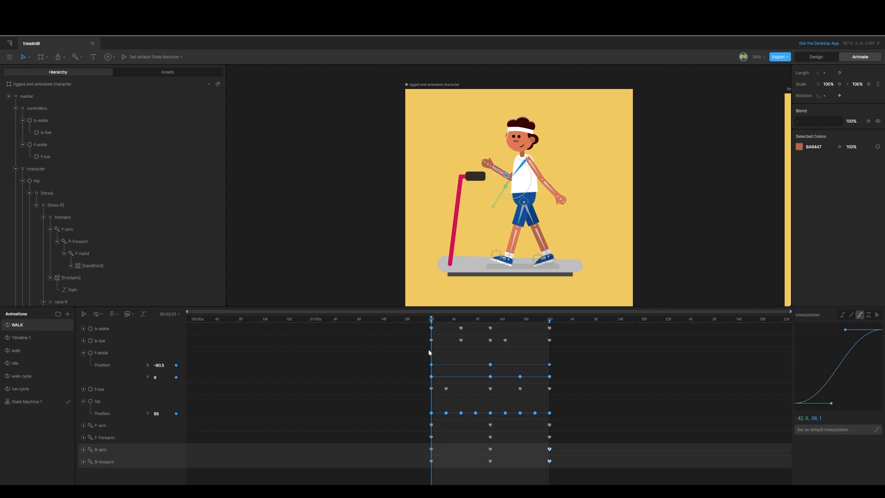
Copy the B-arm and B-forearm keys from 00:02:01 to 00:03:01 and play back the opposing arm swing
drag(432, 318, 550, 325)
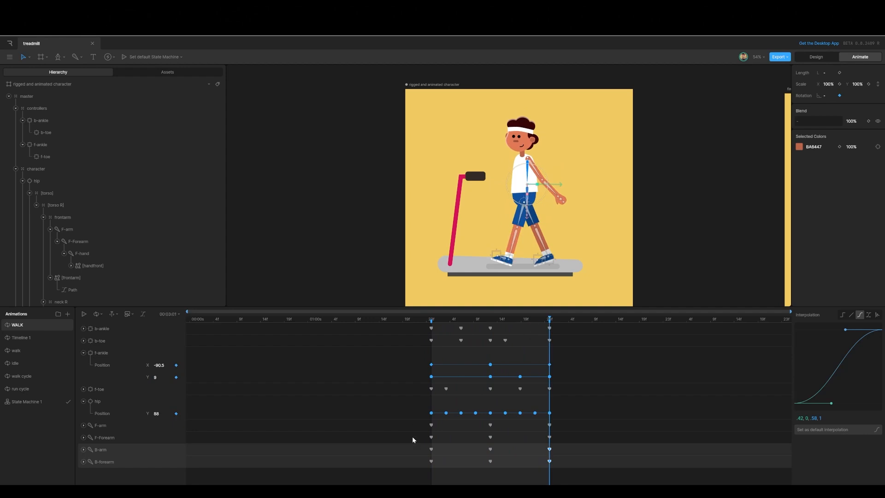
drag(421, 446, 436, 467)
key(space)
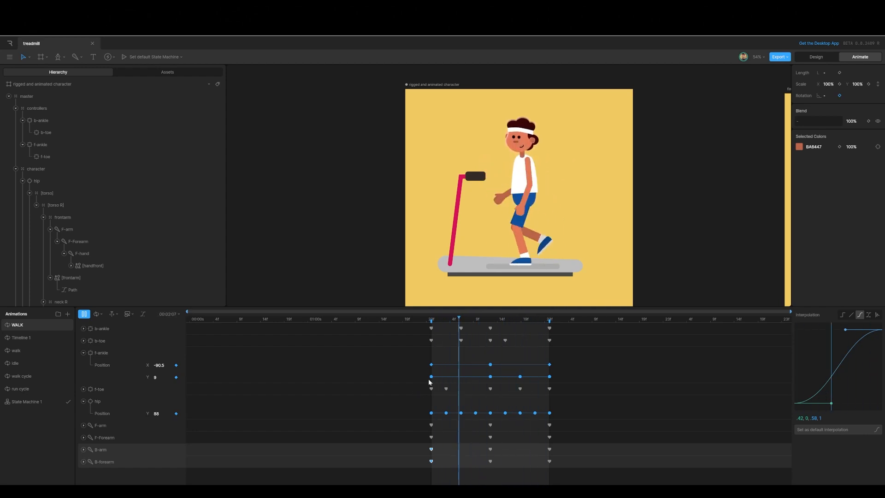
key(space)
Duplicate all four arm bones' keys from 00:03:01, shift the whole set back to span 00:01:01 to 00:03:01, and play back
drag(465, 319, 550, 334)
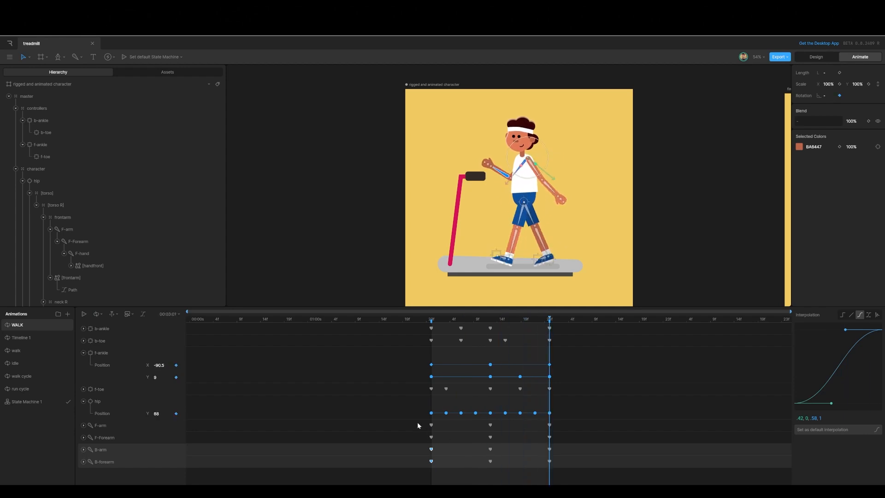
drag(417, 423, 570, 468)
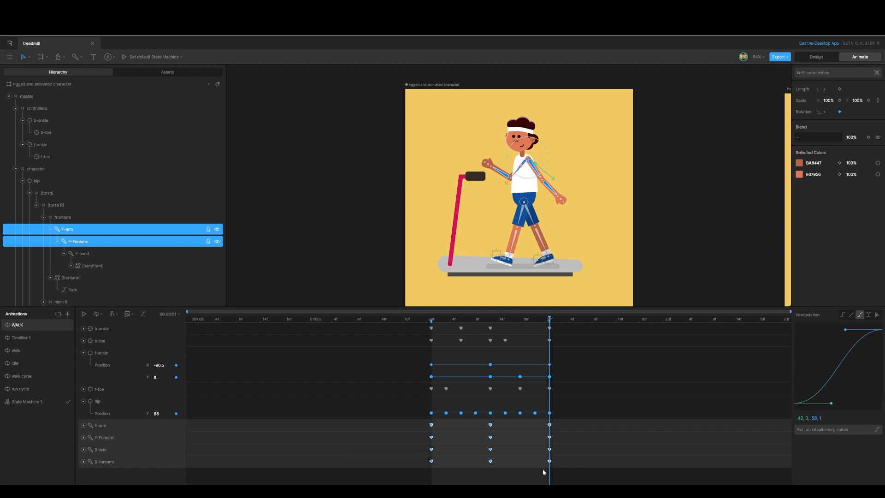
key(ctrl+v)
drag(551, 316, 431, 342)
drag(418, 422, 731, 467)
drag(608, 436, 489, 441)
key(space)
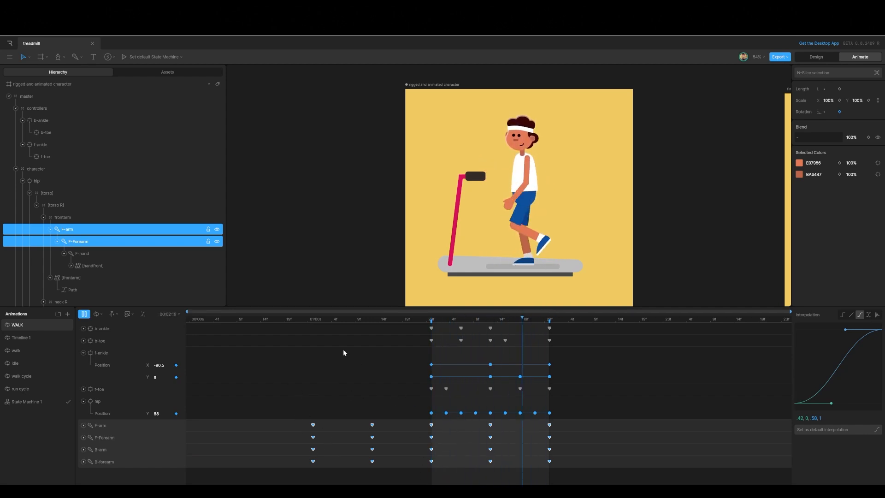
key(space)
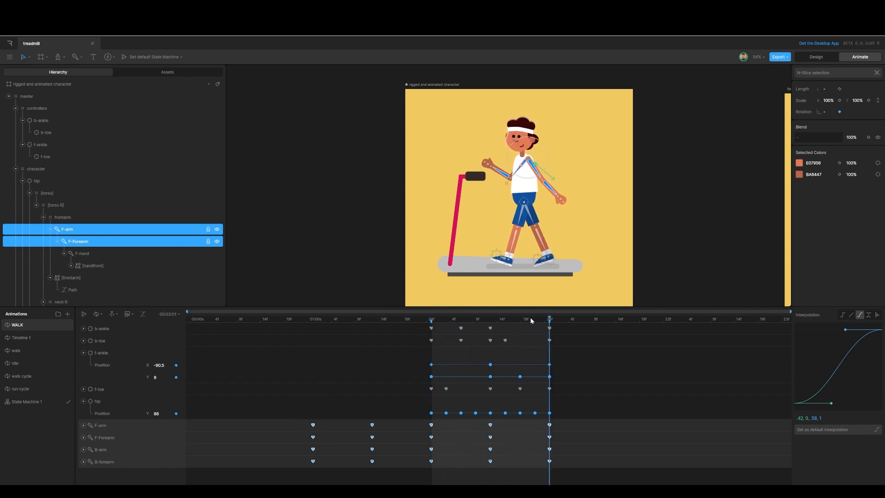
Shift all F-arm, F-Forearm, B-arm and B-forearm keys three frames later, moving those at 00:02:01 to 00:02:04, and play back
drag(551, 319, 446, 332)
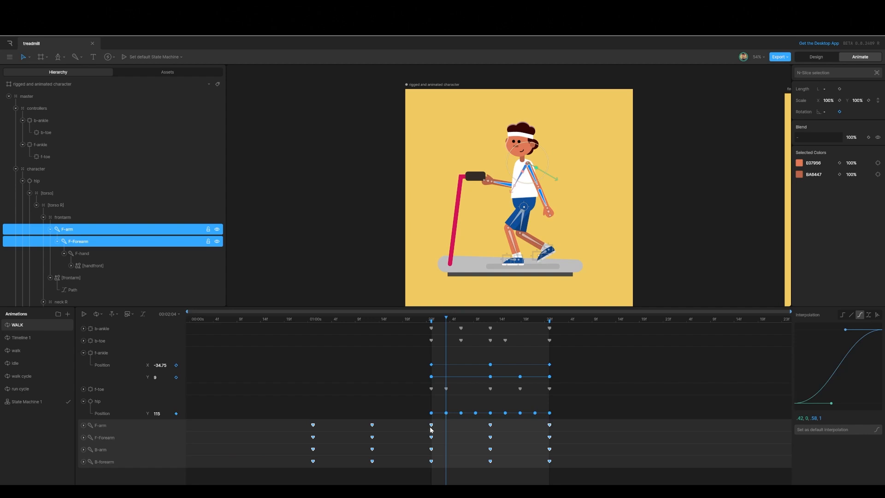
drag(446, 316, 433, 320)
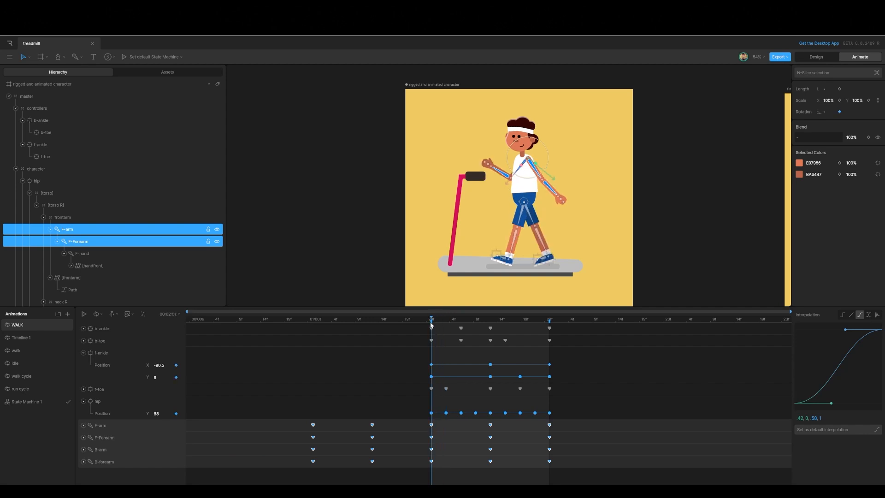
drag(431, 324, 446, 330)
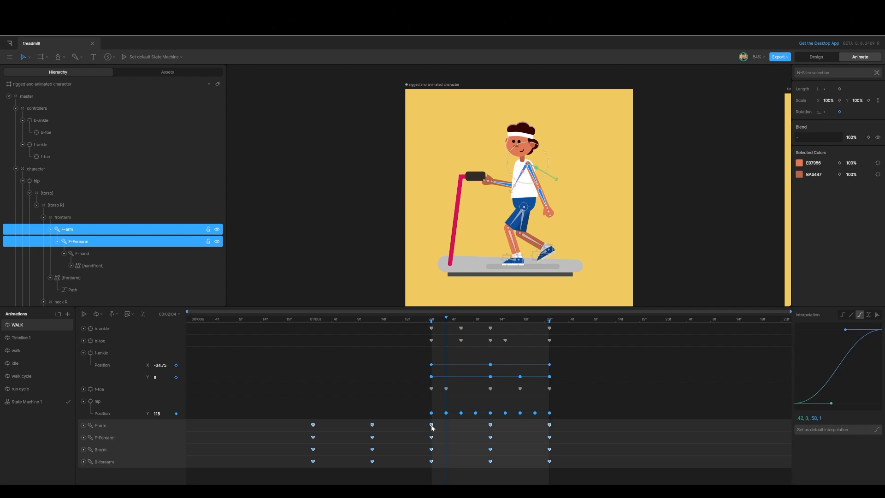
drag(432, 427, 446, 429)
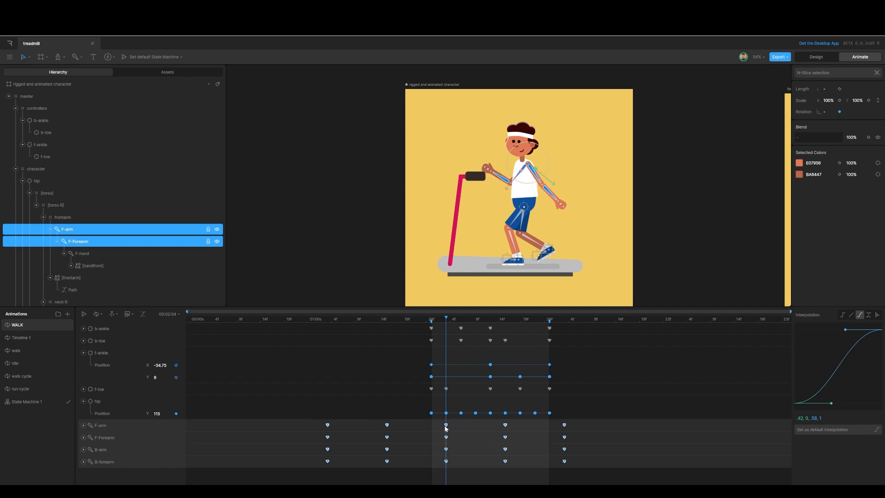
key(space)
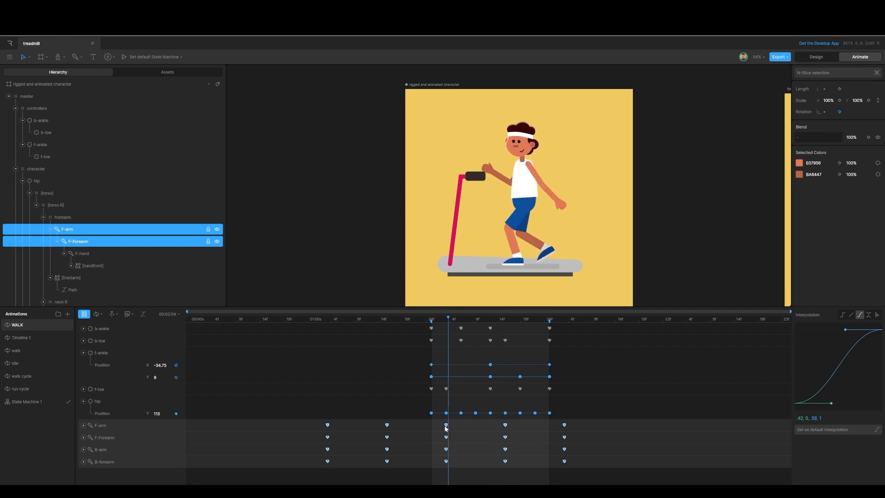
key(space)
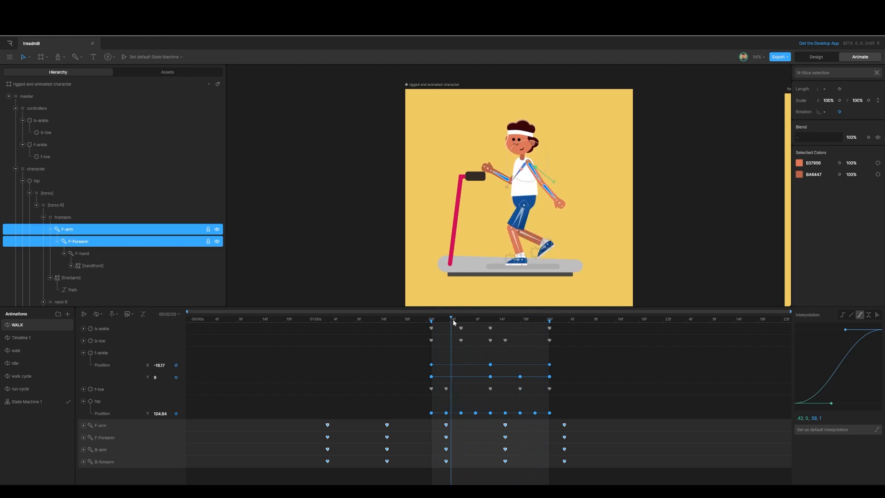
Offset all F-Forearm and B-forearm keys three frames behind the upper-arm keys, and play back and scrub through the overlapping swing
drag(452, 320, 446, 325)
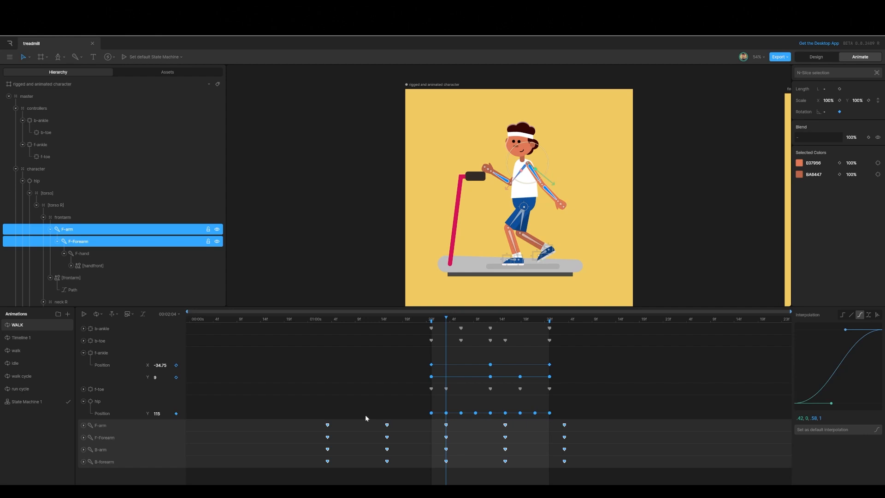
drag(316, 436, 585, 441)
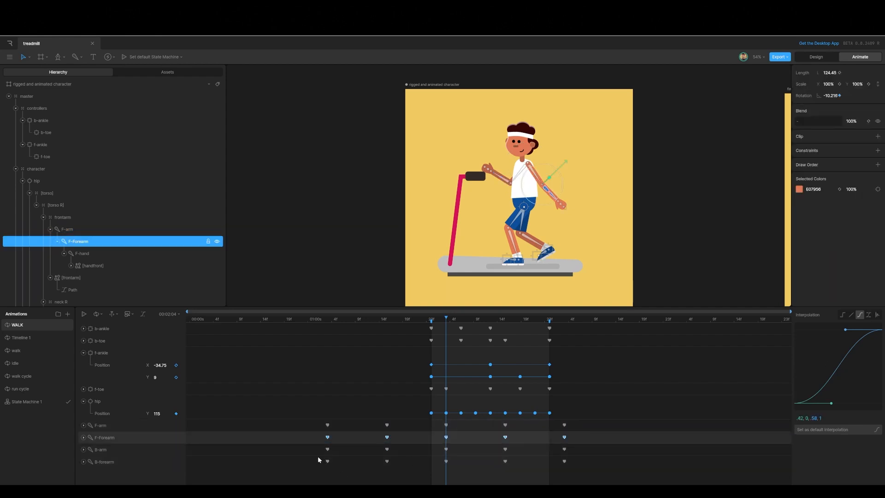
drag(317, 455, 570, 466)
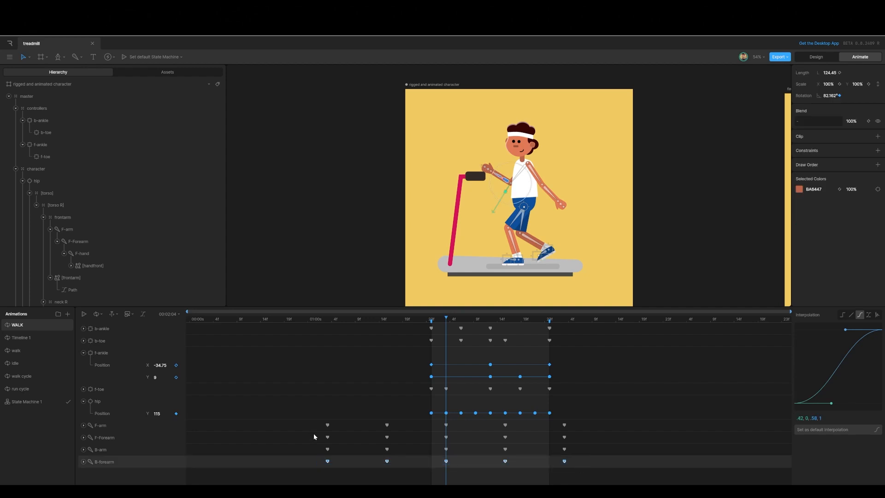
drag(313, 436, 584, 441)
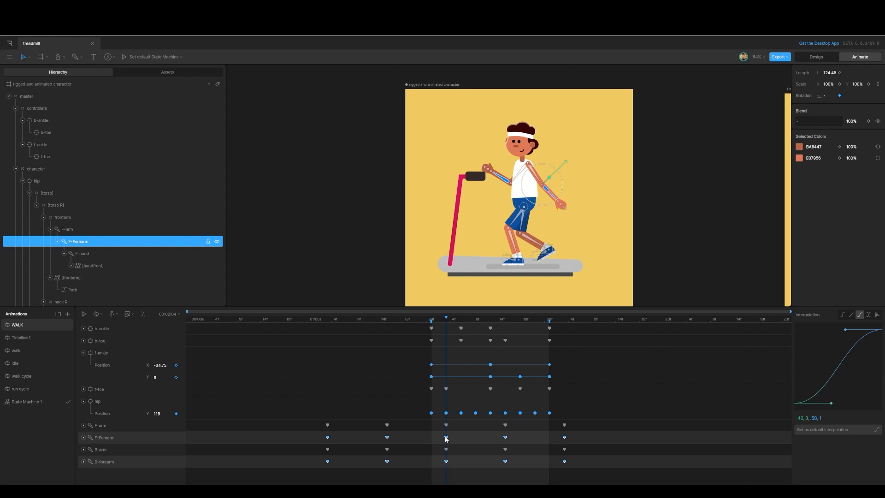
drag(447, 439, 459, 439)
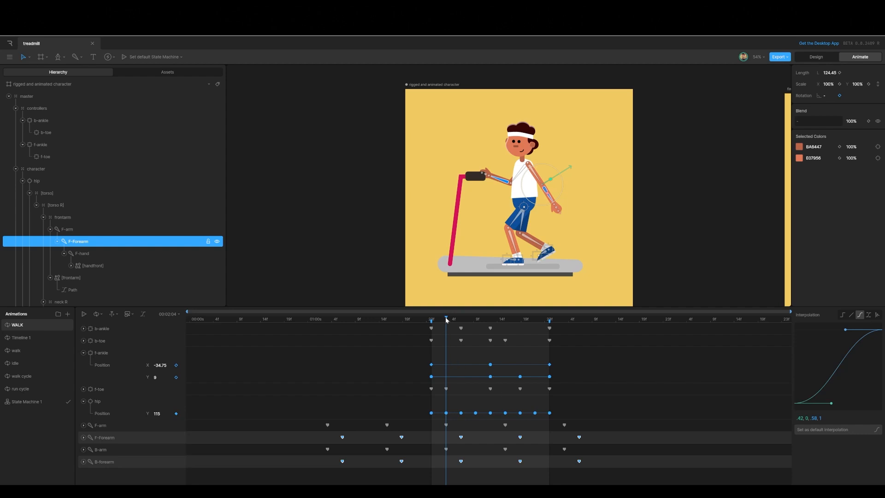
key(space)
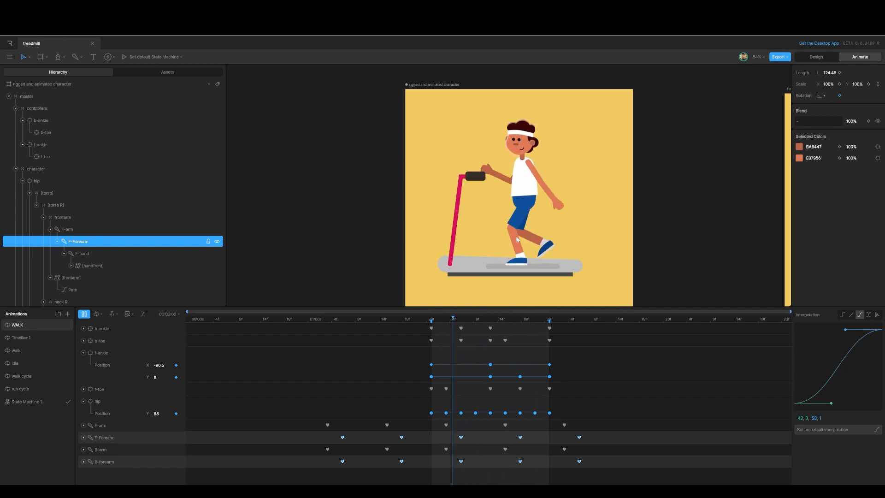
key(space)
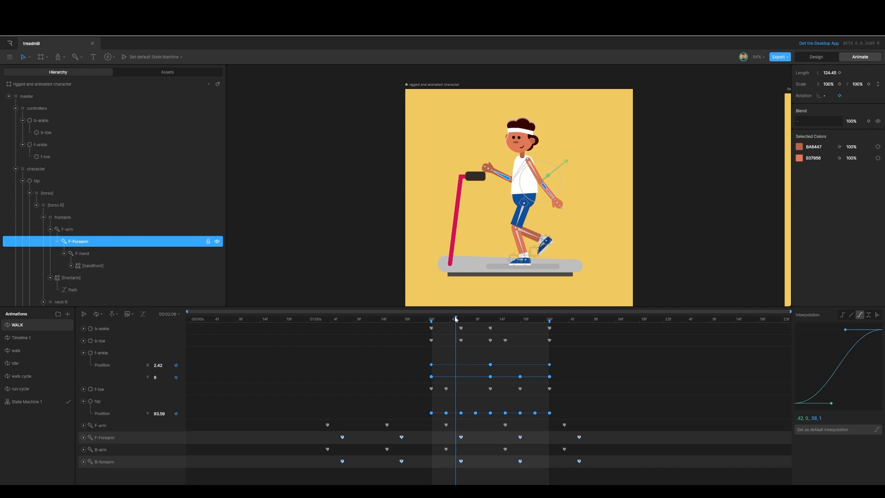
drag(455, 319, 460, 320)
key(space)
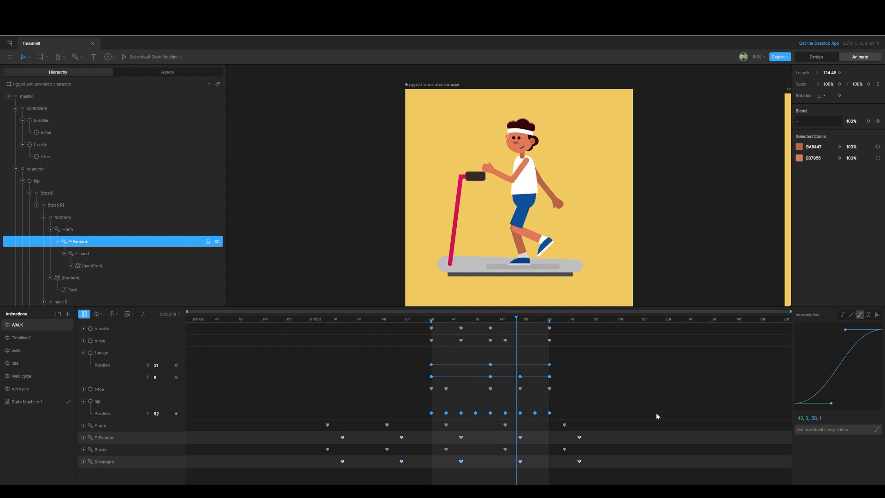
key(space)
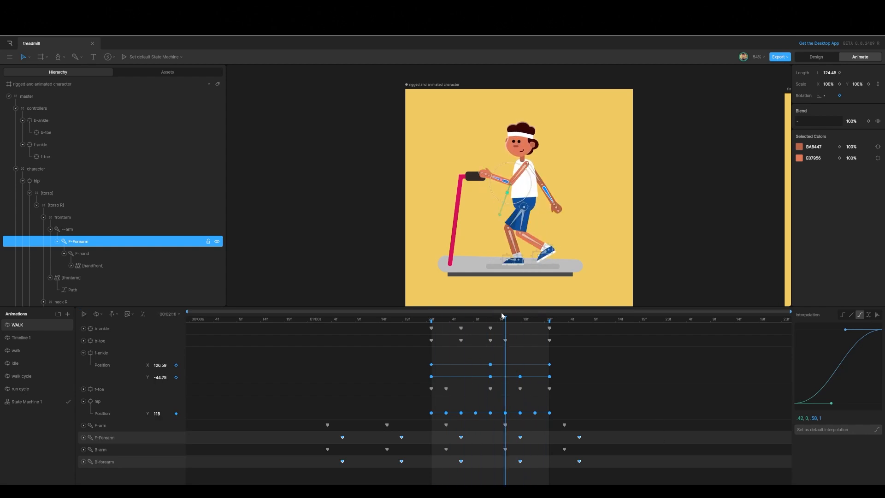
drag(502, 316, 431, 318)
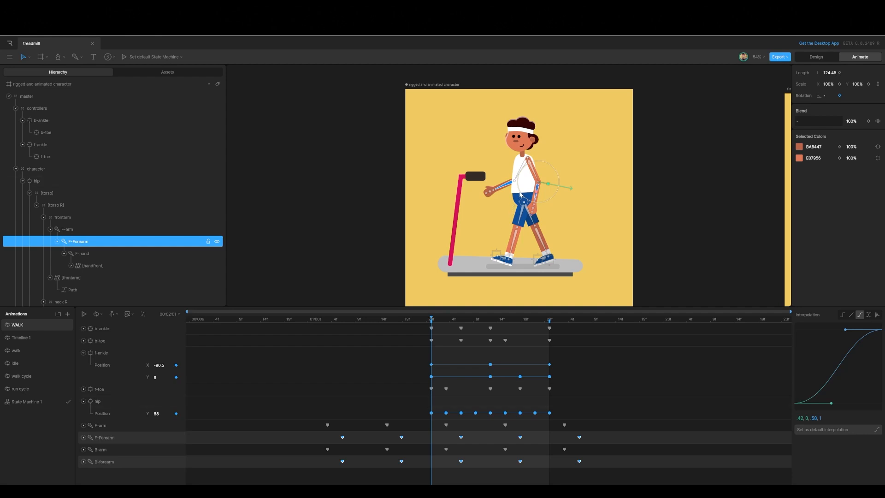
Add a rotation key of 0° to the torso R group at 00:02:01
drag(432, 318, 446, 319)
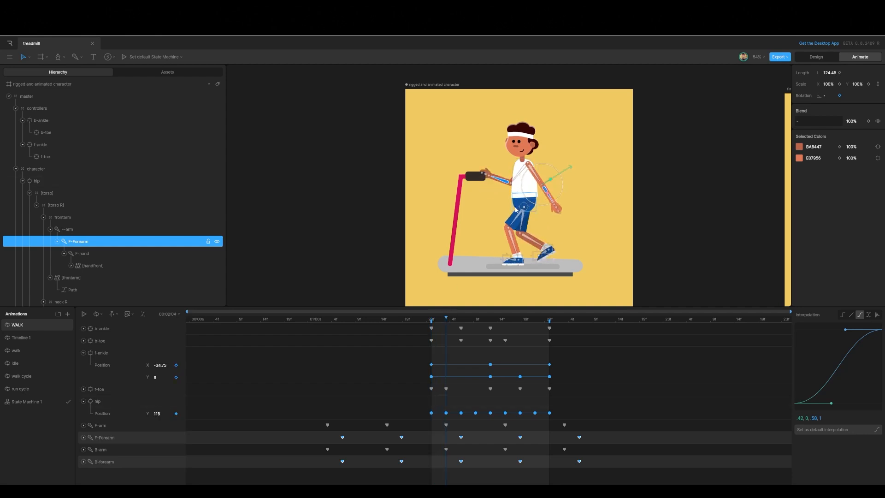
click(353, 217)
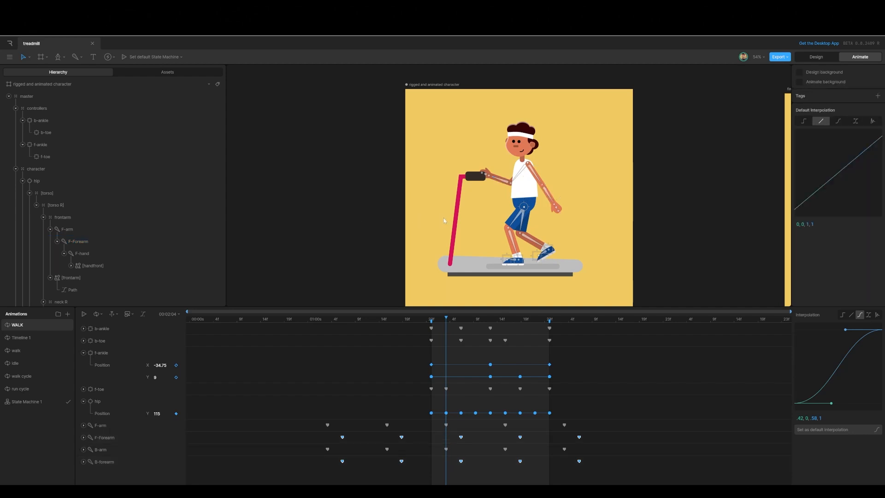
drag(449, 320, 431, 319)
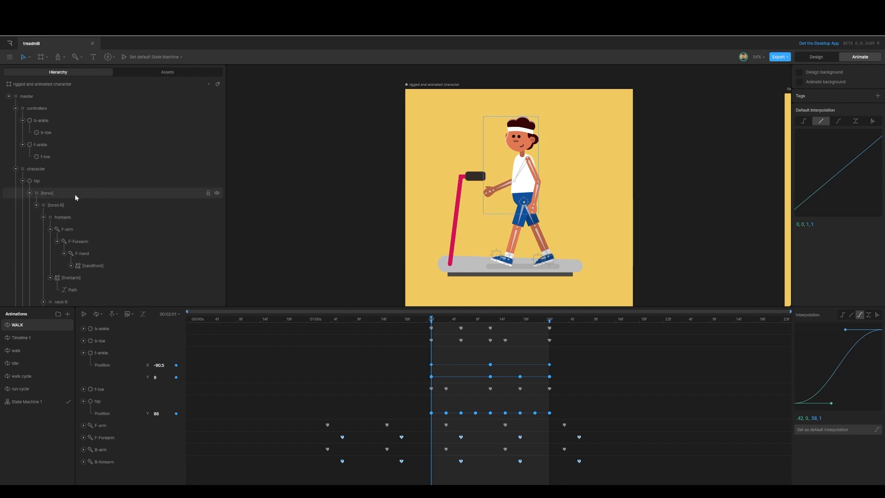
scroll(76, 203, down, 2)
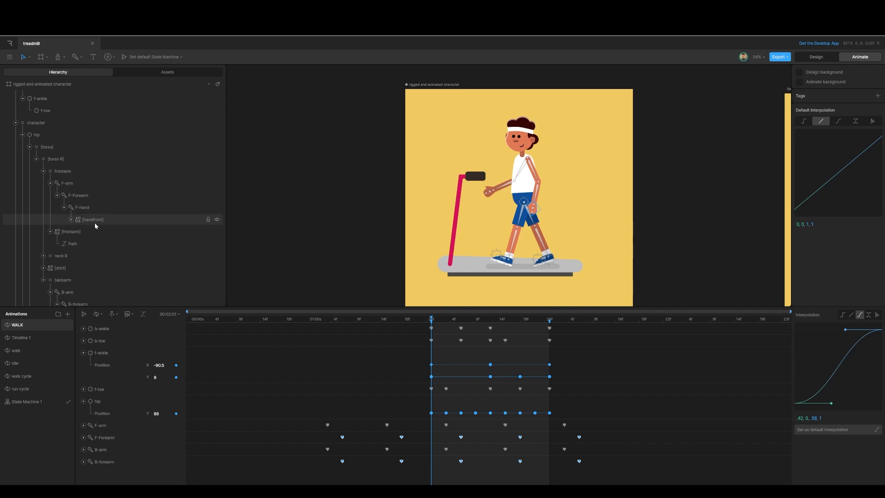
click(57, 158)
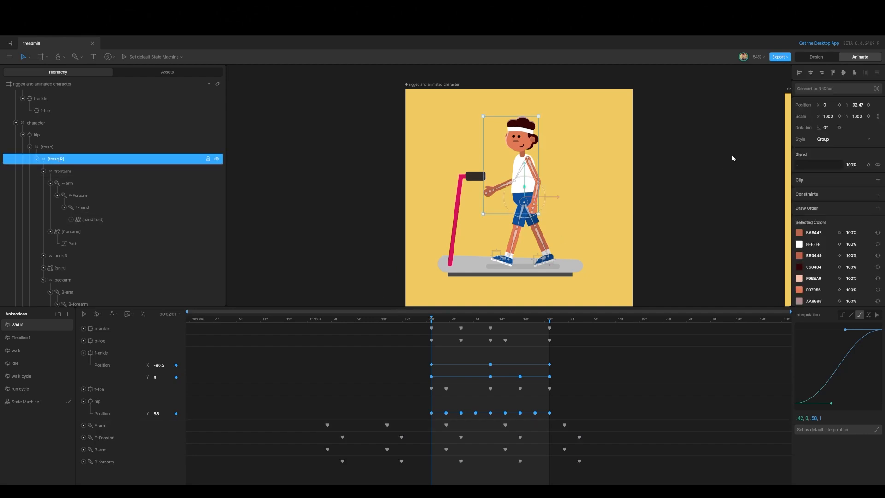
click(839, 127)
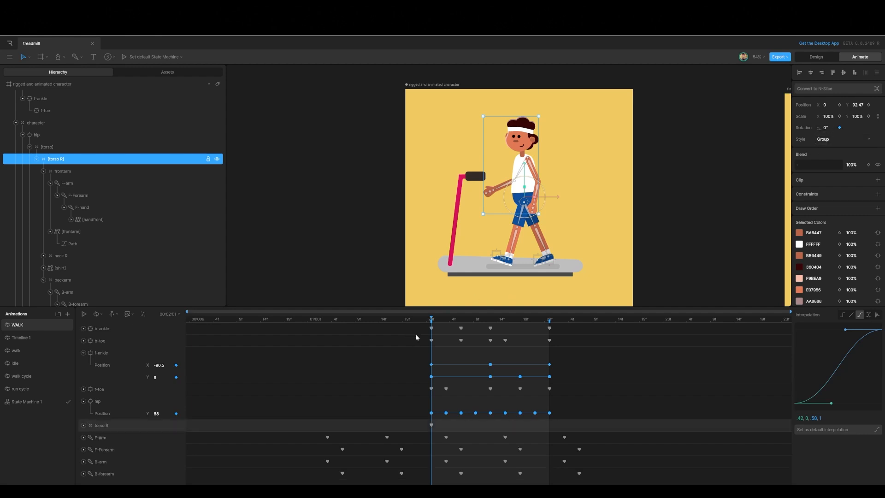
Key torso R's rotation at 00:02:04 to -3° so the upper body leans forward
drag(432, 319, 449, 321)
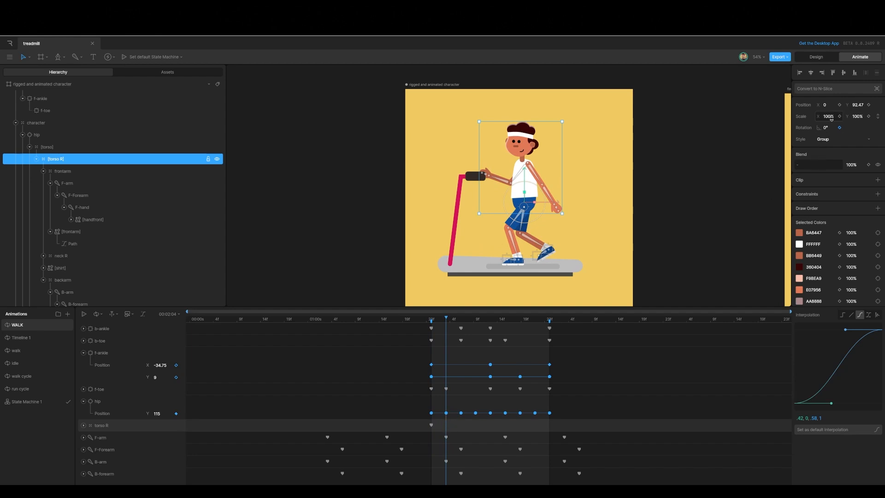
drag(829, 125, 837, 132)
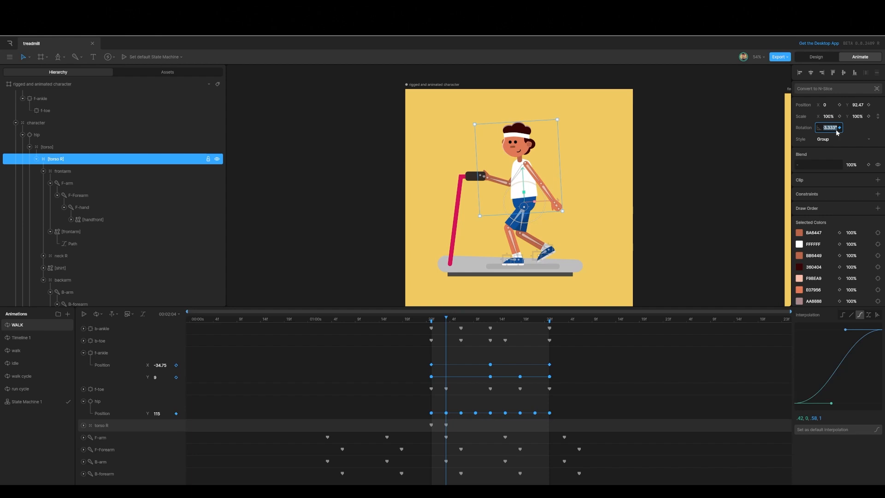
text(3)
key(Return)
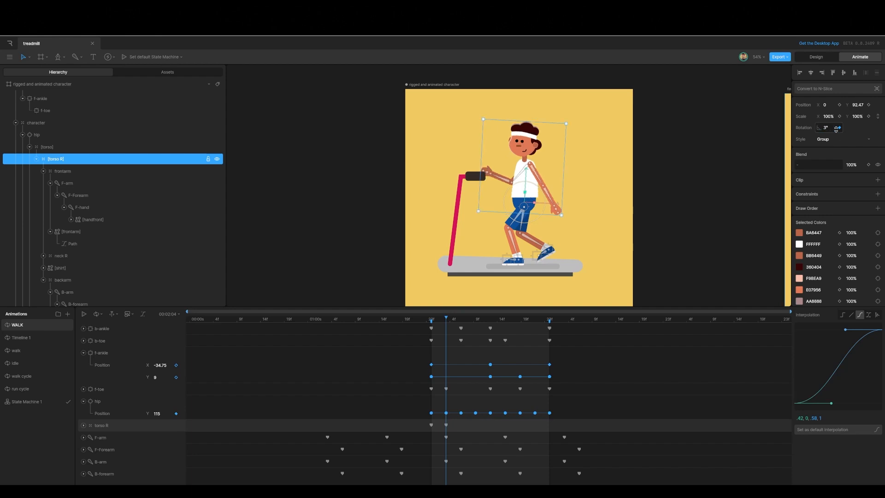
click(829, 131)
text(-25)
key(Return)
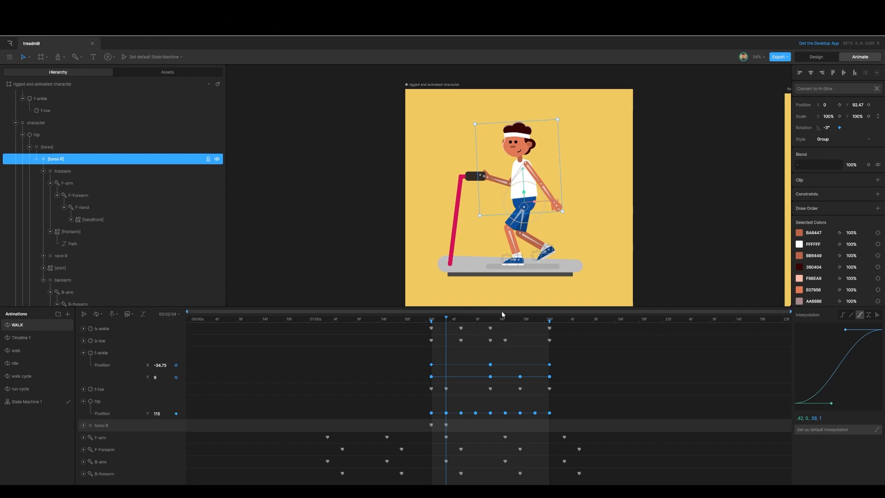
Key torso R's rotation at 00:02:10 to 1° so the upper body tips slightly back
click(444, 319)
drag(446, 319, 478, 321)
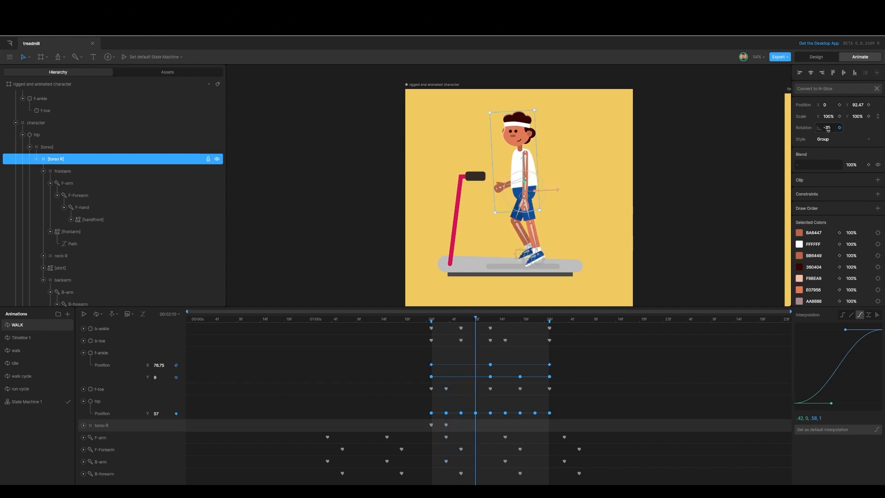
click(827, 127)
text(1)
key(Return)
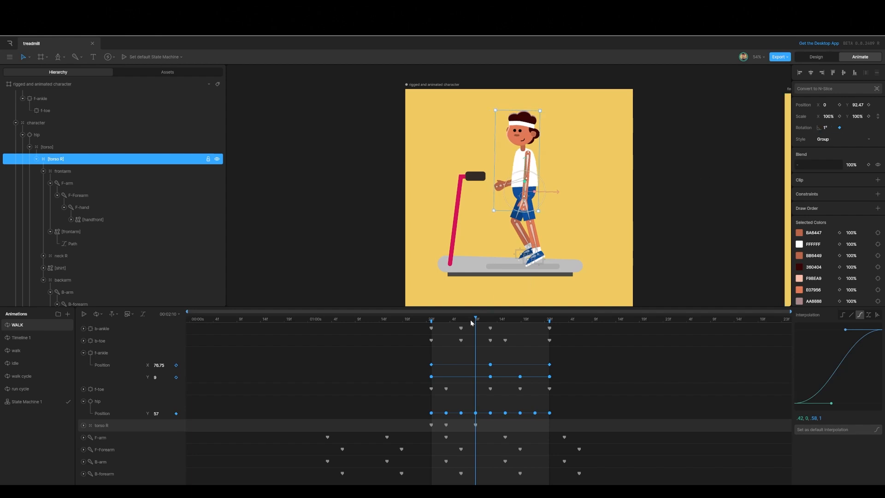
Copy torso R's rotation key from 00:02:01 to 00:02:13
drag(476, 318, 490, 318)
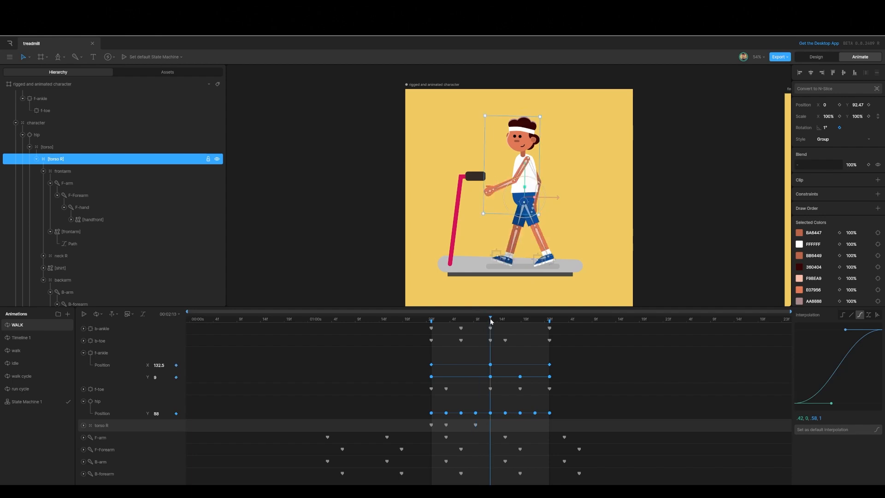
click(431, 424)
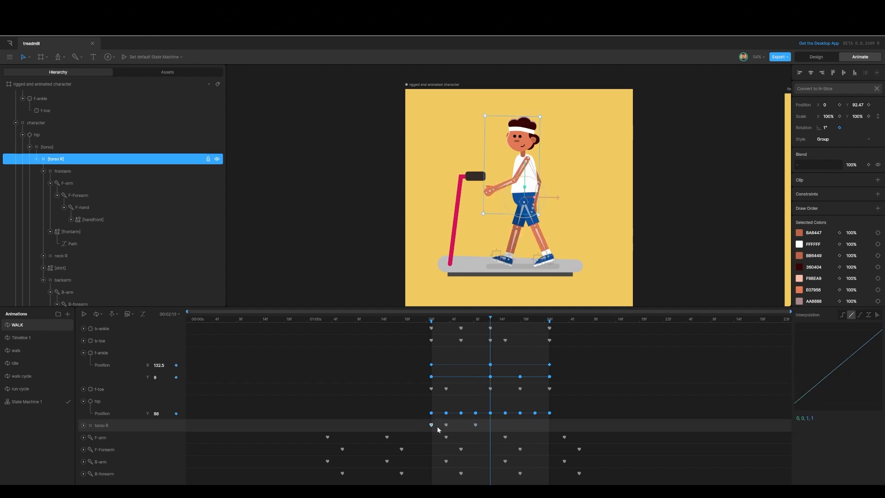
key(ctrl+v)
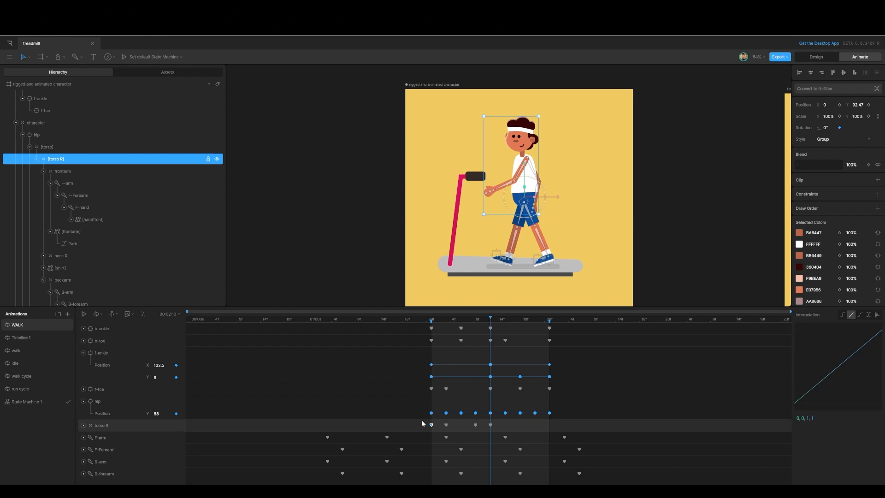
Duplicate the torso R keys from 00:02:13 to 00:03:01, and give them all eased interpolation of .42, 0, .58, 1
drag(421, 419, 497, 431)
key(ctrl+c)
key(ctrl+v)
drag(416, 423, 561, 429)
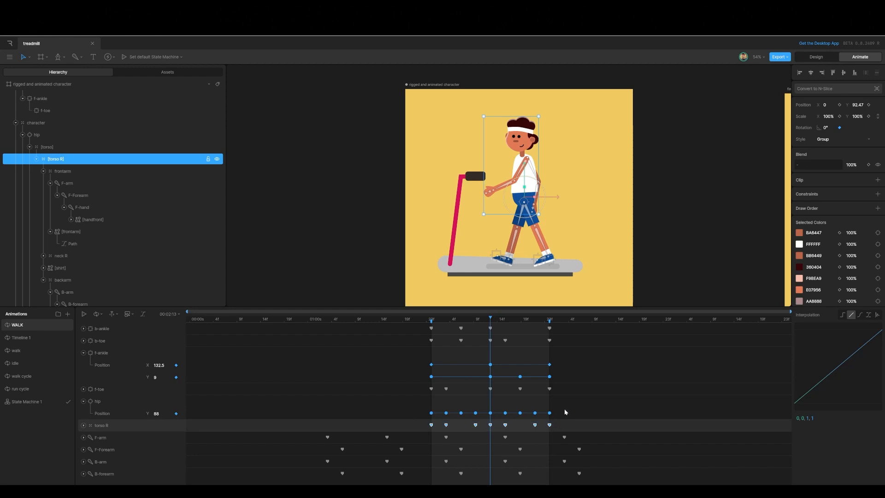
click(860, 315)
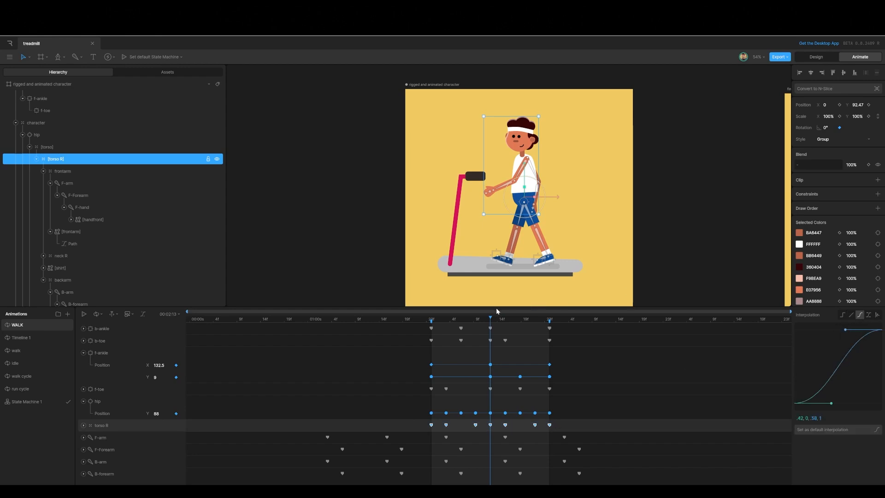
Paste the full set of torso R keys again starting at 00:03:01, and scrub back to 00:02:01
mouse_move(491, 319)
mouse_down()
mouse_move(431, 327)
mouse_move(489, 328)
mouse_up()
click(516, 322)
drag(516, 323, 549, 322)
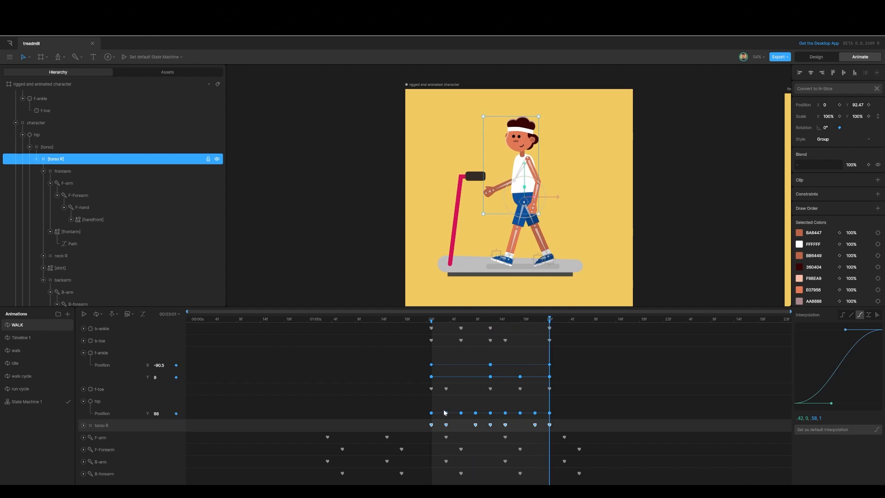
key(ctrl+v)
drag(550, 318, 432, 321)
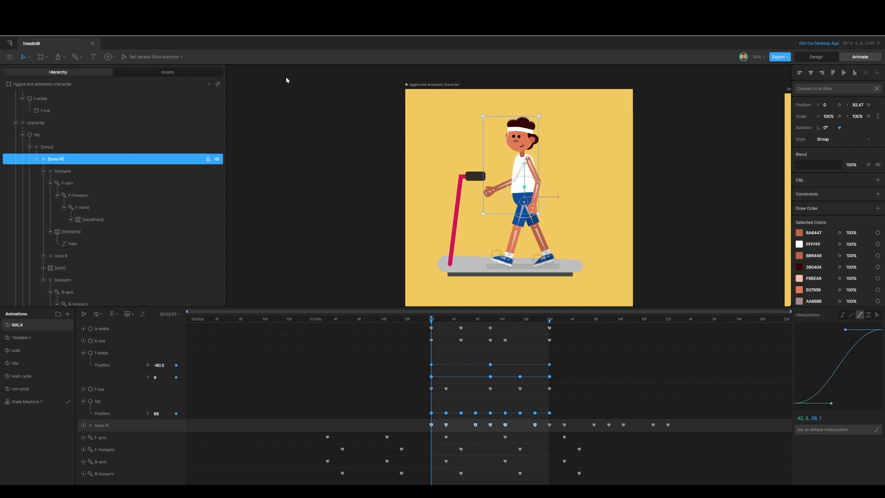
Add a rotation key to the neck R group at 00:02:01 and copy all of torso R's keys onto it
click(67, 257)
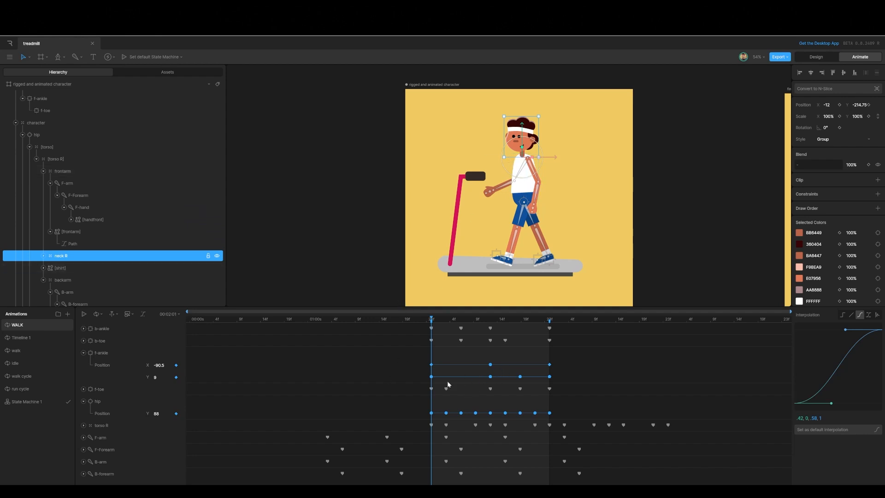
click(838, 127)
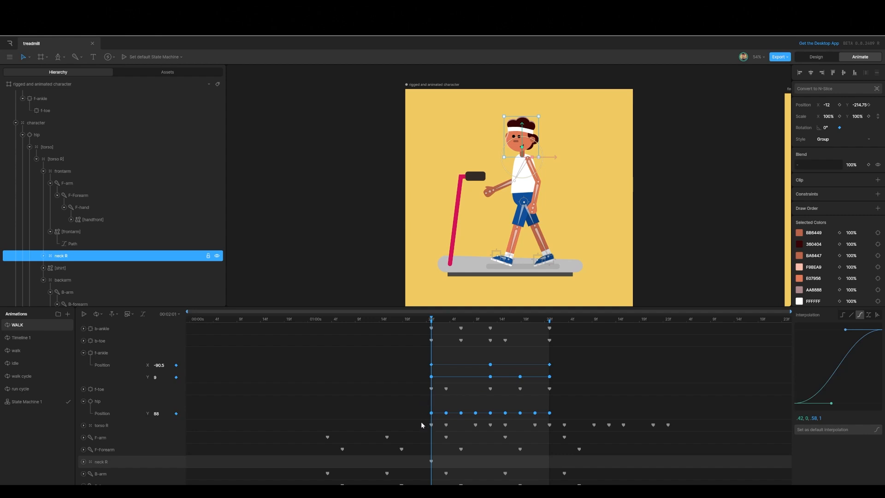
drag(421, 422, 675, 434)
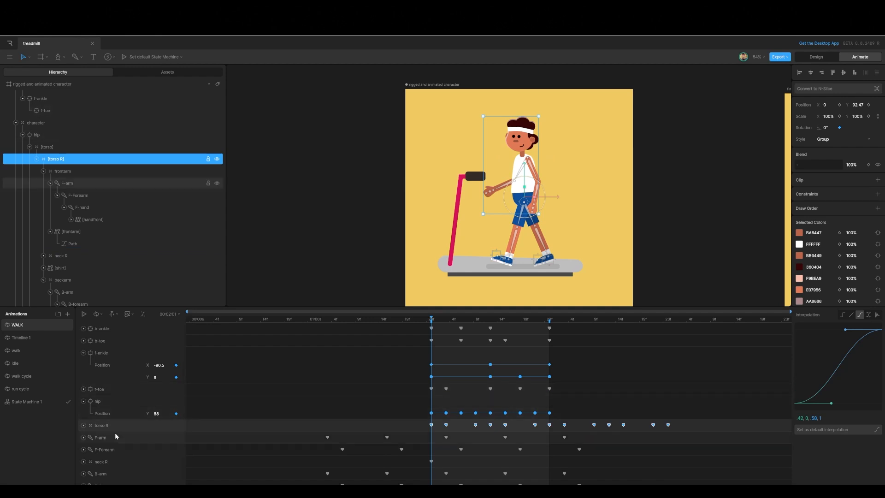
click(63, 255)
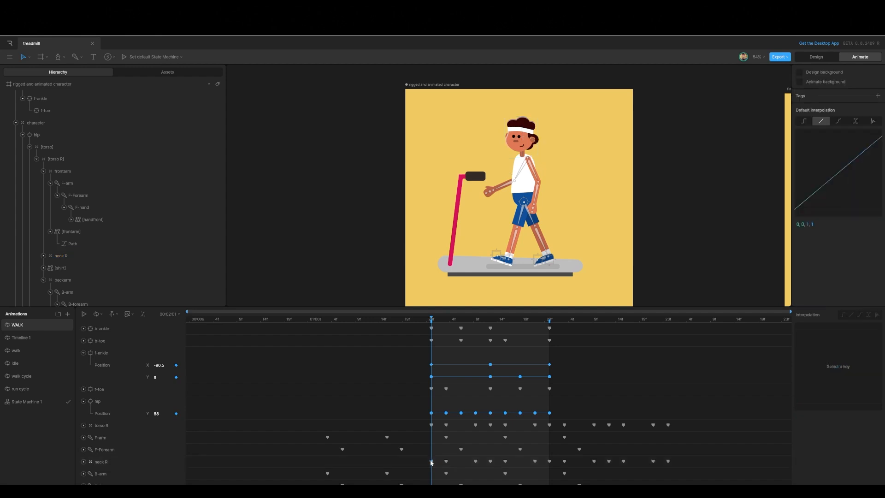
key(ctrl+v)
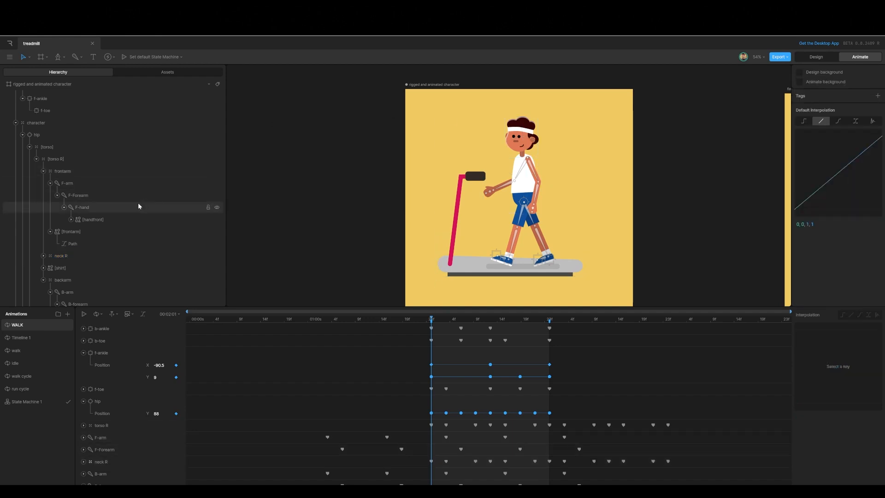
Expand the neck R group and add a rotation key to the head group at 00:02:01
click(70, 255)
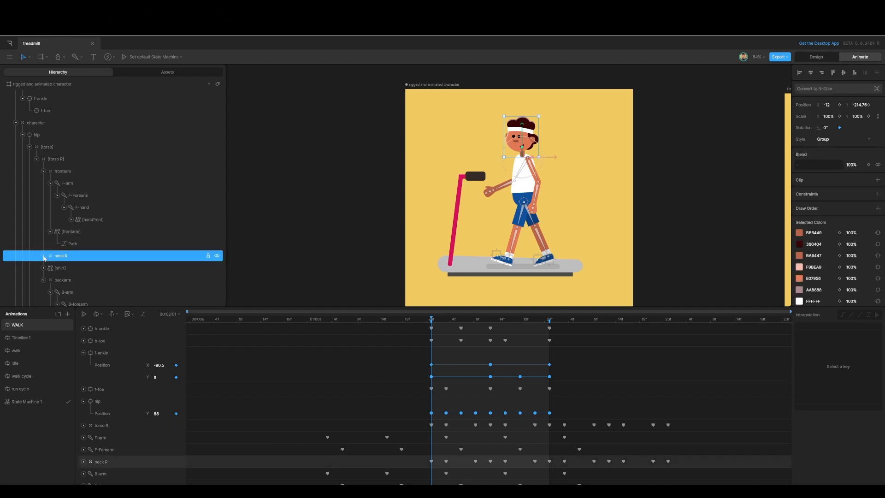
click(43, 256)
click(68, 269)
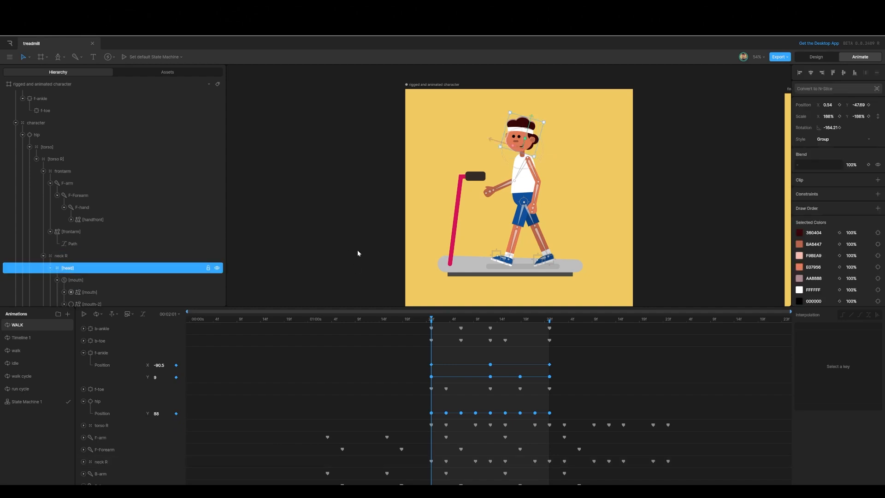
click(837, 128)
Try pasting the torso R rotation keys onto the head at 00:02:01, and undo the paste
scroll(518, 371, down, 1)
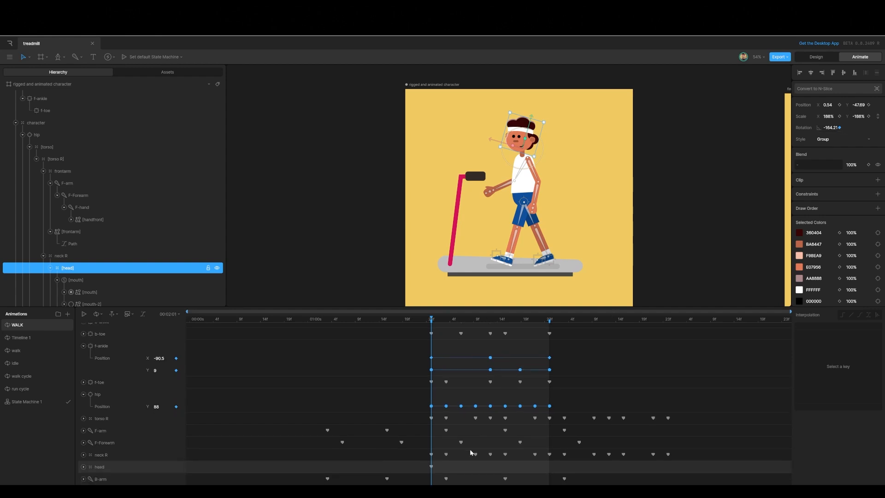
click(431, 467)
key(ctrl+v)
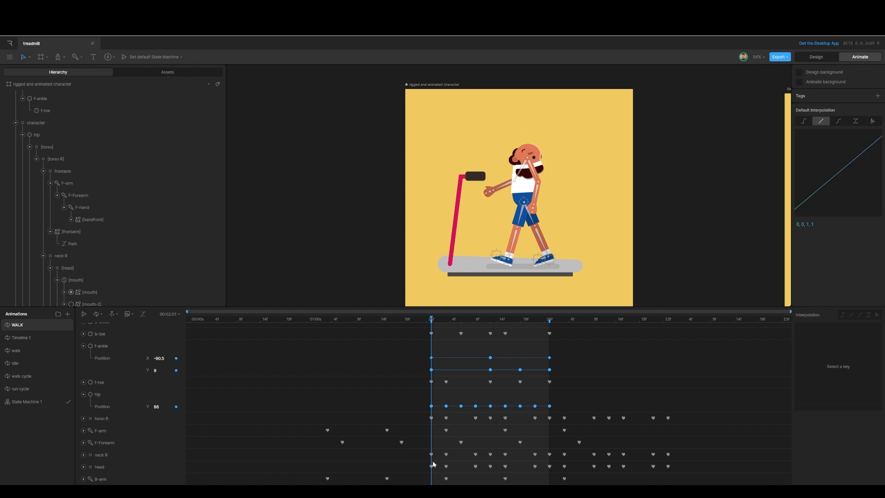
key(ctrl+z)
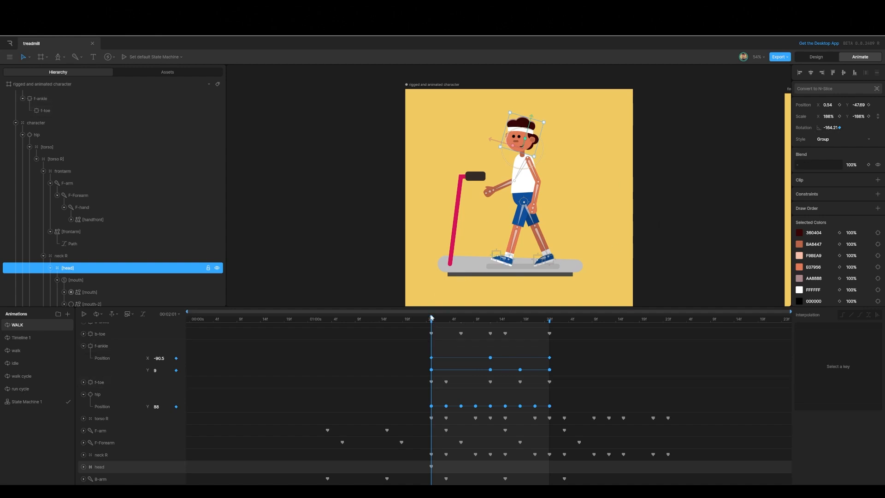
Key the head's rotation to about -168.88° at 00:02:04 and about -161.18° at 00:02:11
drag(431, 317, 446, 320)
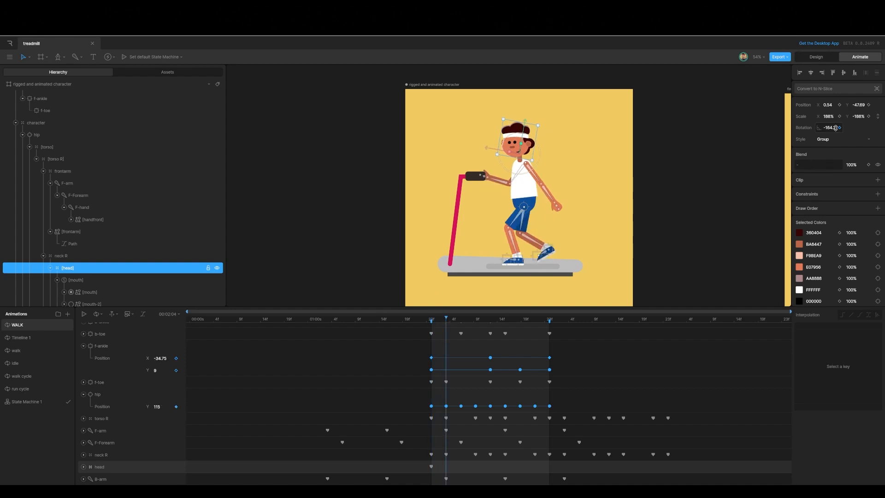
drag(833, 127, 827, 144)
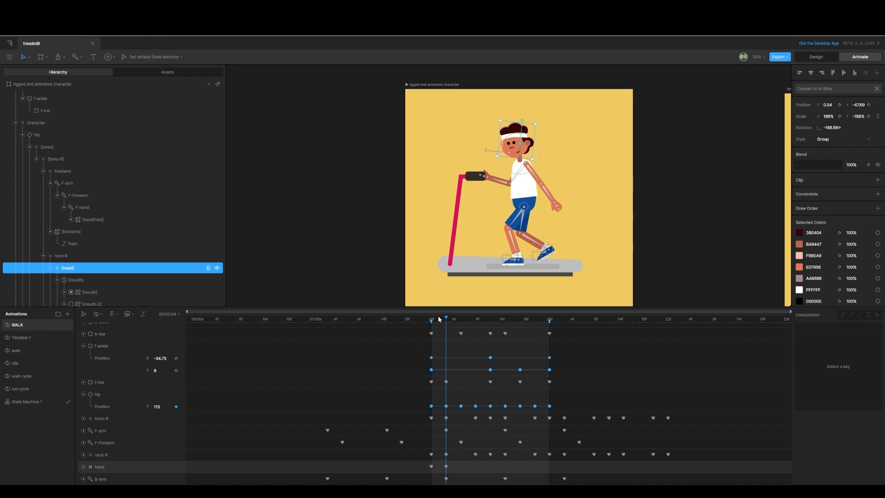
drag(446, 319, 479, 322)
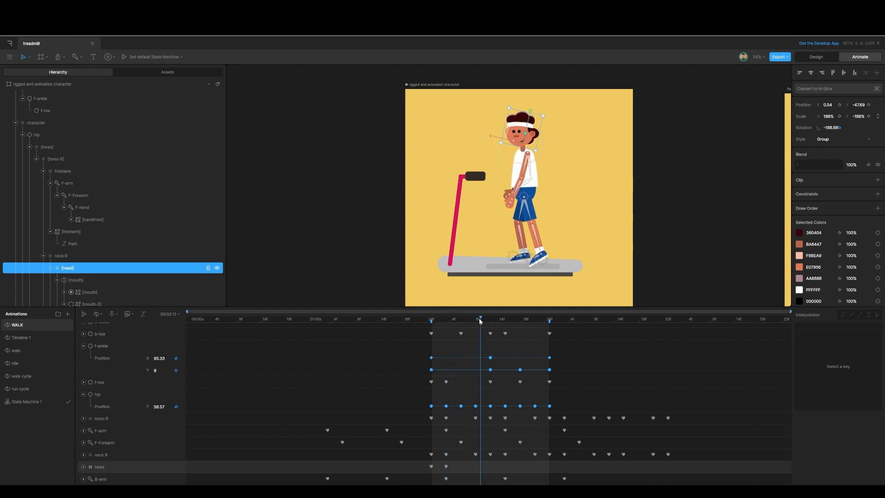
click(431, 466)
key(ctrl+c)
key(ctrl+v)
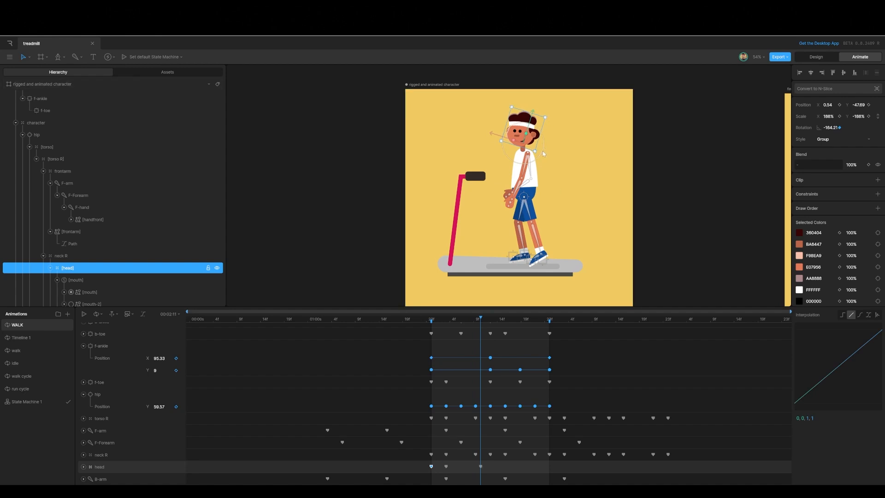
drag(543, 154, 542, 159)
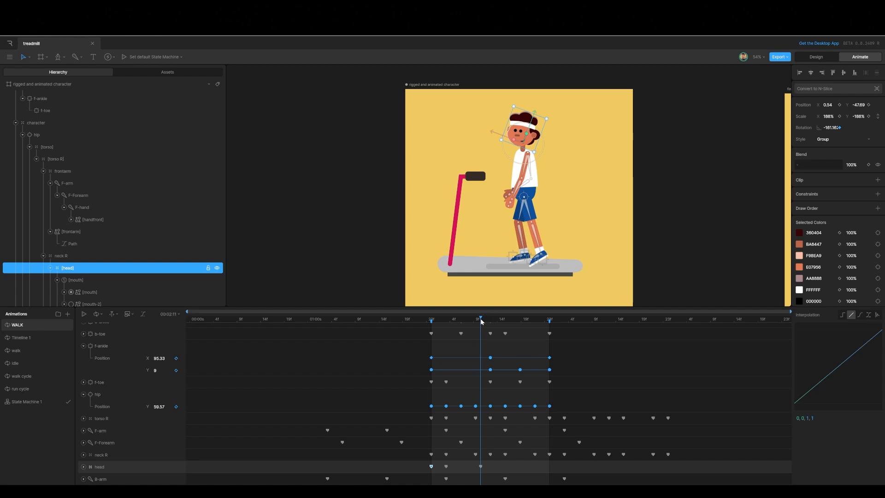
Copy the head's rotation key from 00:02:01 to 00:02:13 and give all head keys the 0.42, 0, 0.58, 1 easing curve
drag(481, 321, 491, 322)
click(431, 466)
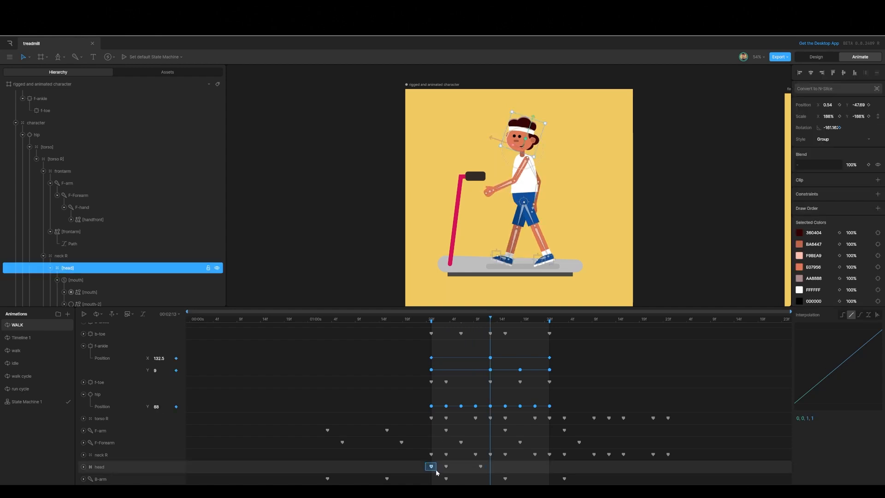
key(ctrl+v)
drag(417, 462, 495, 469)
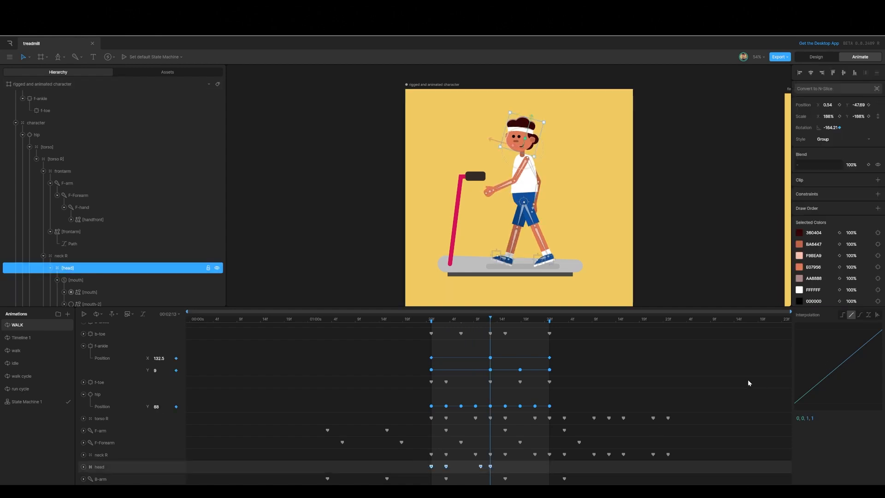
click(859, 314)
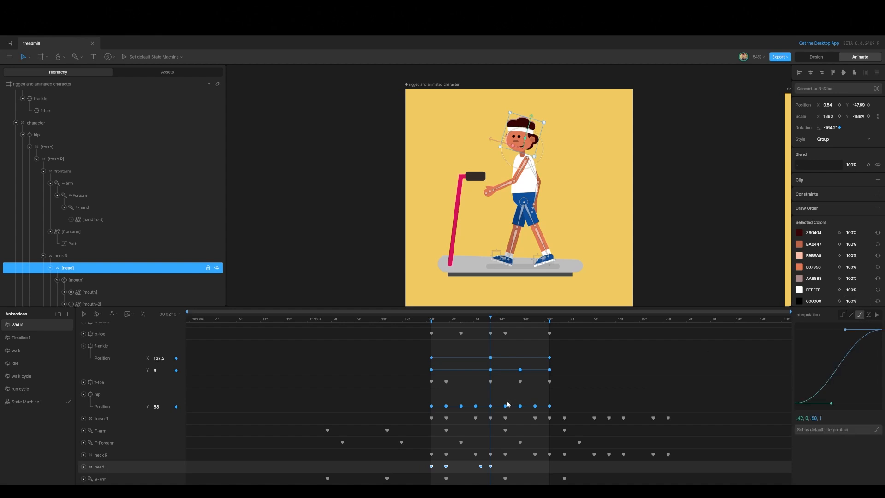
Repeat the head's rotation keys from 00:02:13 and again from 00:03:01, and play back the loop
key(ctrl+v)
drag(491, 320, 551, 326)
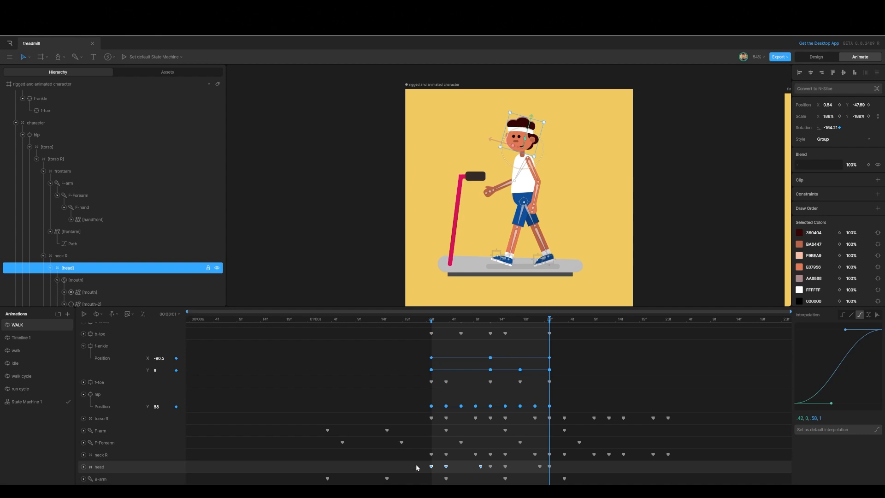
drag(416, 466, 556, 469)
key(ctrl+c)
key(ctrl+v)
mouse_move(547, 321)
mouse_down()
mouse_move(474, 321)
mouse_move(547, 323)
mouse_up()
key(space)
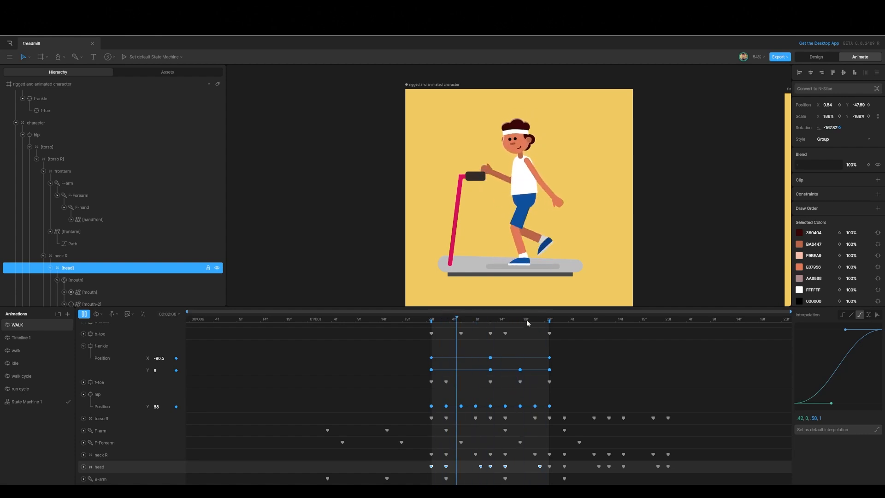
key(space)
Shift all torso R, neck R and head keys 24 frames earlier so that they start at 00:01:01
drag(505, 318, 427, 337)
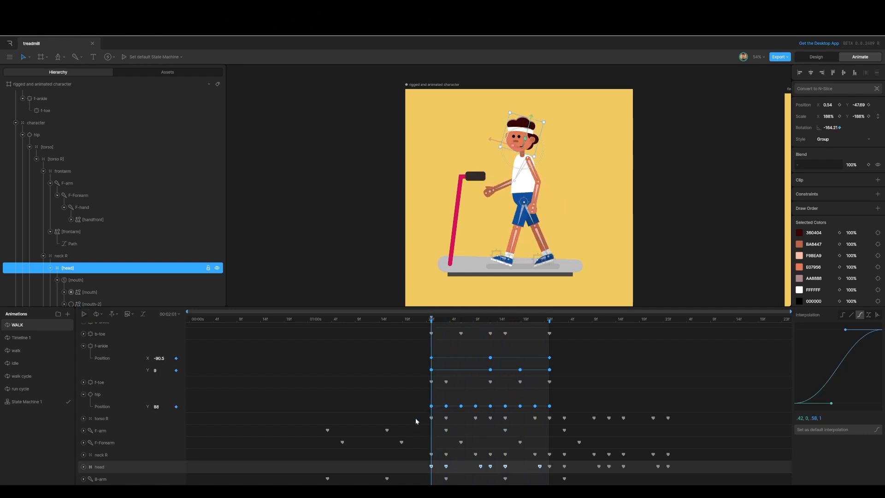
drag(414, 415, 673, 428)
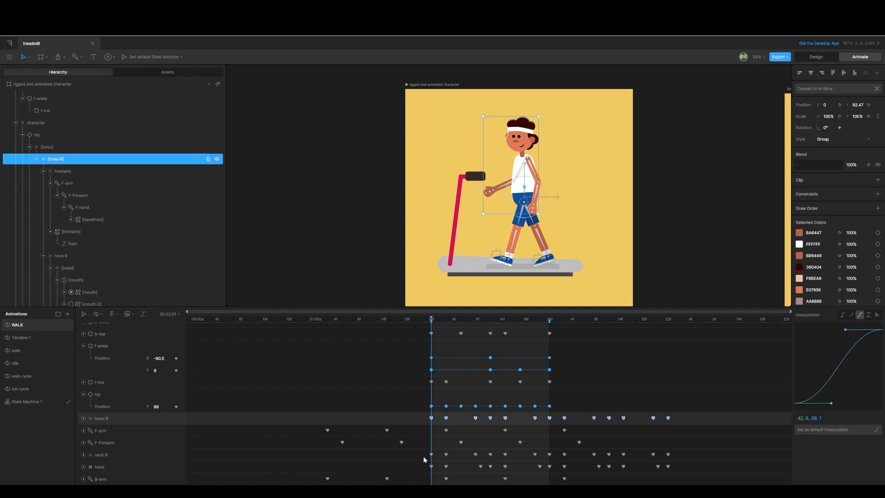
drag(426, 451, 672, 474)
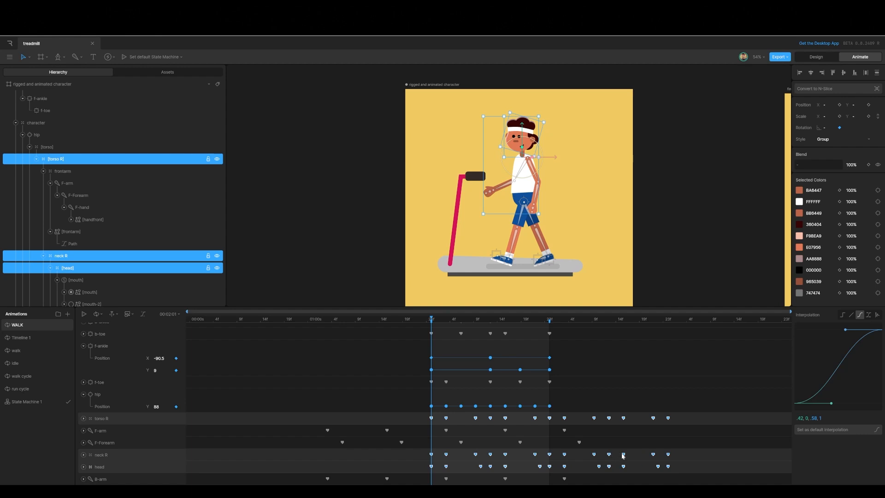
drag(623, 456, 504, 455)
click(615, 387)
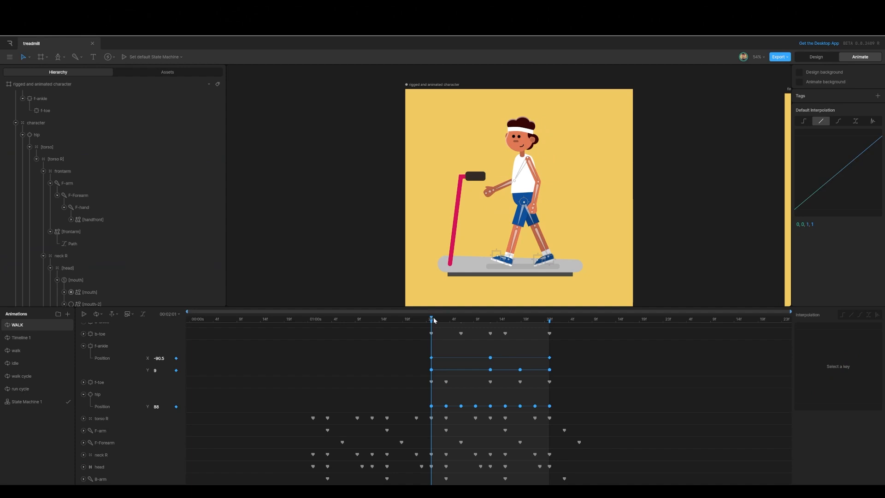
Move the head's two in-loop backward-tilt keys one frame earlier, to 00:02:10 and 00:02:22
drag(433, 319, 475, 326)
drag(482, 467, 475, 467)
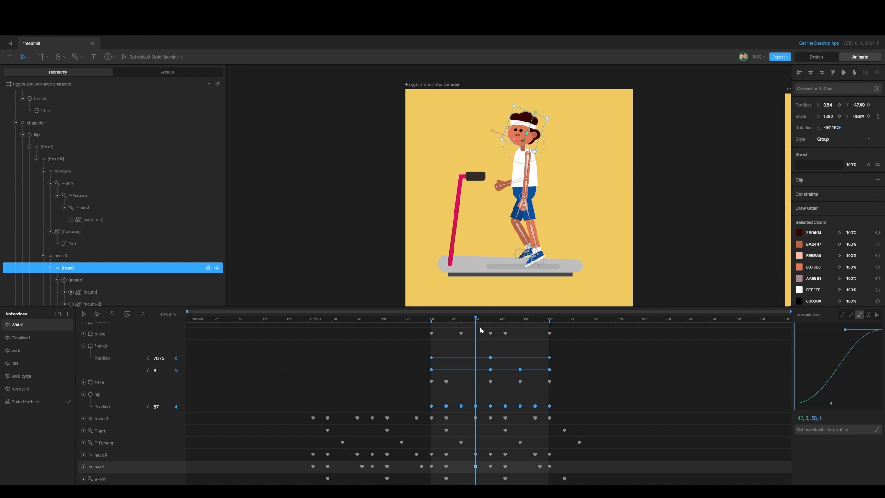
drag(476, 319, 534, 325)
drag(540, 467, 535, 466)
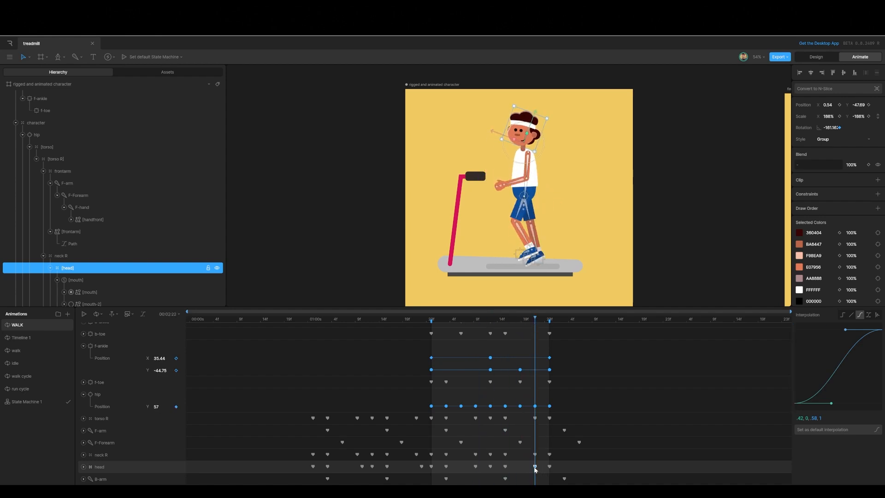
drag(517, 327, 432, 346)
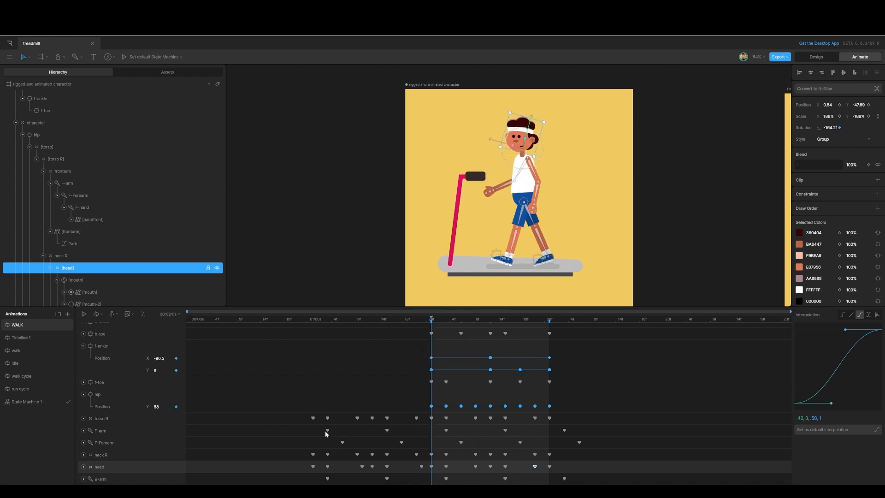
Offset all torso R keys 2 frames later and all neck R keys 4 frames later
drag(304, 415, 551, 422)
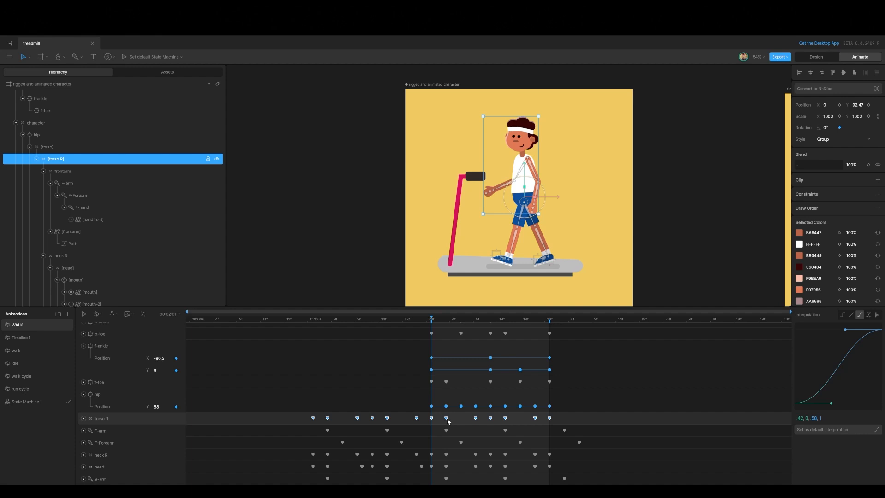
drag(446, 421, 450, 421)
drag(452, 420, 454, 421)
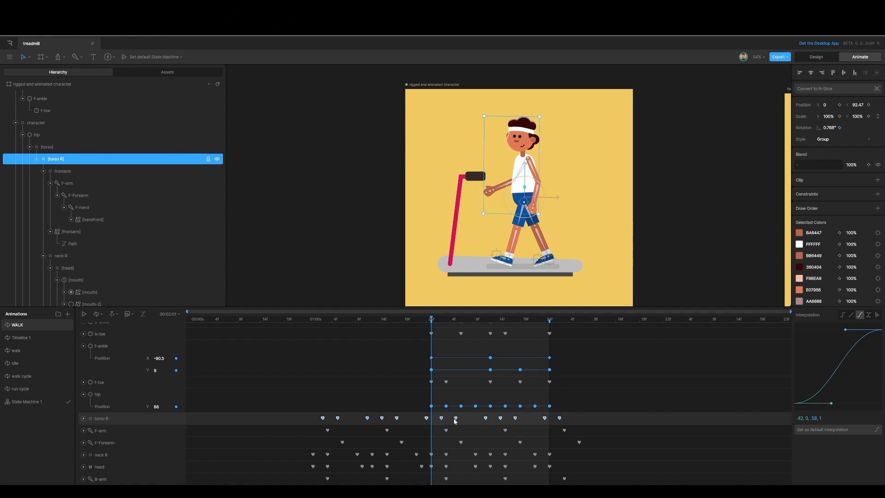
drag(300, 450, 567, 459)
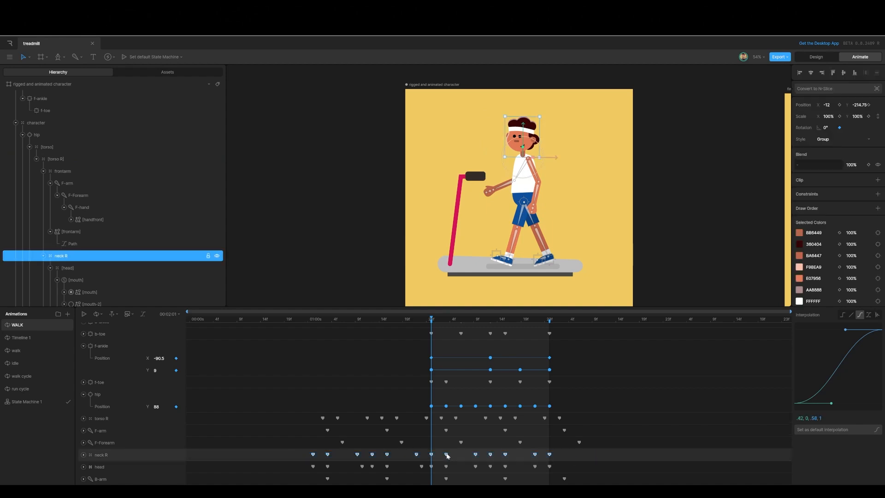
drag(447, 455, 460, 455)
drag(463, 455, 469, 454)
Offset all head keys 6 frames later and play back the overlapping motion
drag(303, 464, 588, 472)
drag(362, 468, 390, 464)
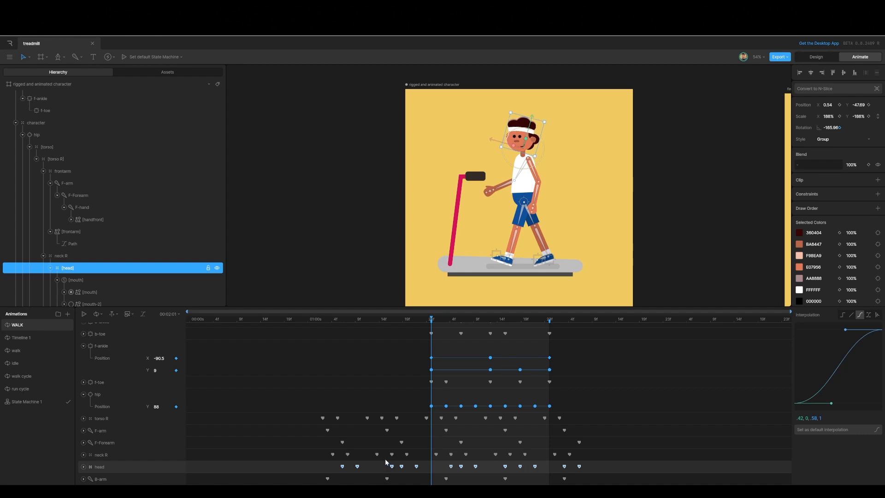
key(space)
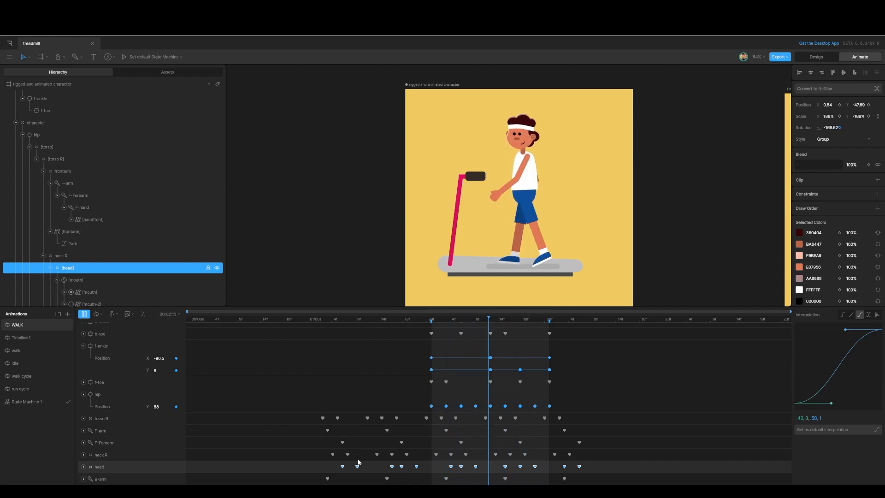
key(space)
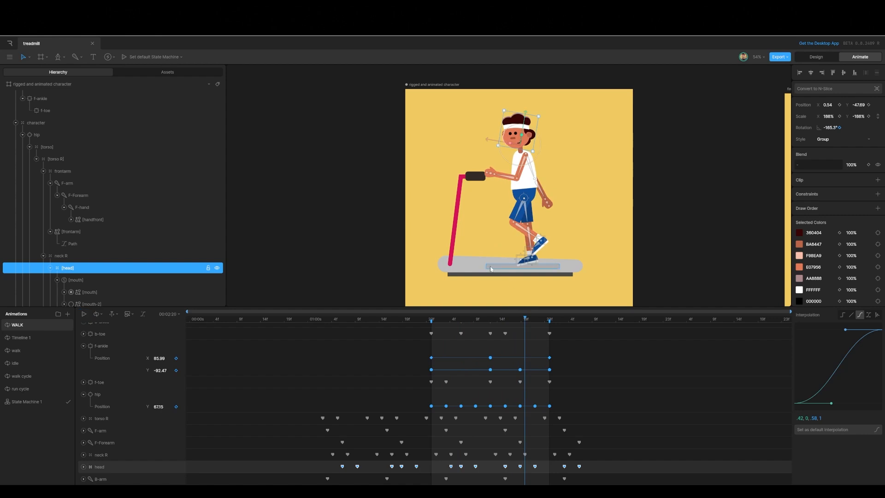
Select the shadow on the treadmill and key its horizontal scale at 112% at 00:02:01
click(491, 267)
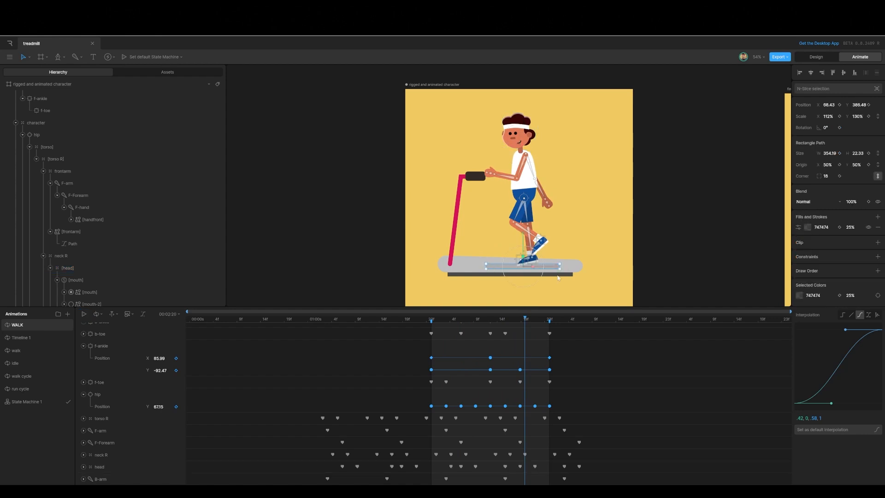
scroll(141, 261, down, 10)
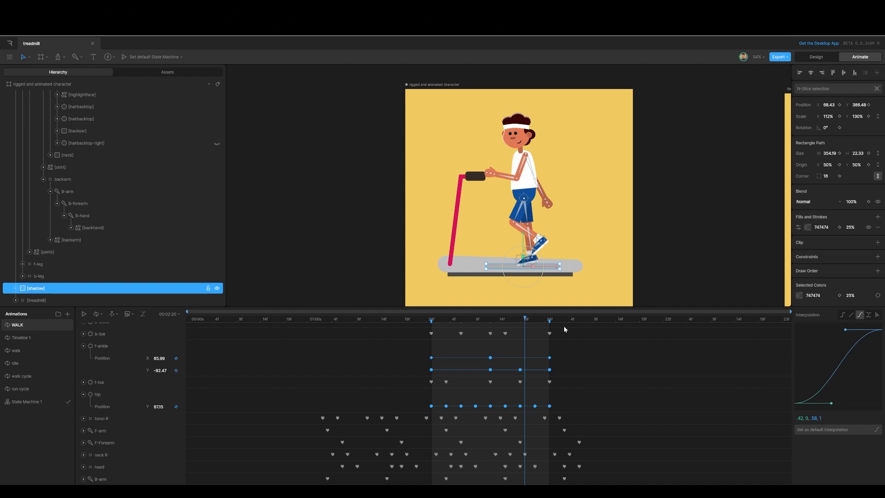
drag(526, 320, 431, 319)
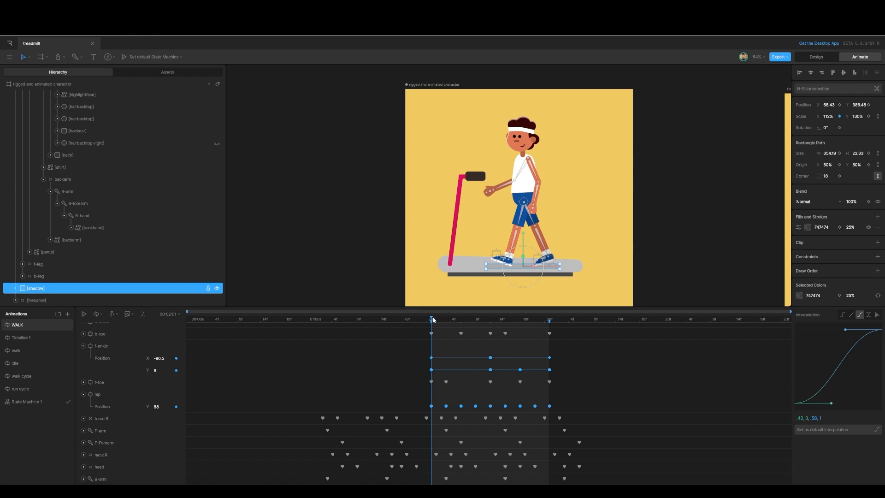
Key the shadow's horizontal scale at 95% at 00:02:04
drag(433, 319, 445, 321)
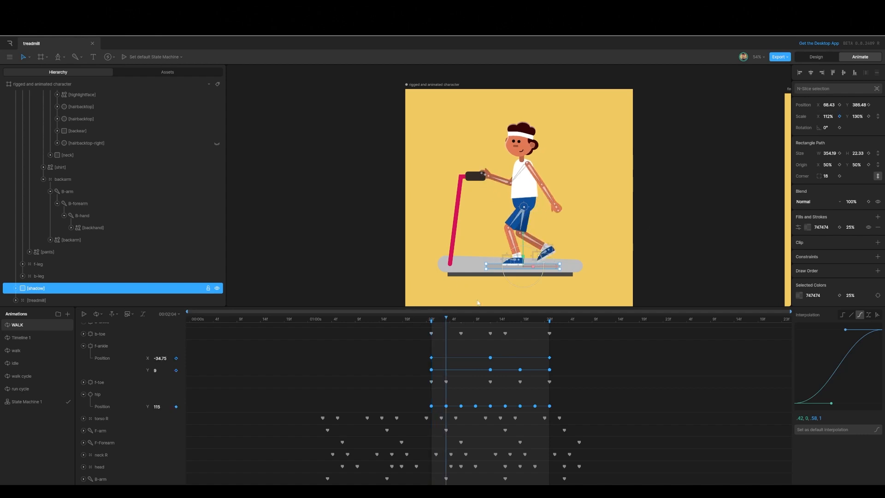
scroll(555, 280, up, 6)
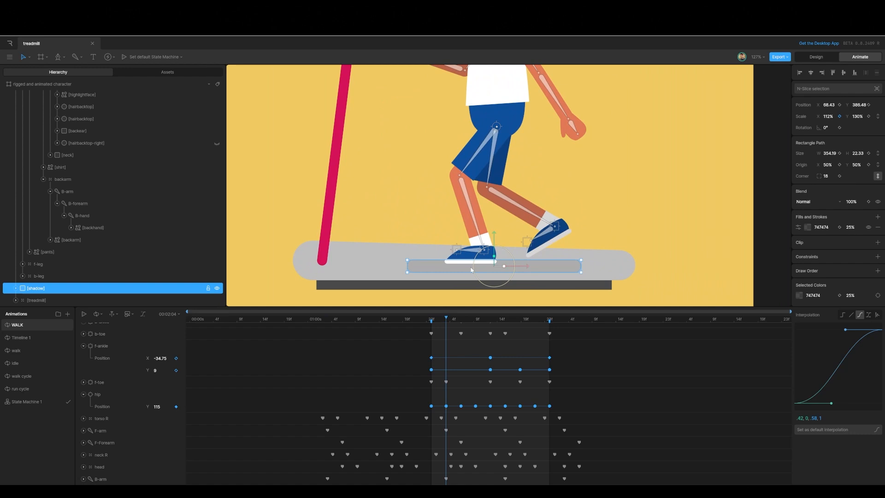
click(828, 116)
text(95)
key(Return)
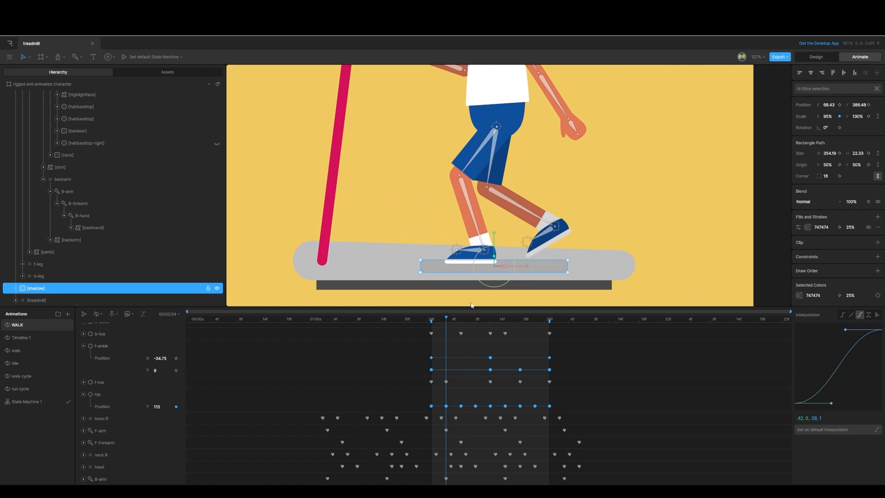
Repeat the shadow's scale keys at 00:02:13, 00:02:16 and 00:03:01, and apply the 0.42, 0, 0.58, 1 easing curve to all of them
scroll(460, 375, down, 2)
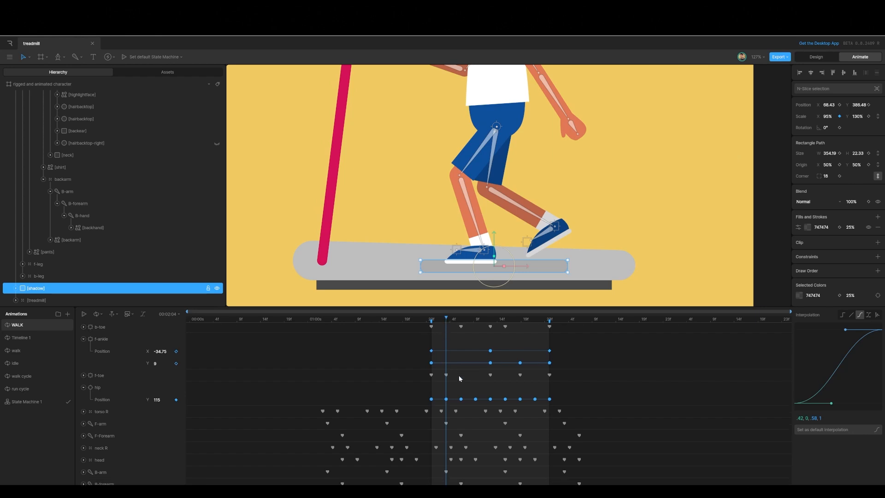
drag(446, 319, 491, 323)
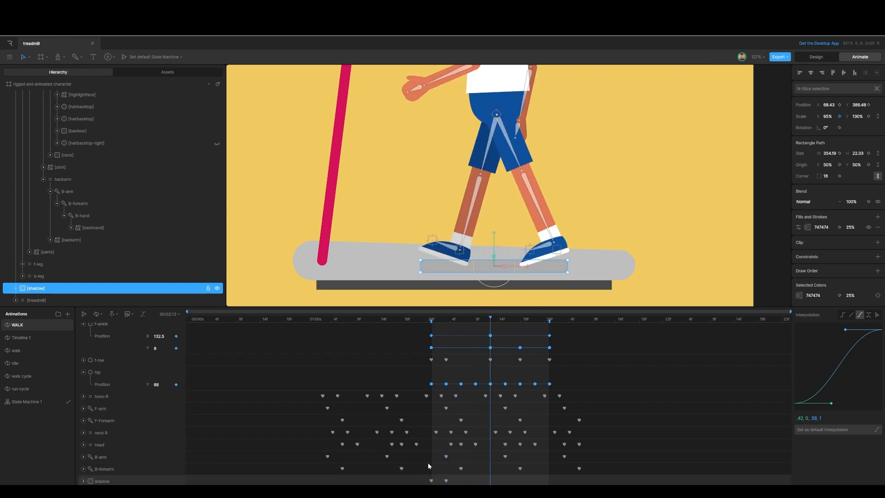
click(431, 480)
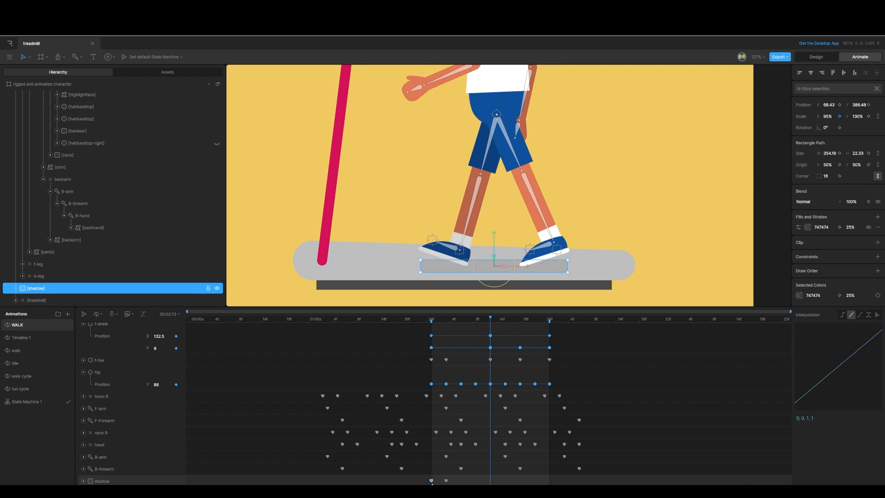
key(ctrl+v)
drag(424, 479, 491, 484)
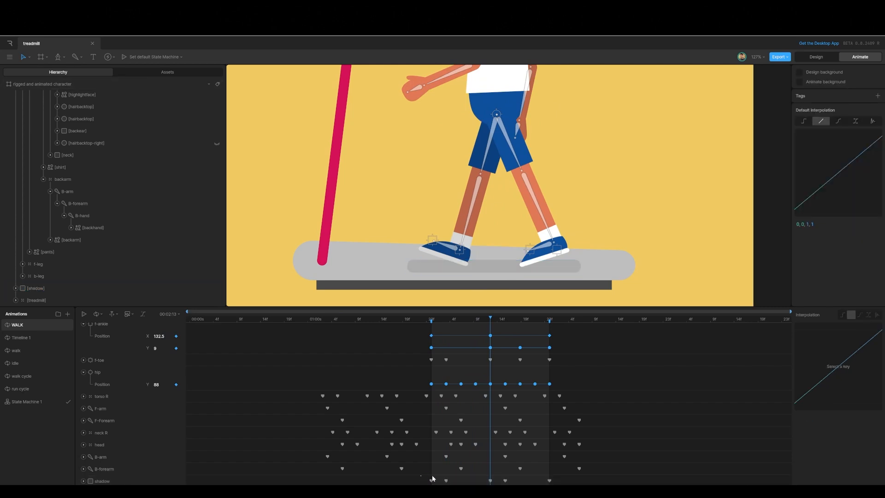
key(ctrl+v)
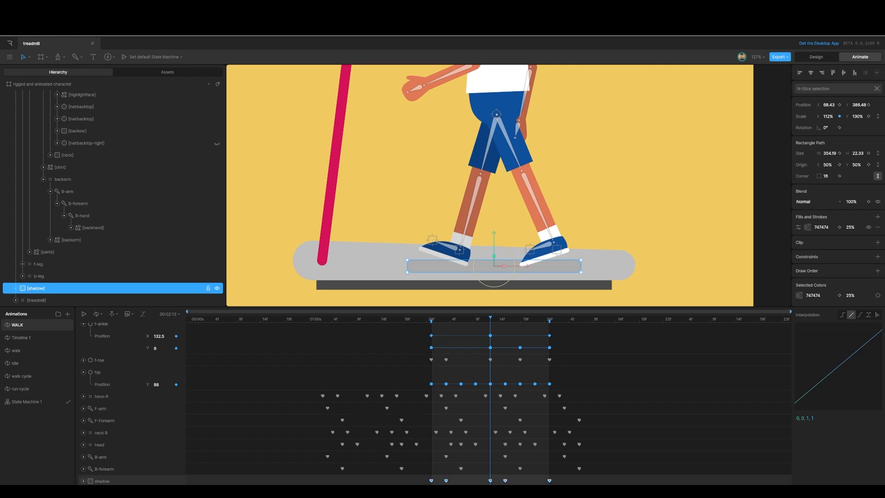
click(859, 315)
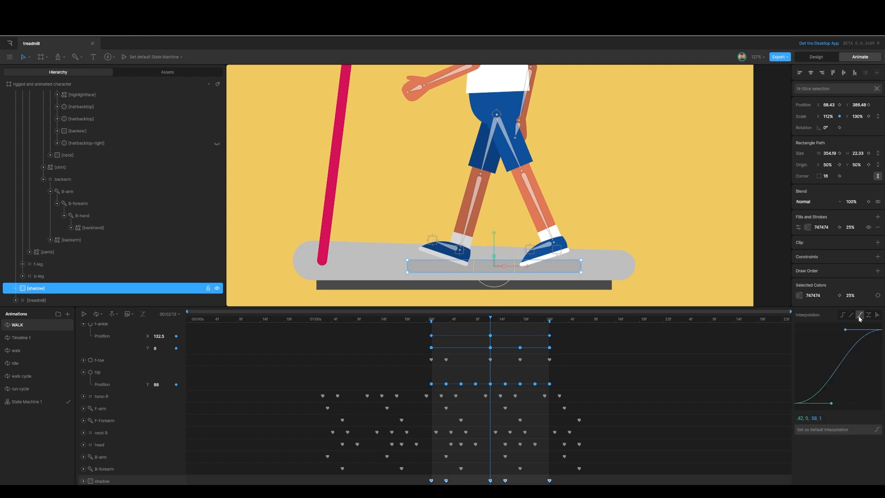
Fit the rigged and animated character artboard to the view and play the WALK animation
click(50, 84)
key(f)
key(space)
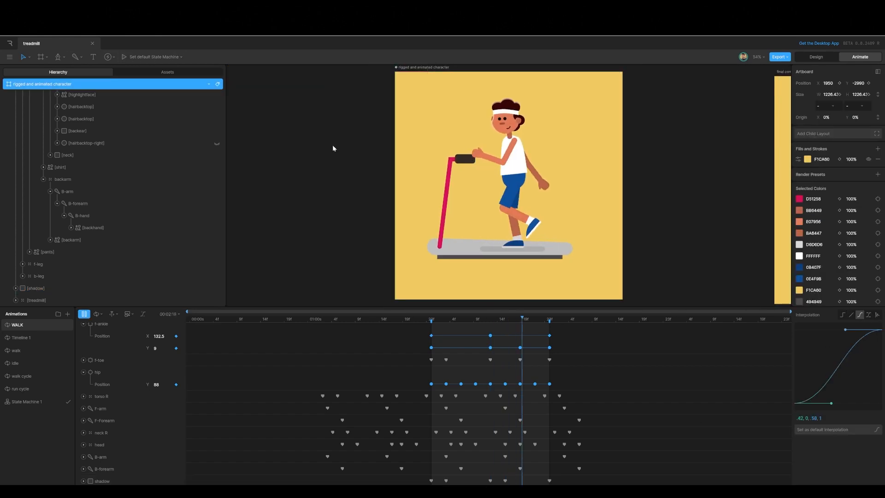